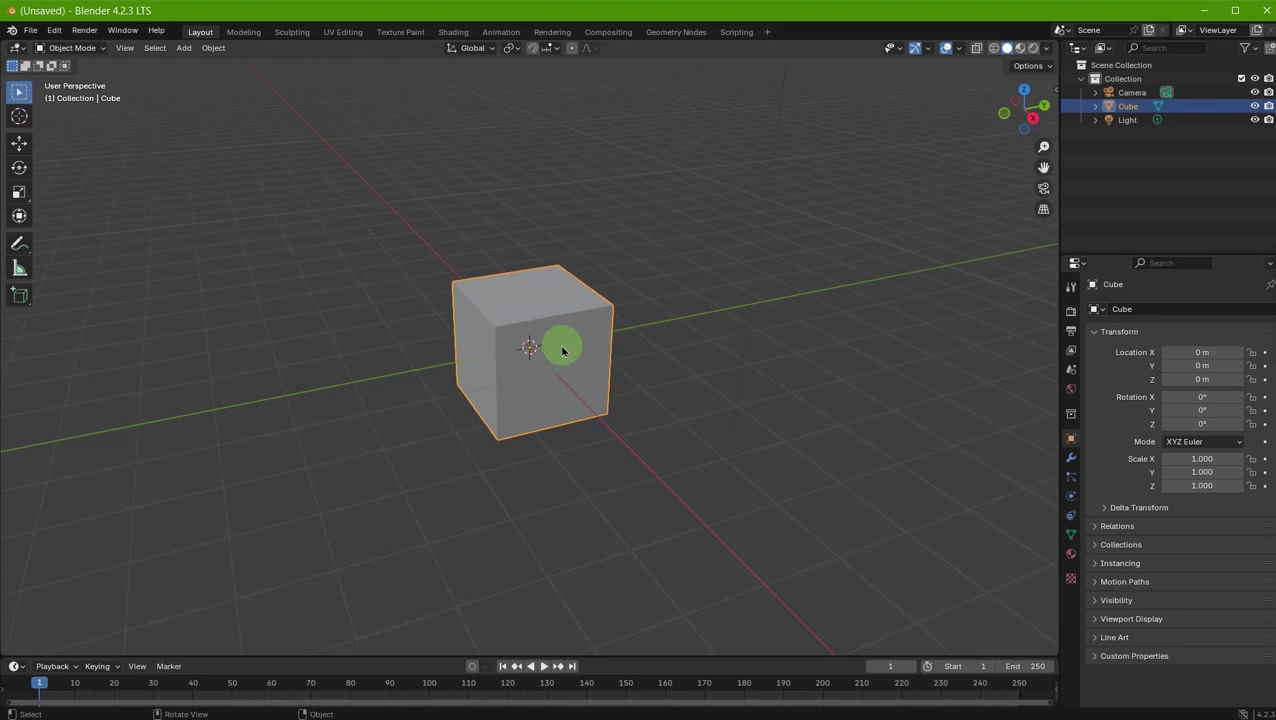
- Rename the default Cube object to 'Diamond' in the Object properties name field
scroll(562, 350, up, 3)
scroll(562, 350, up, 1)
scroll(562, 350, up, 2)
scroll(562, 350, down, 2)
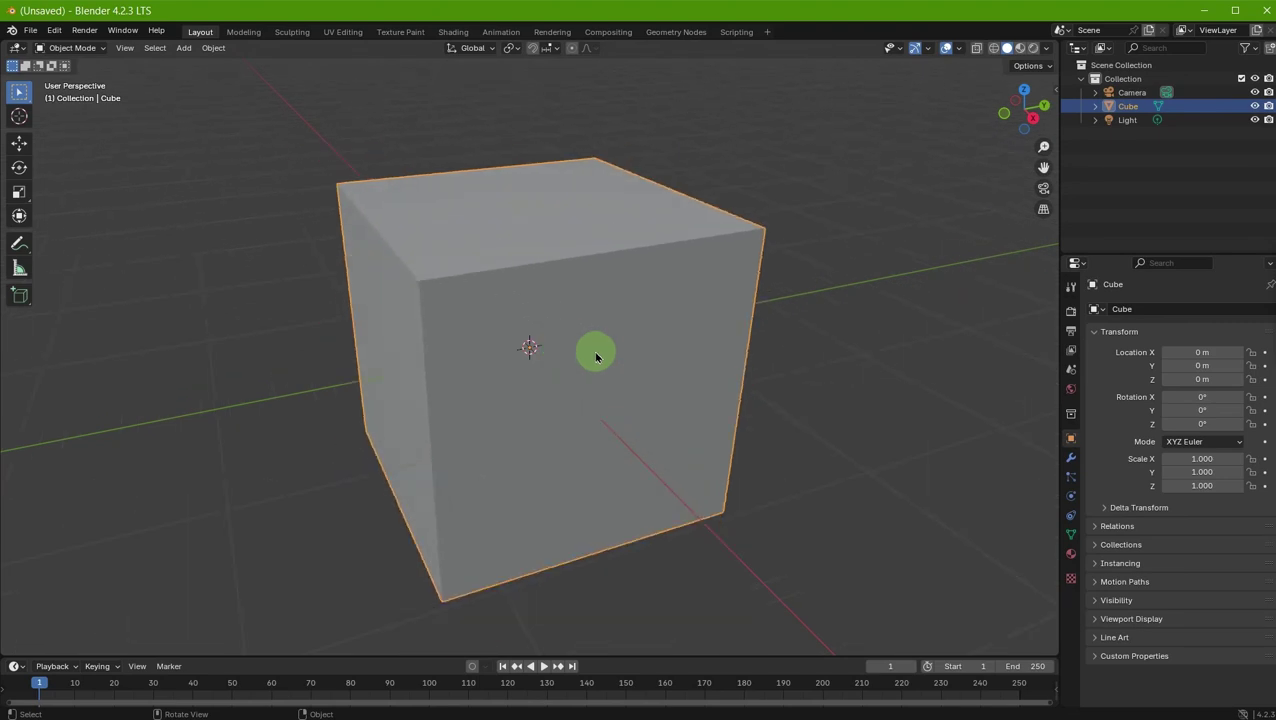
double_click(1147, 311)
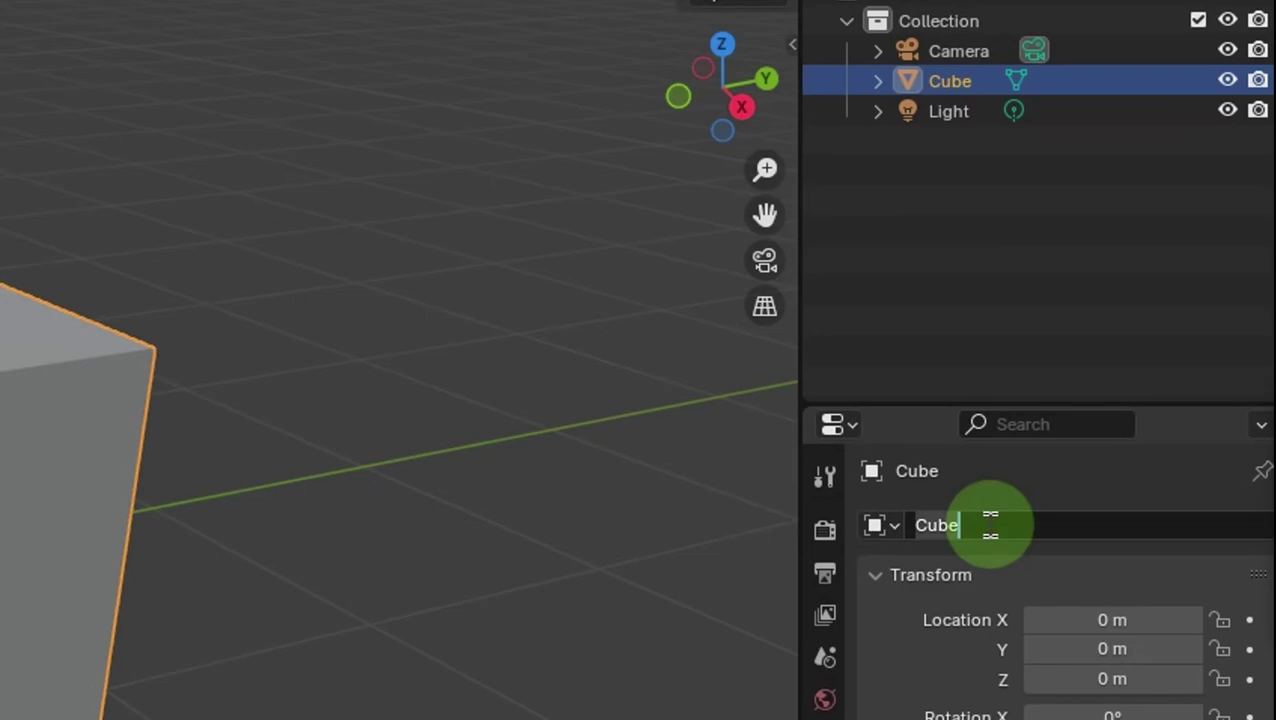
key(ctrl+a)
text(Diamond)
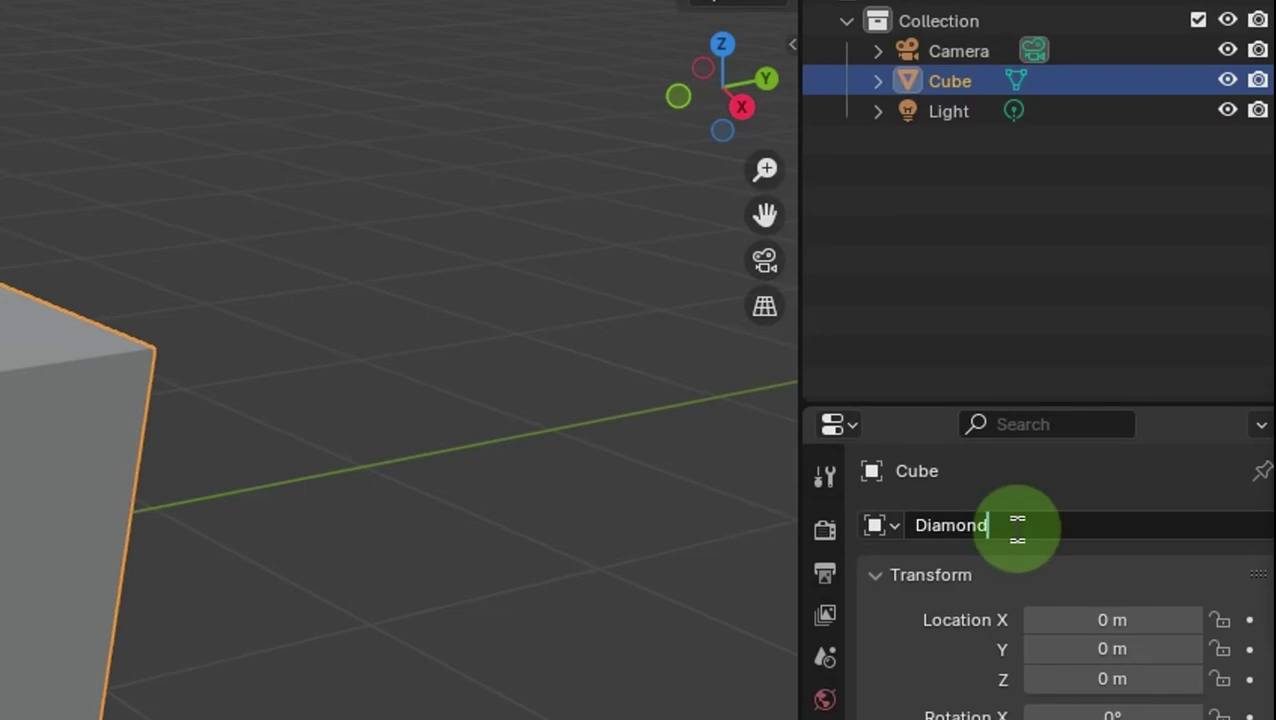
key(Return)
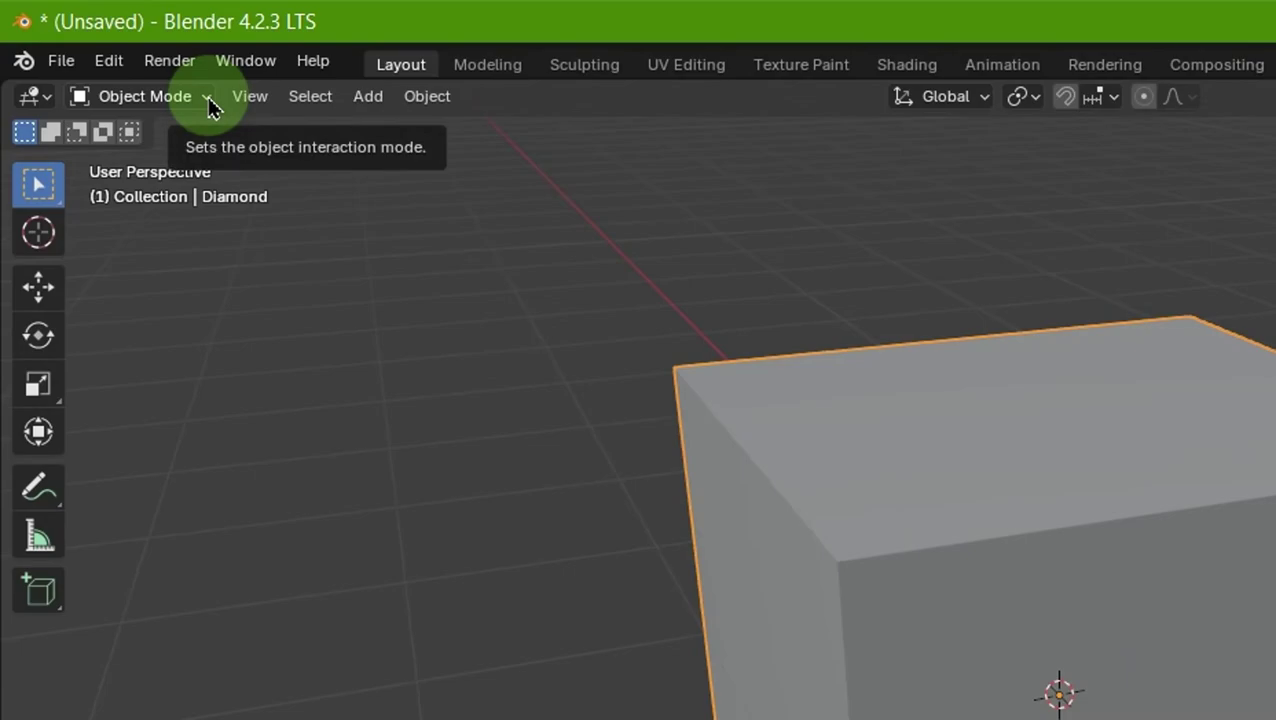
- Put the Diamond cube into Edit Mode with X-Ray enabled
click(105, 52)
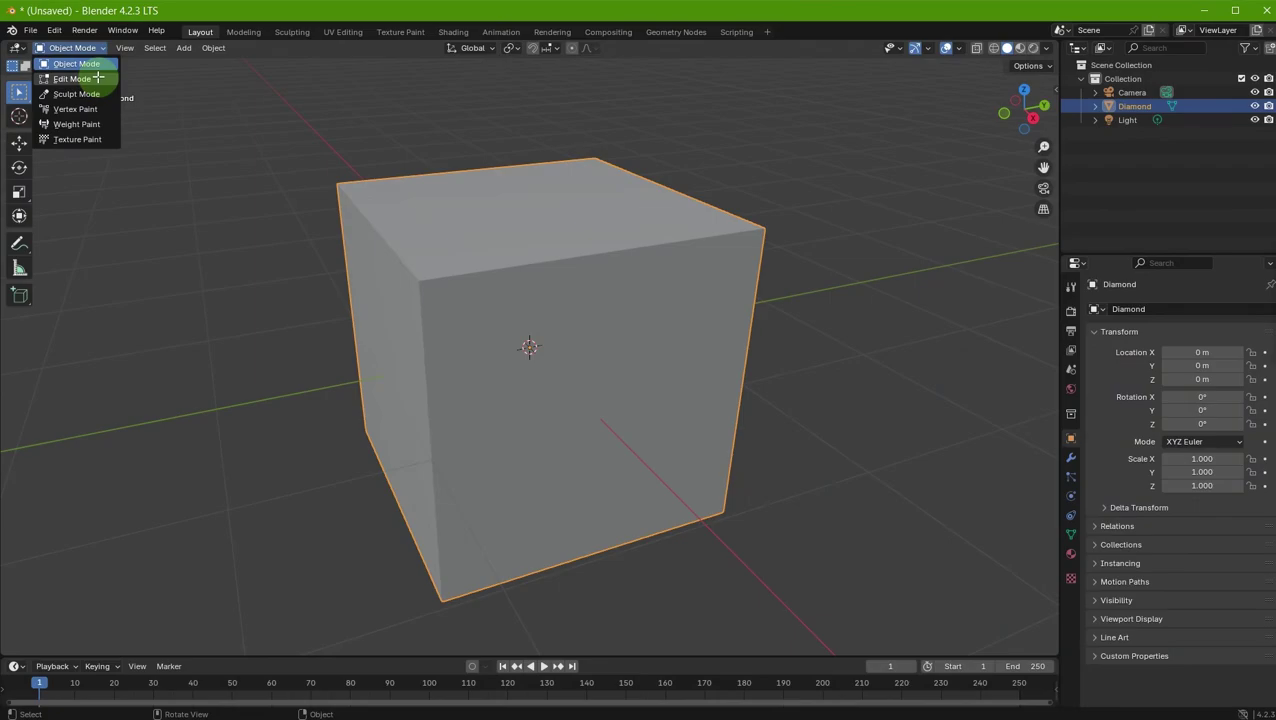
click(98, 76)
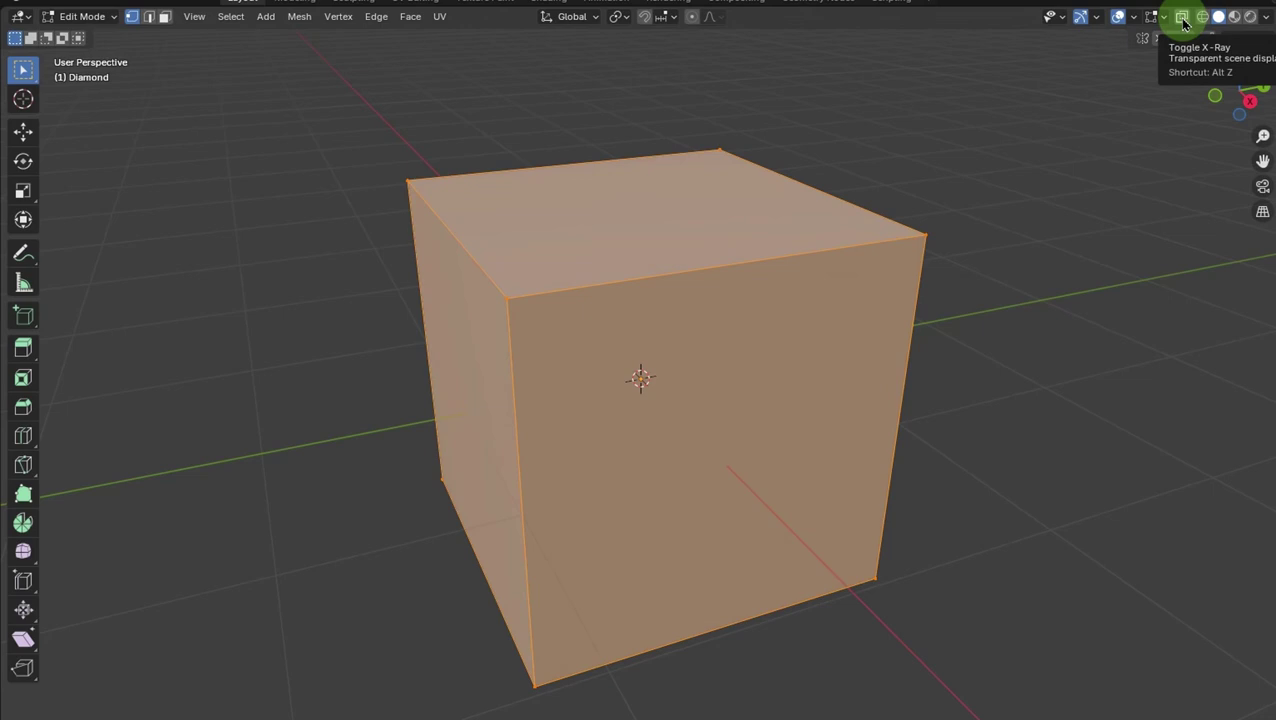
click(1182, 18)
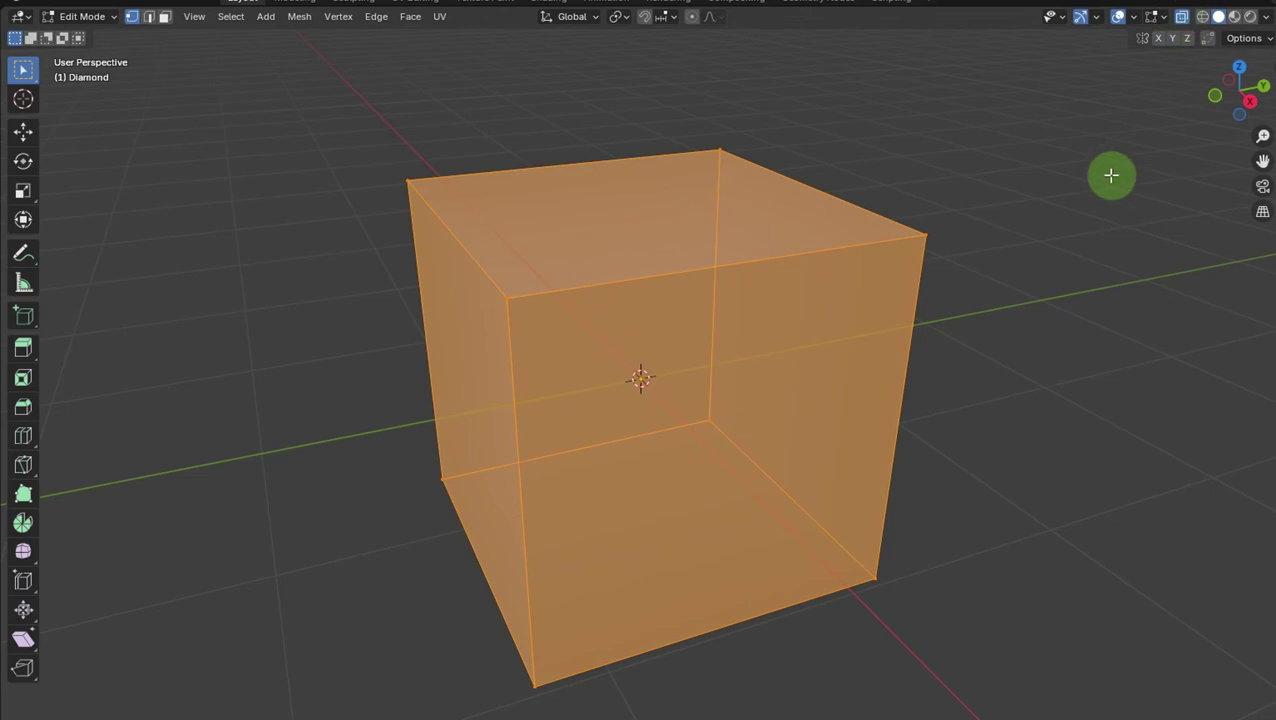
- Subdivide the whole mesh twice and view it in Back Orthographic with X-Ray on
right_click(884, 268)
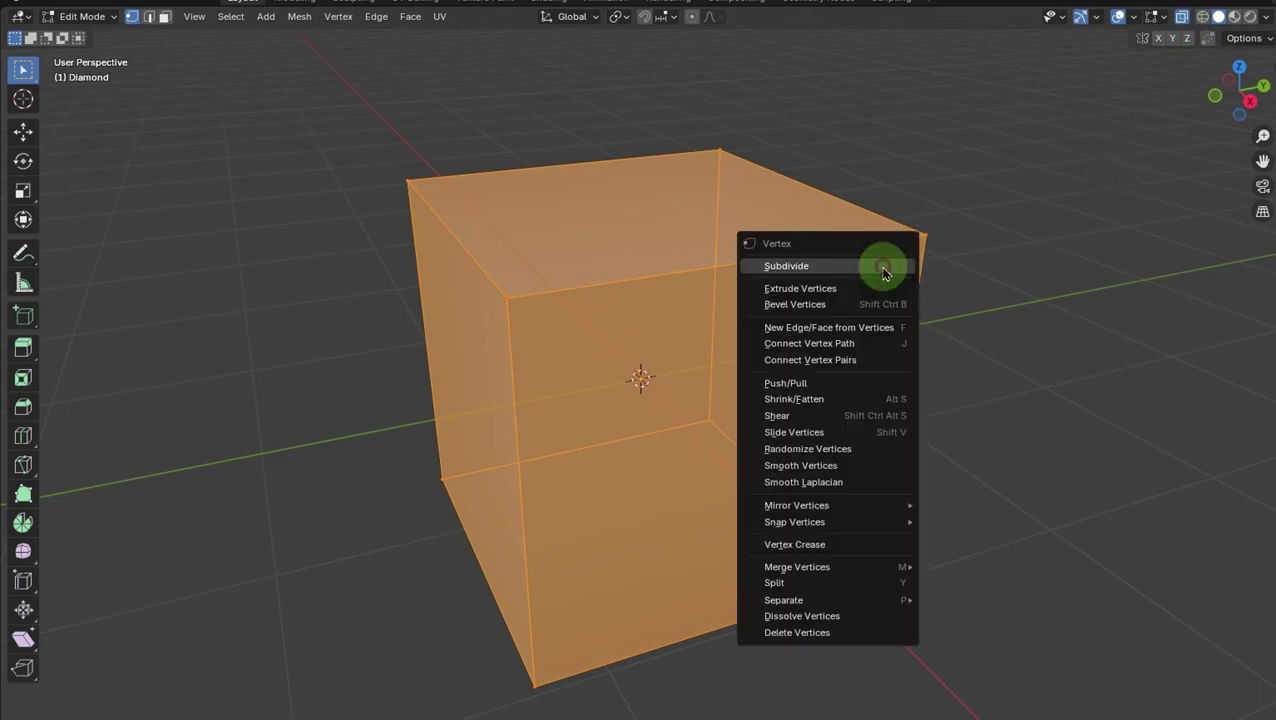
click(872, 264)
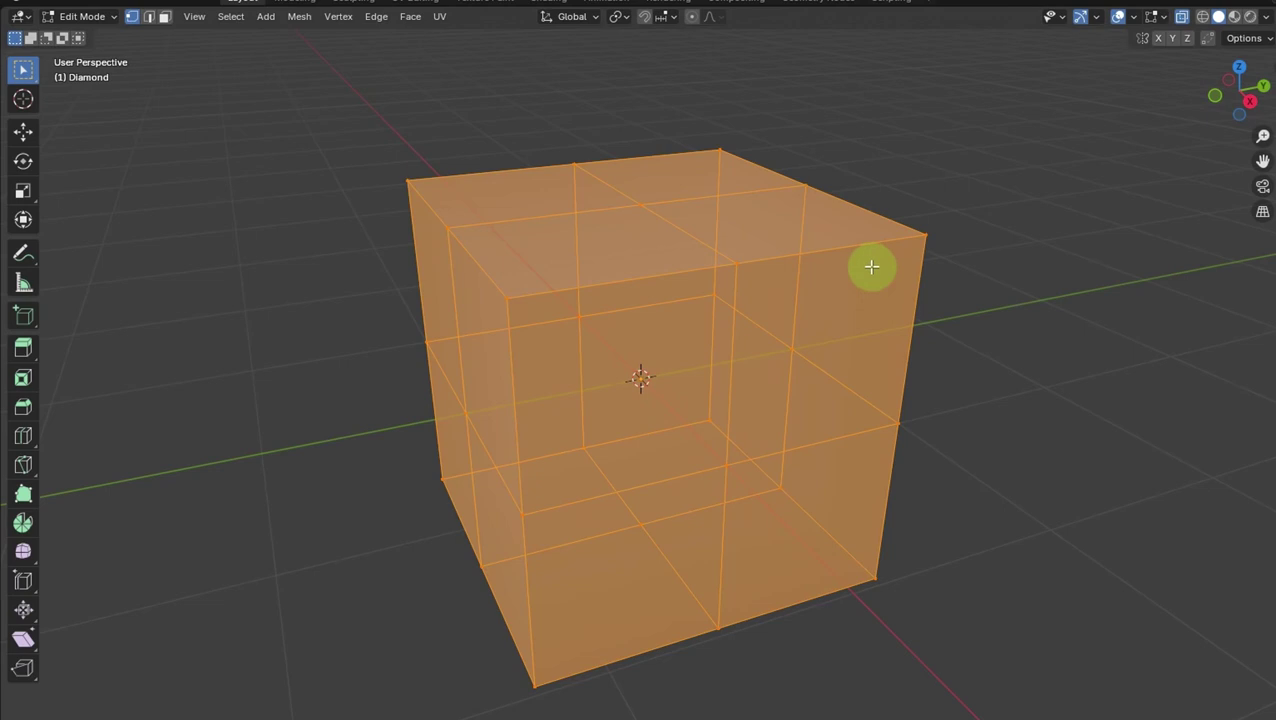
right_click(874, 273)
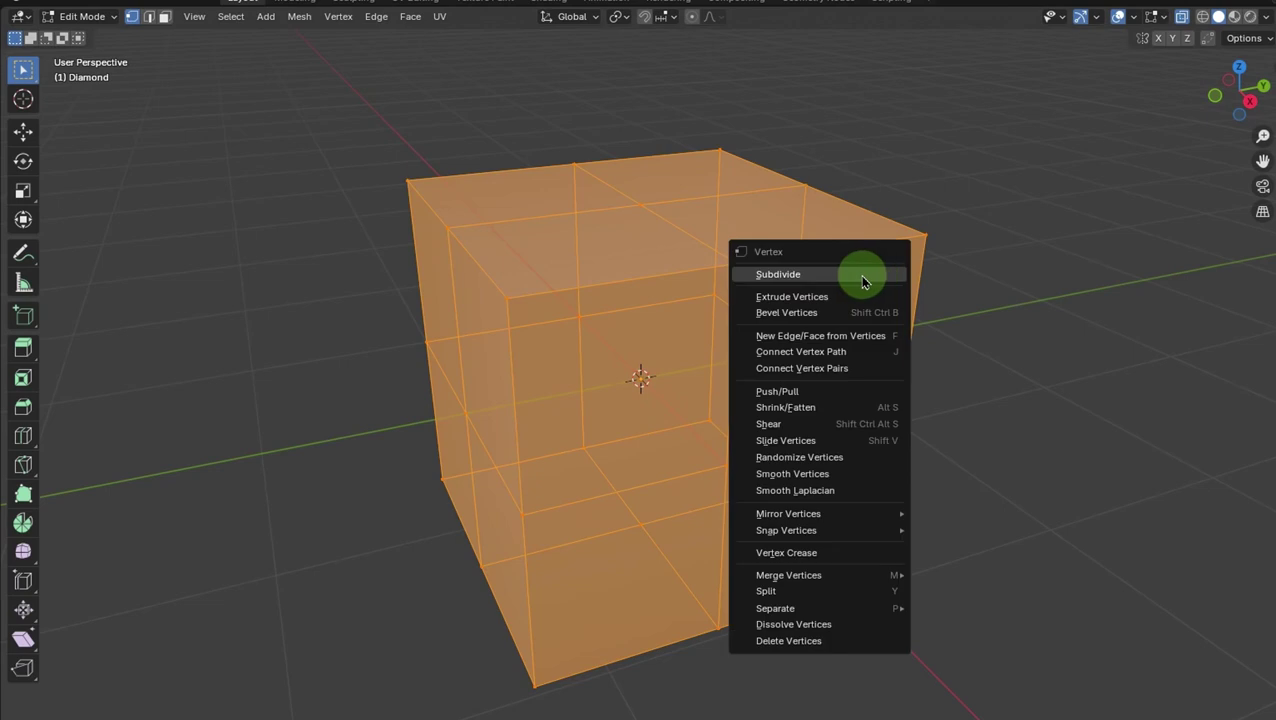
click(858, 272)
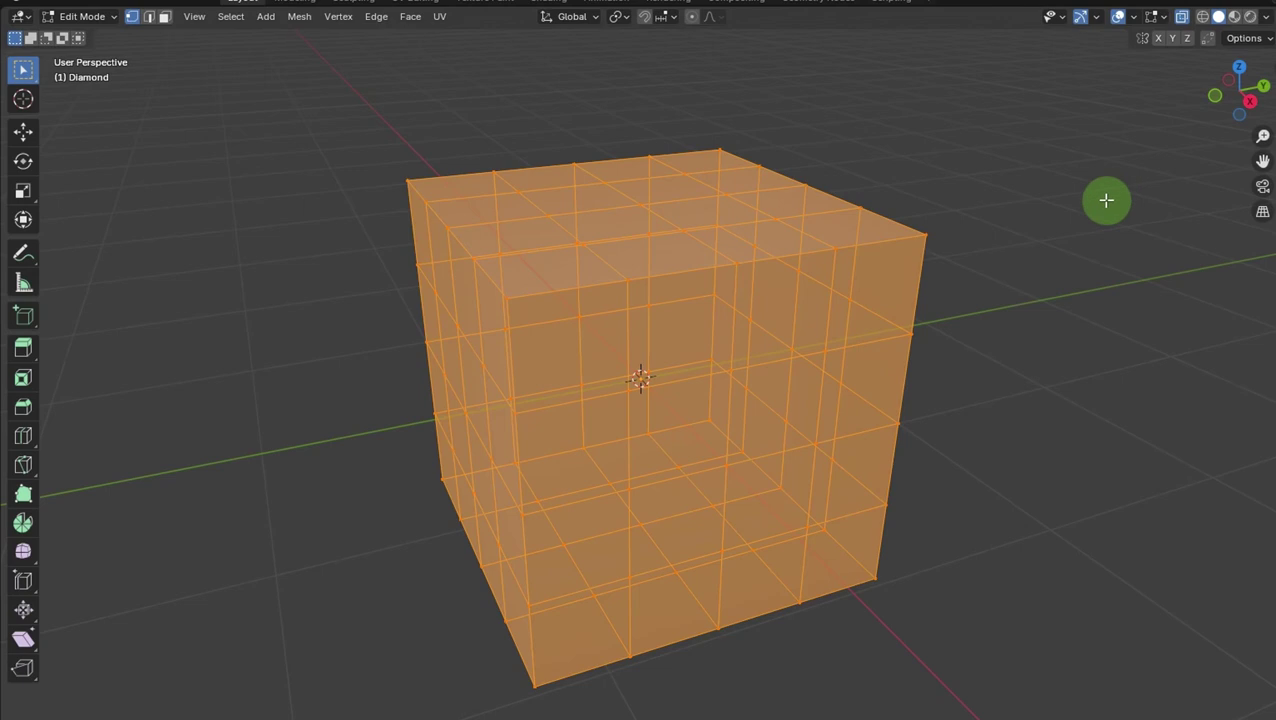
click(1183, 18)
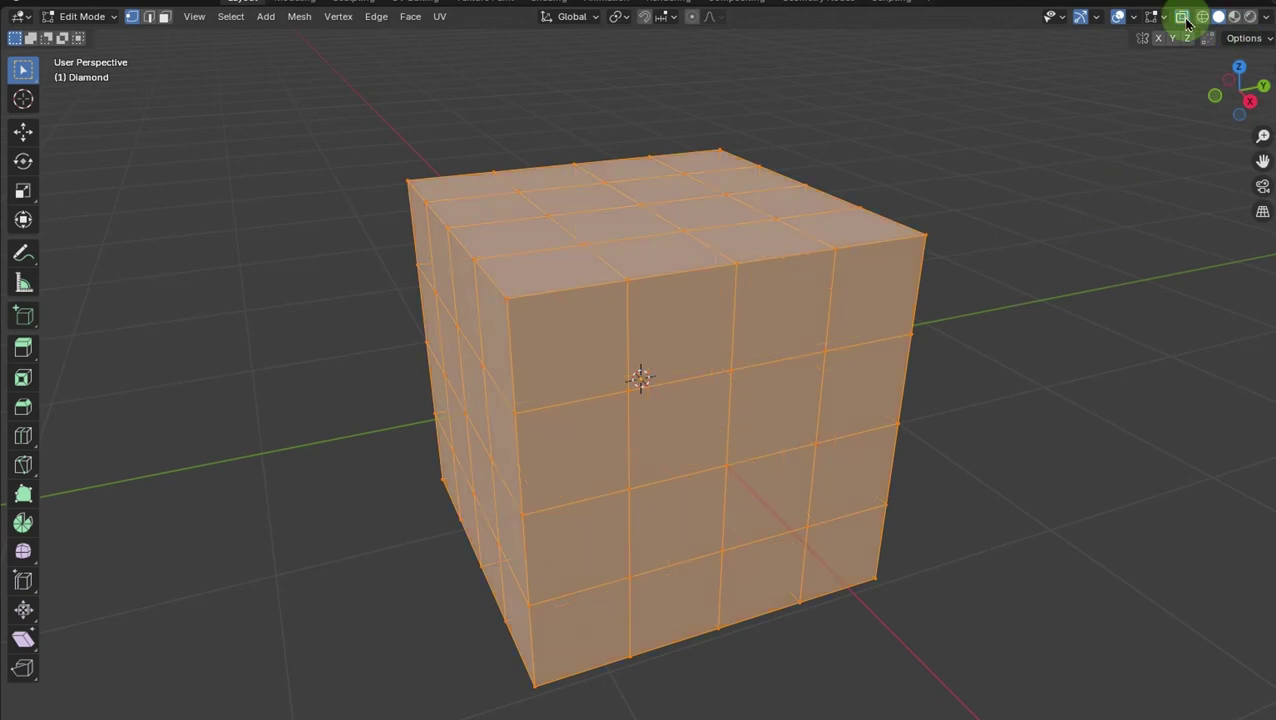
click(1184, 18)
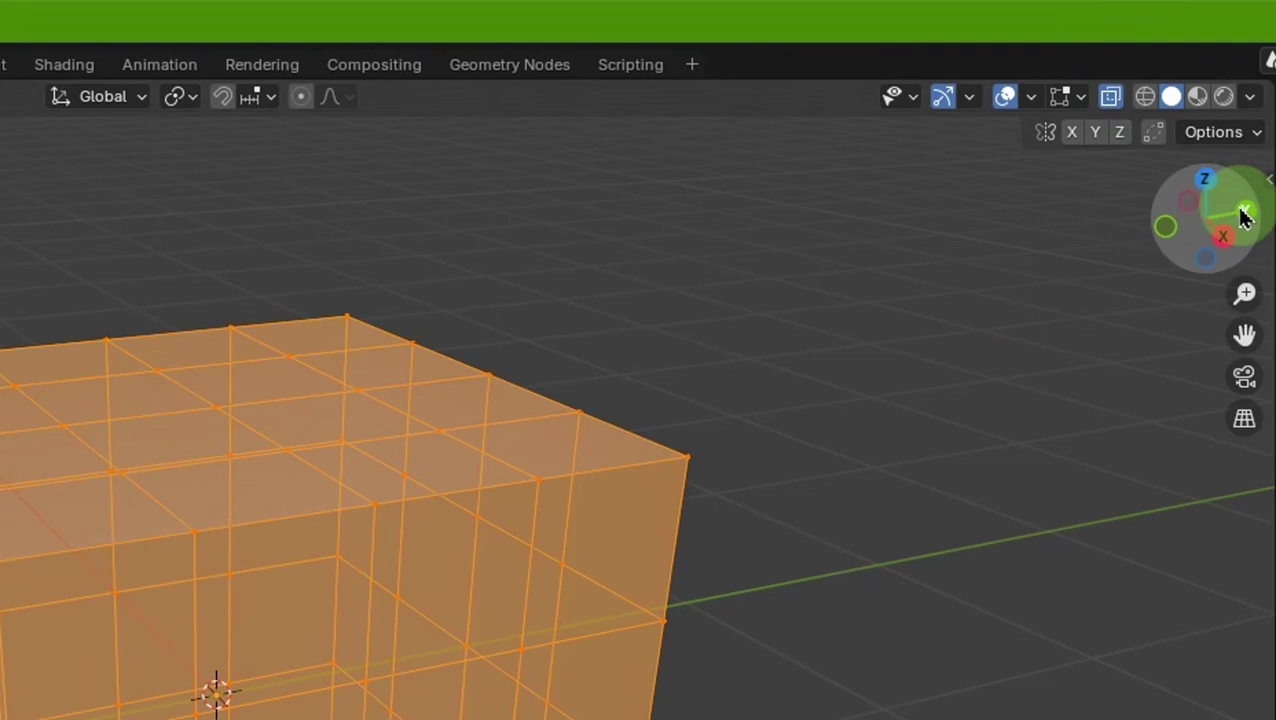
click(1245, 214)
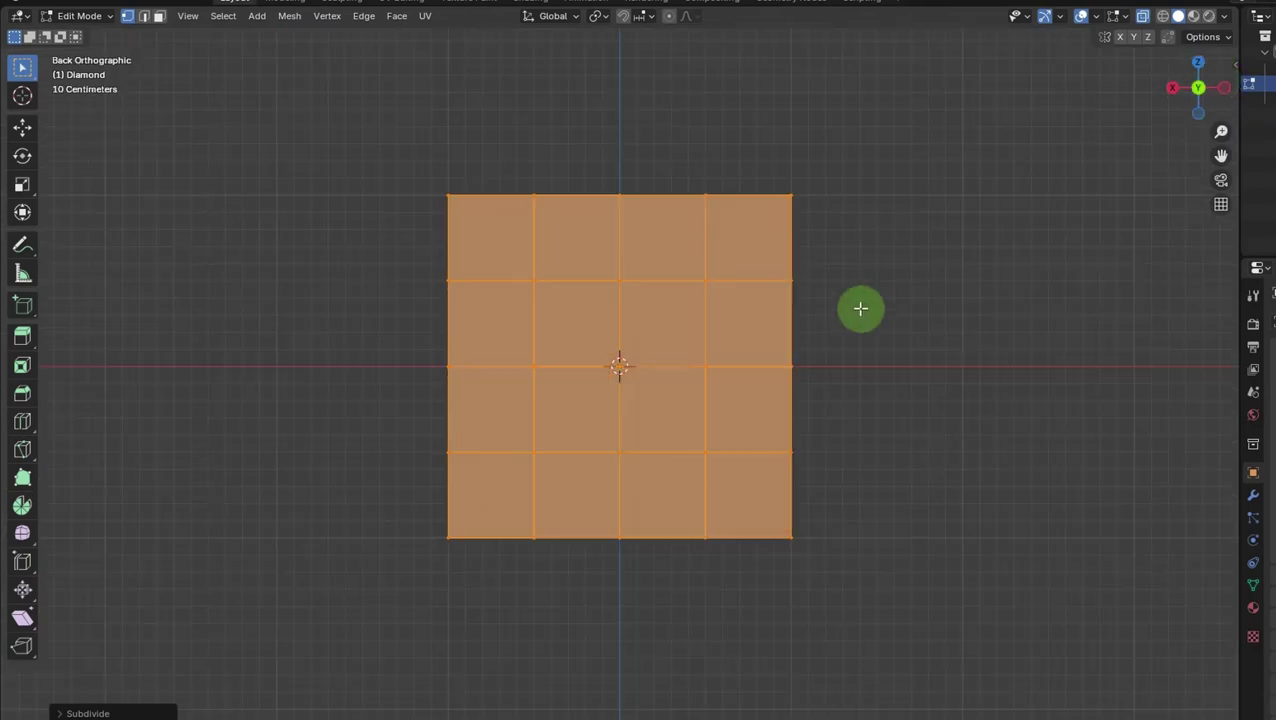
- Delete every vertex below the top row, then view the remaining 4×4 grid from Top
scroll(860, 311, up, 1)
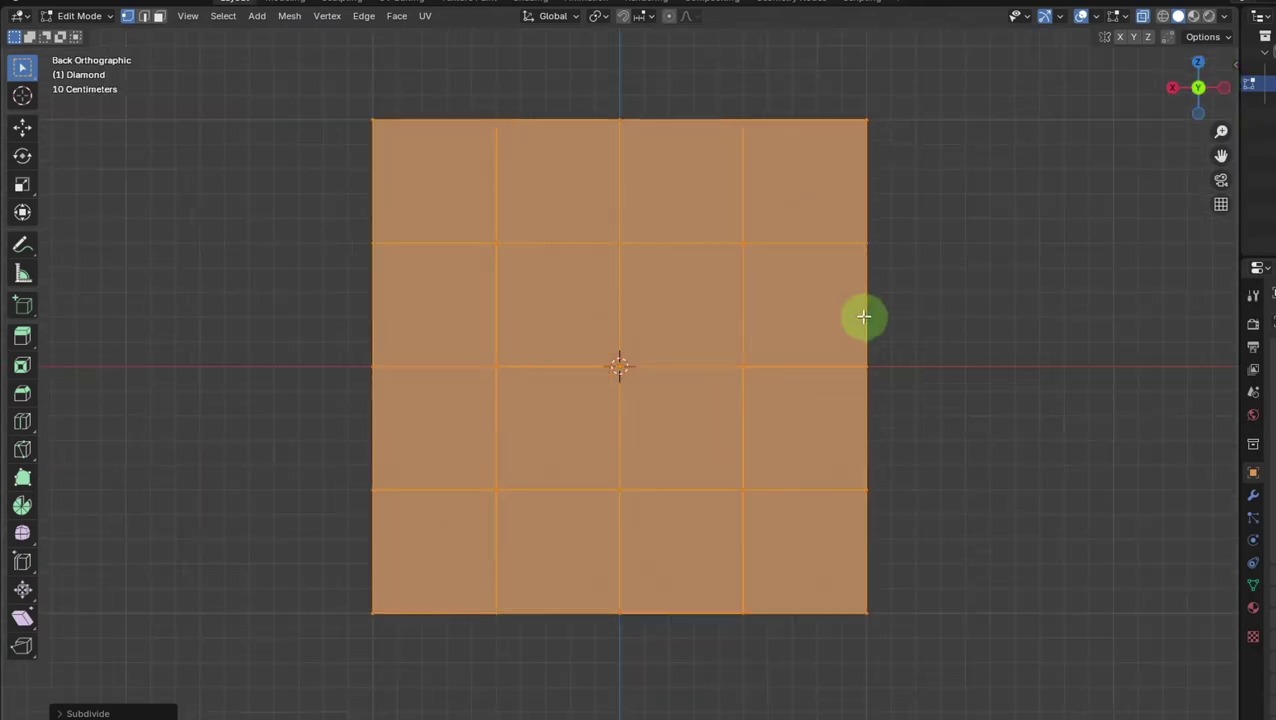
drag(327, 209, 932, 692)
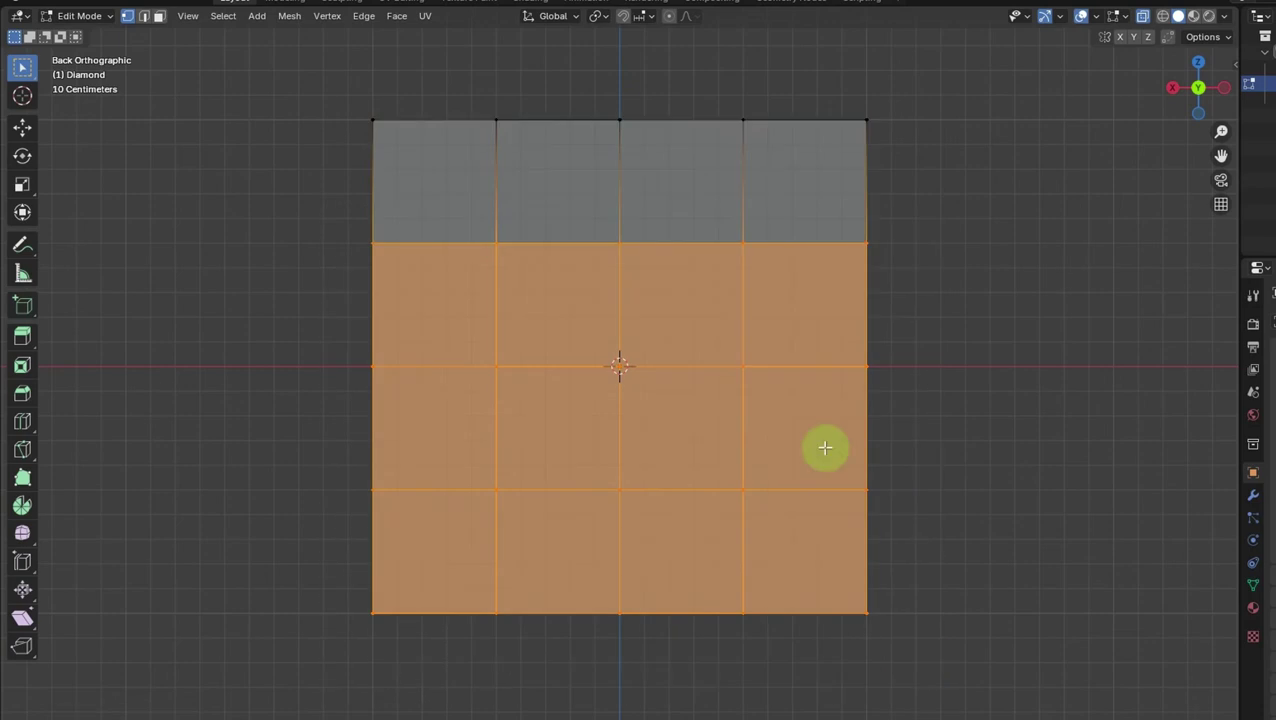
right_click(744, 374)
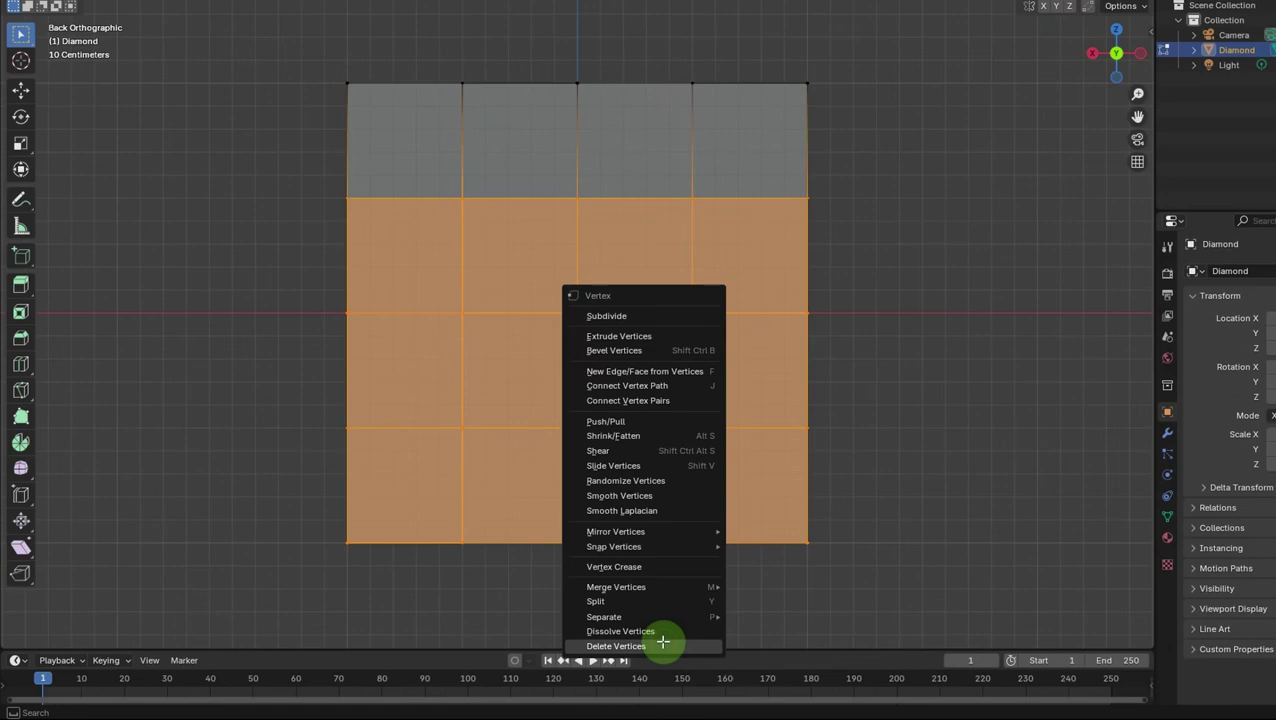
click(662, 641)
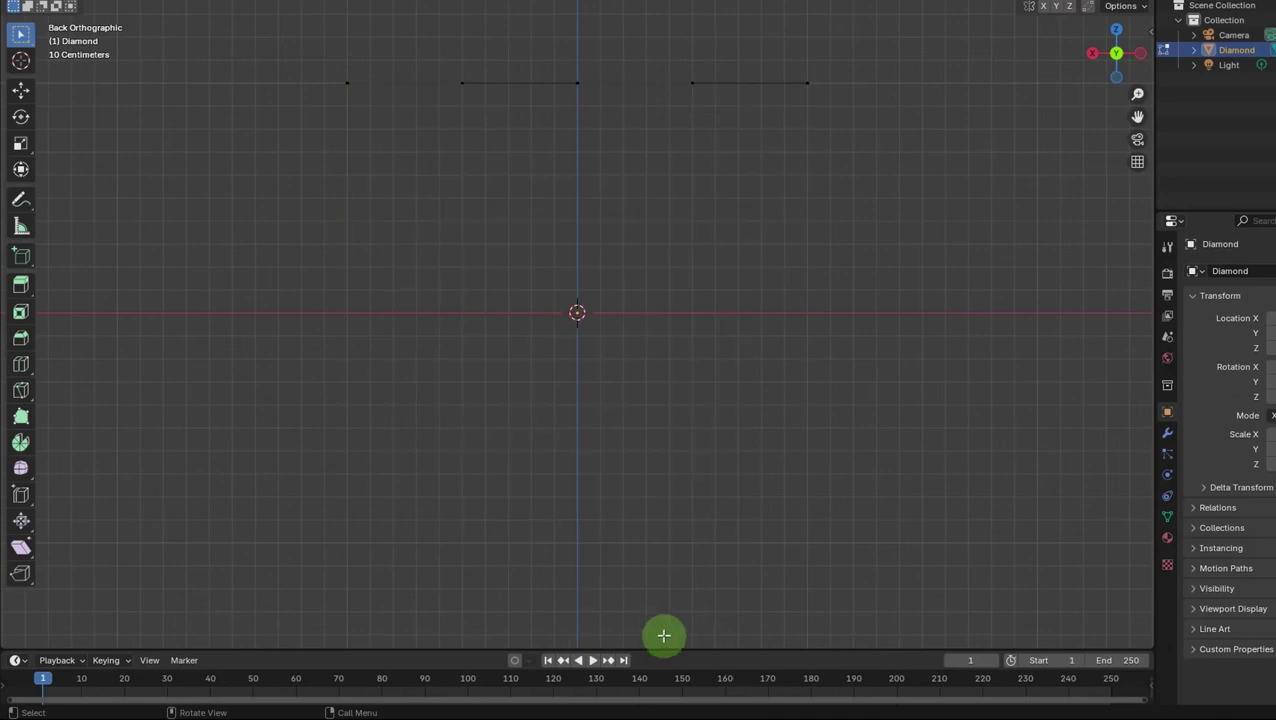
click(1116, 37)
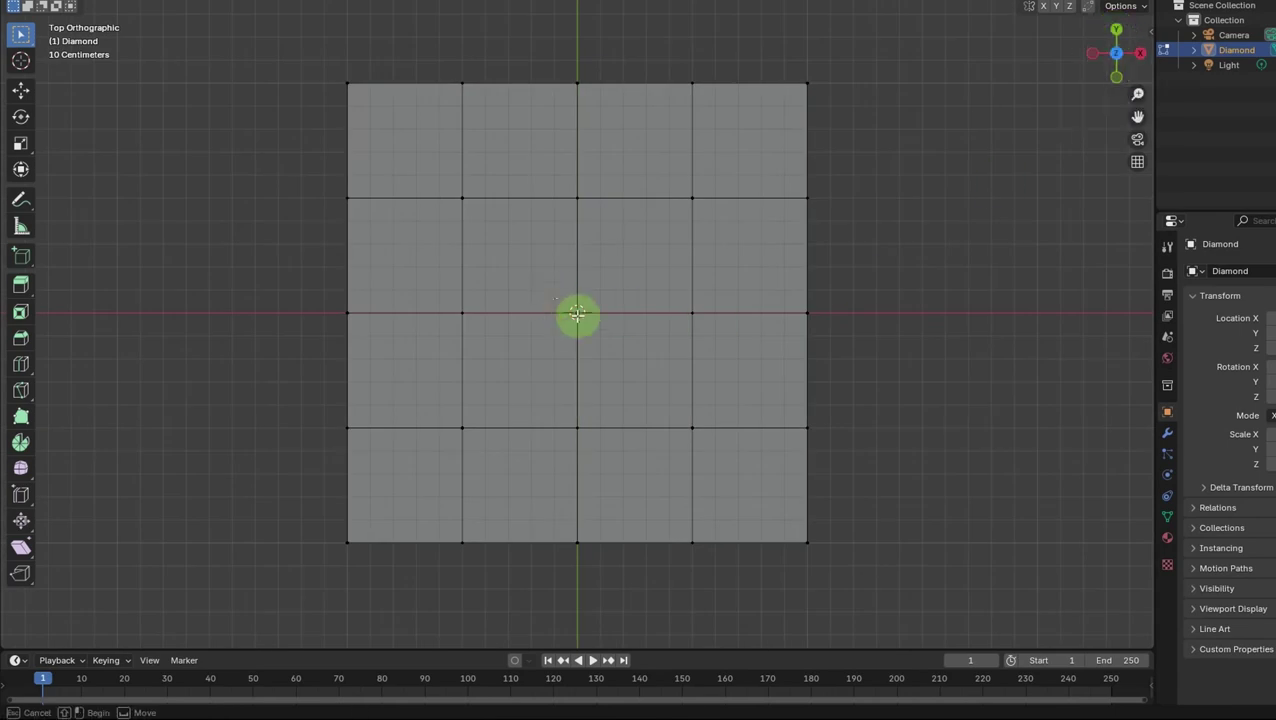
- Delete the grid's centre vertex to open a square hole
drag(560, 300, 607, 343)
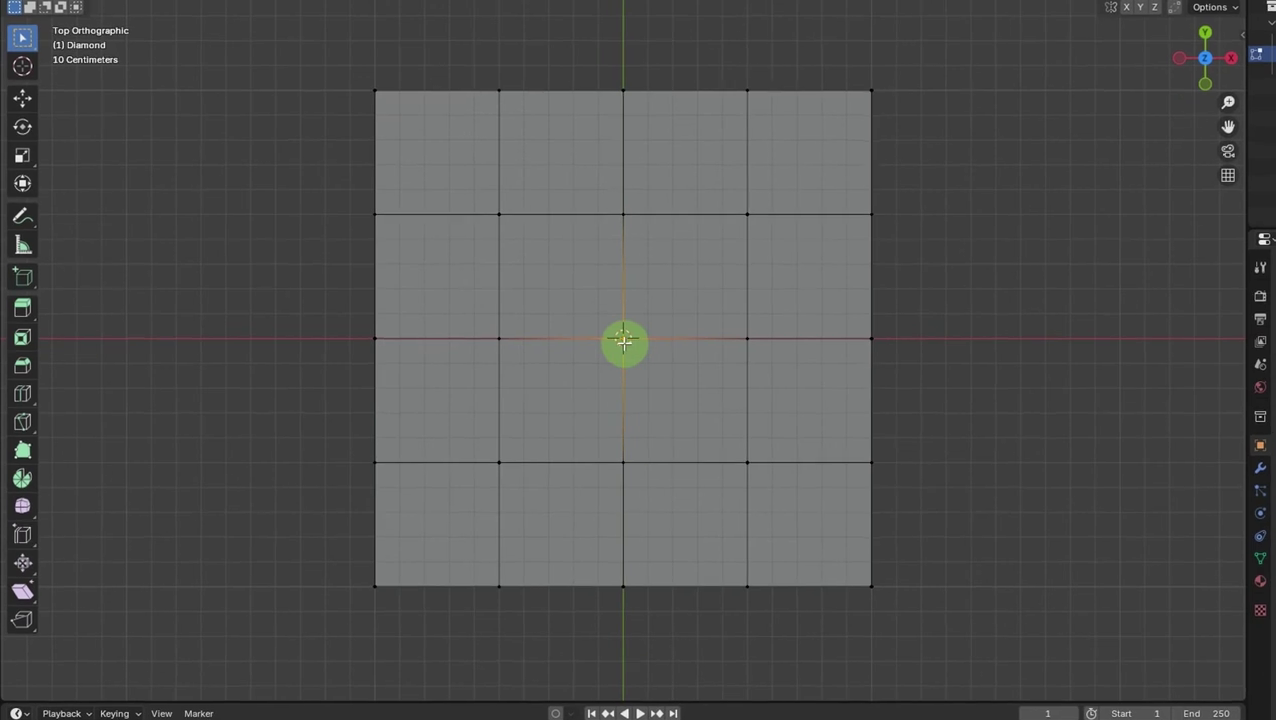
right_click(612, 339)
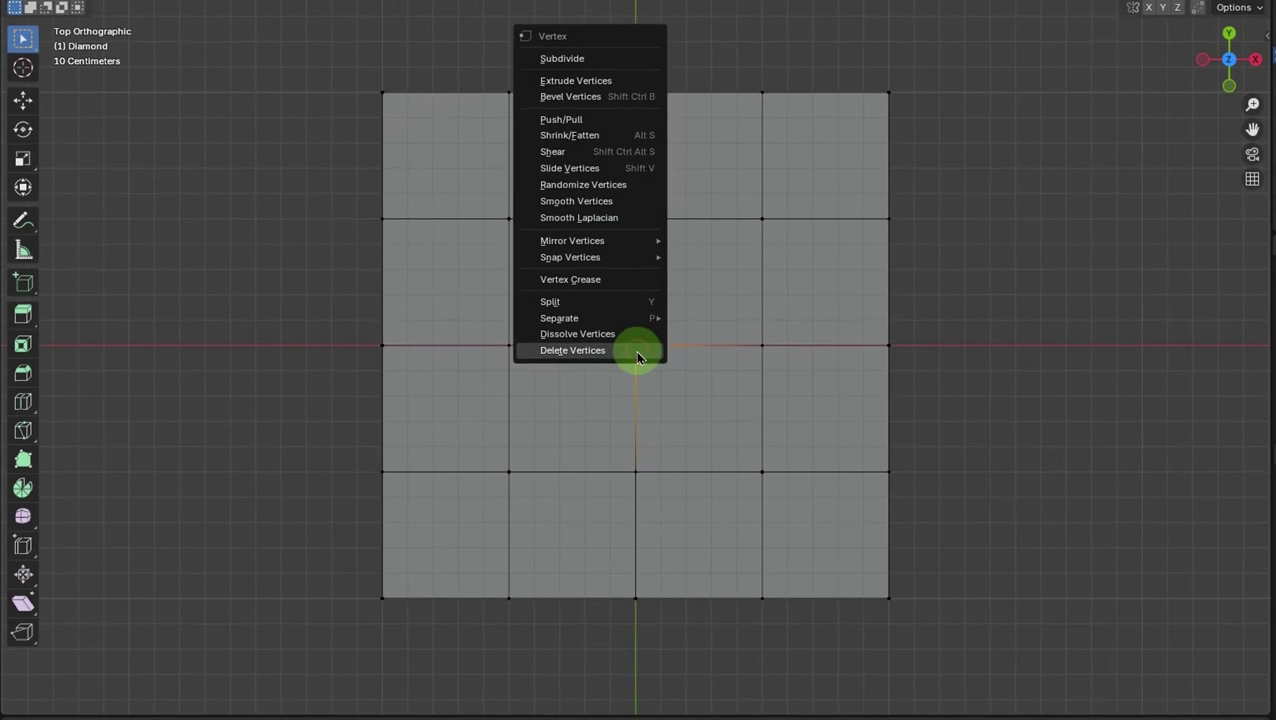
click(572, 350)
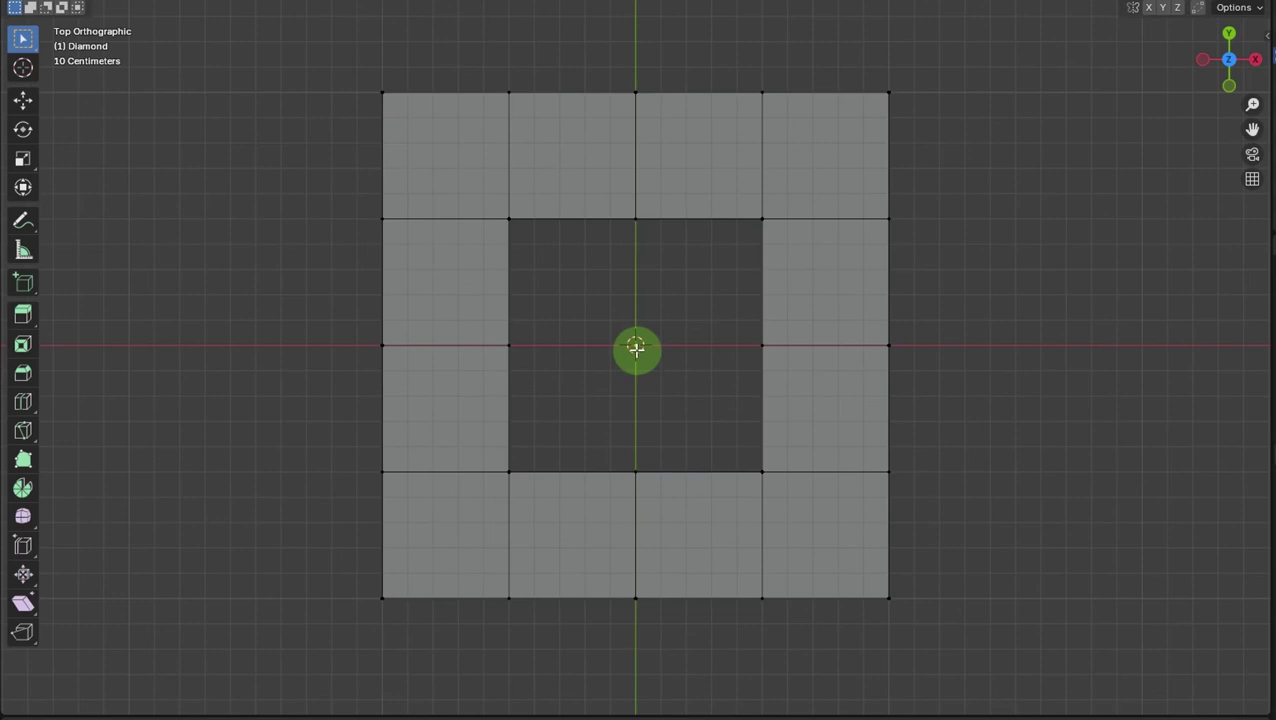
- Dissolve the middle column and row vertices, then select the inner square around the hole
click(617, 66)
drag(652, 380, 664, 625)
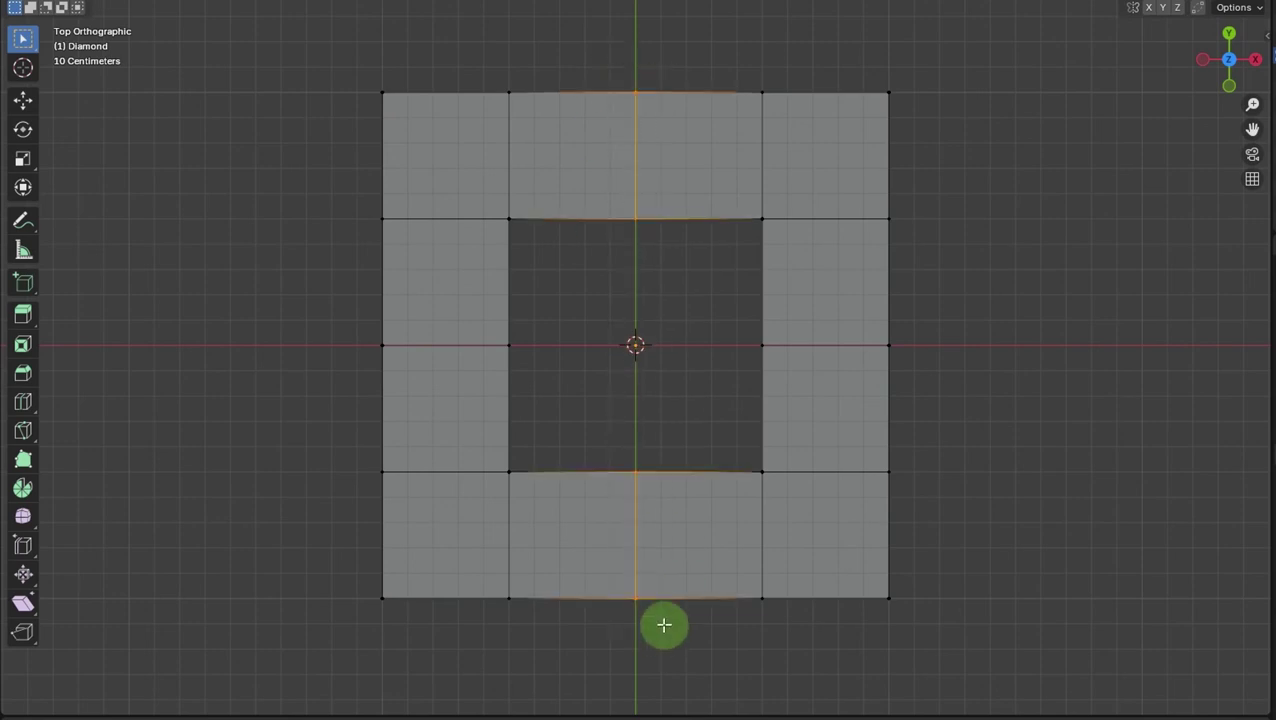
drag(345, 322, 983, 398)
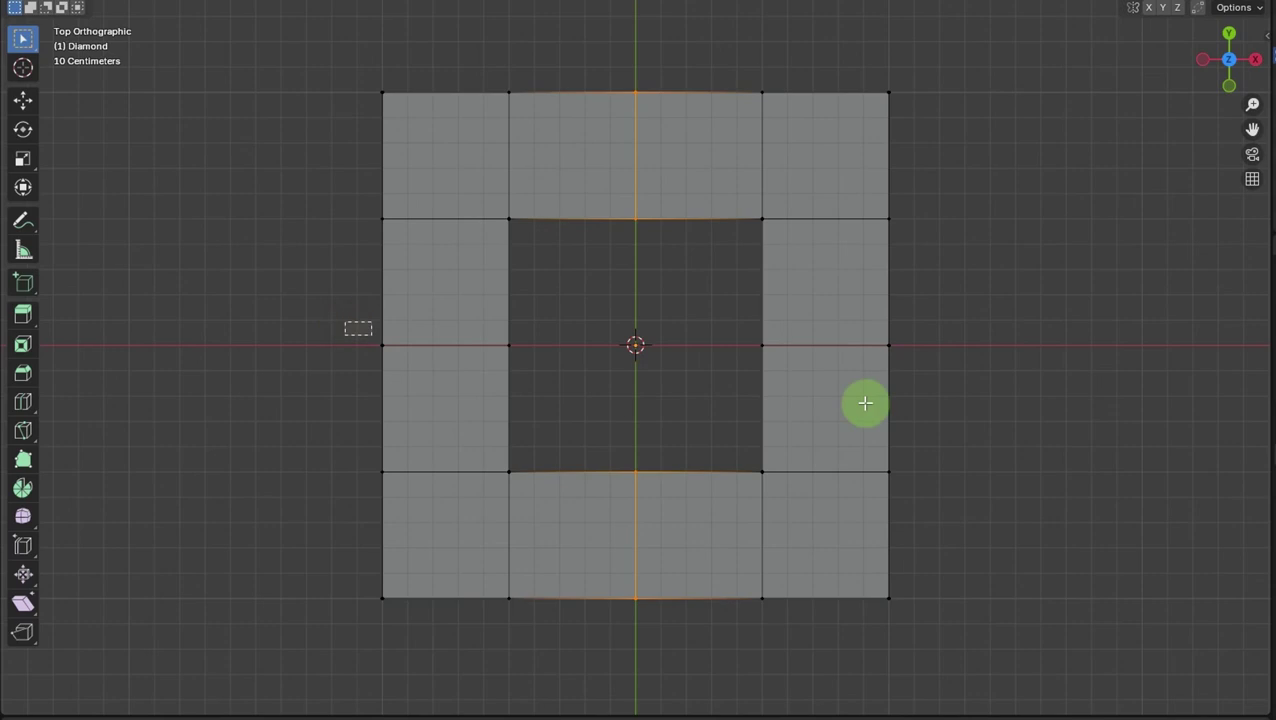
right_click(890, 350)
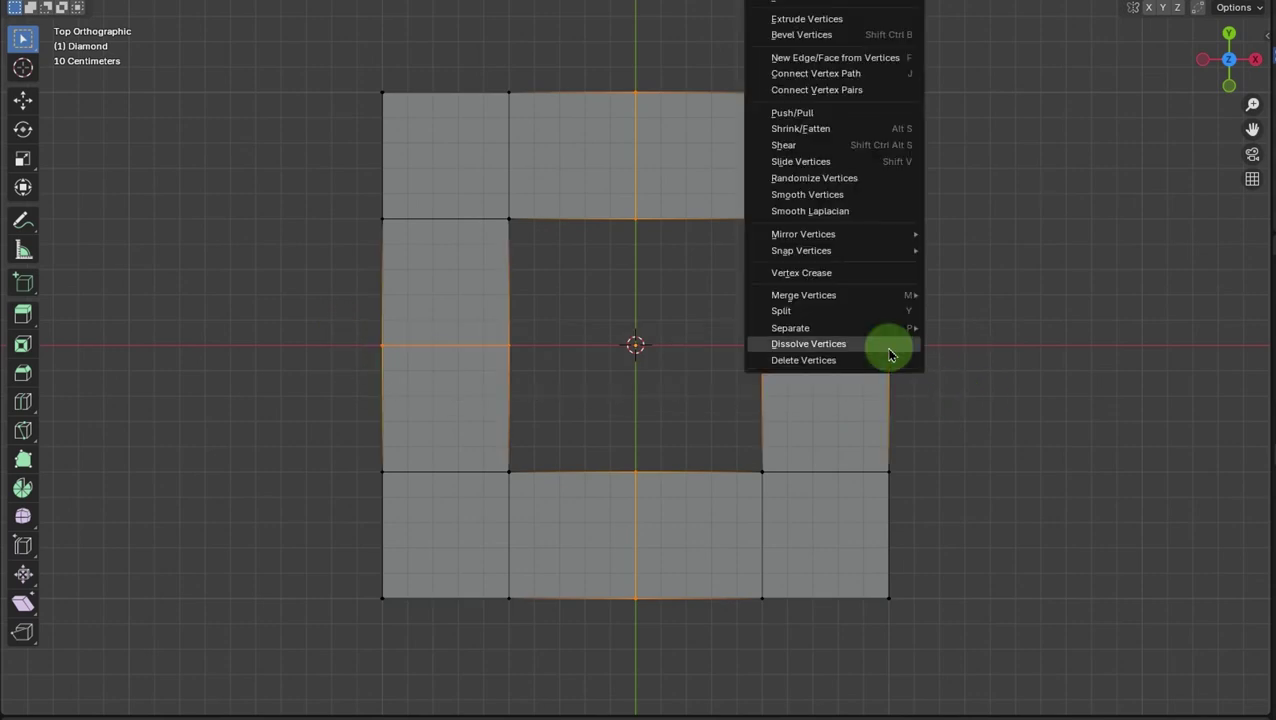
click(890, 352)
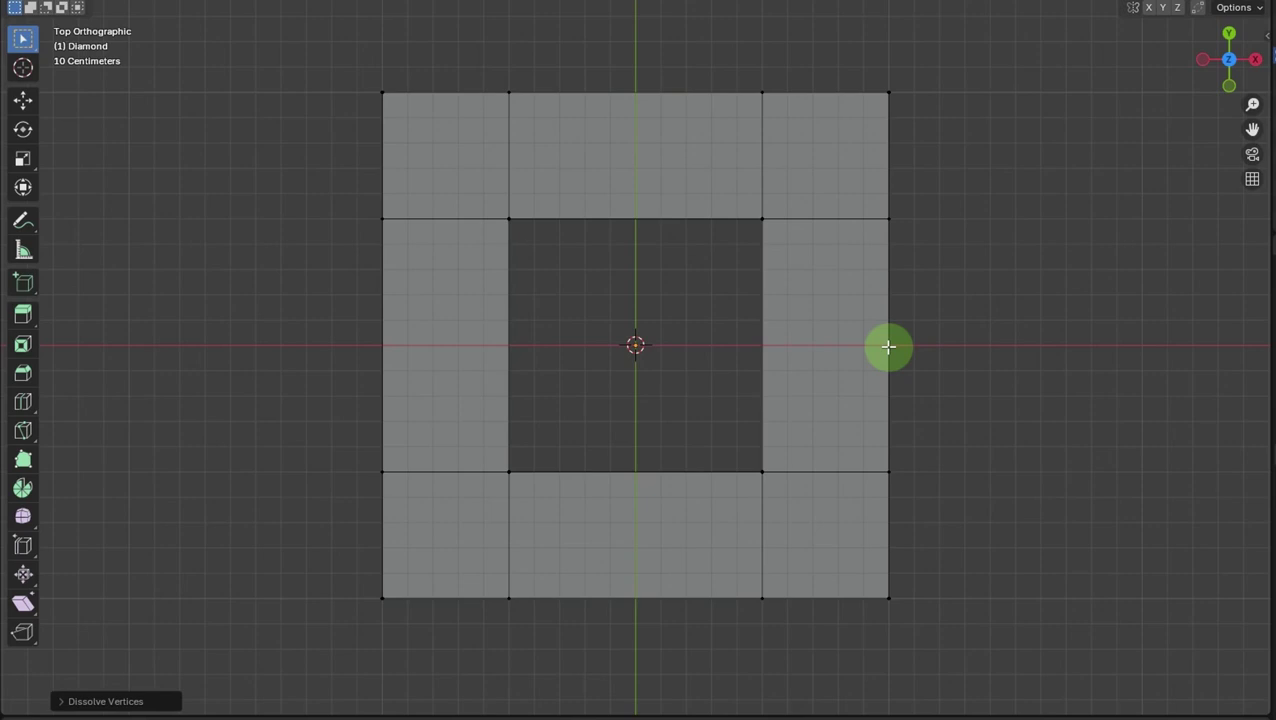
mouse_move(478, 183)
mouse_down()
mouse_move(815, 540)
mouse_move(807, 504)
mouse_up()
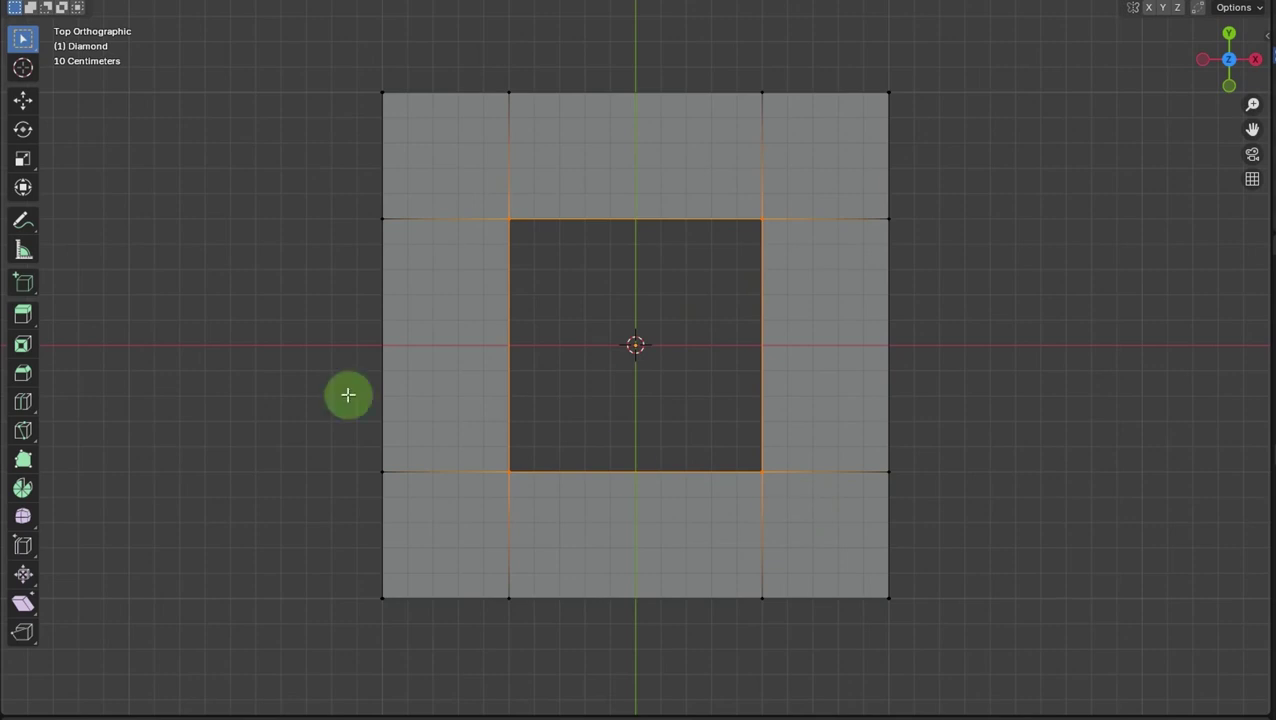
- Scale the inner square slightly smaller and turn on Increment snapping
click(23, 162)
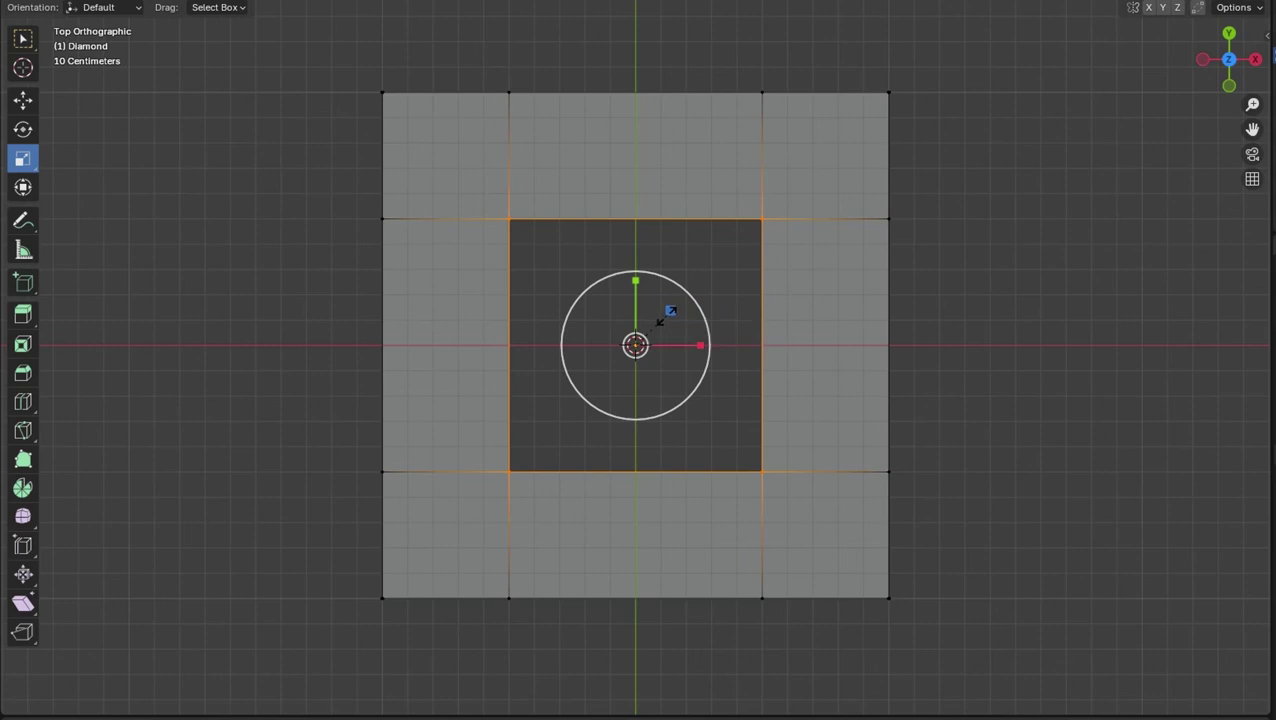
drag(668, 311, 659, 319)
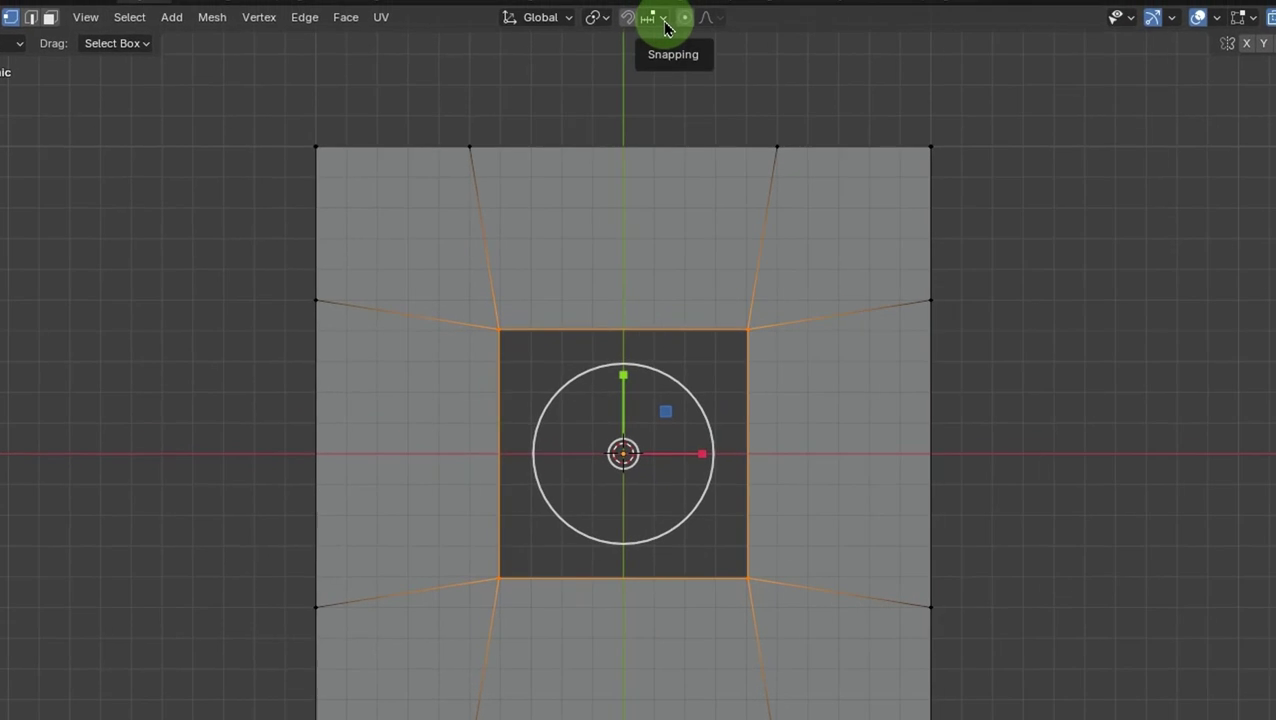
click(667, 5)
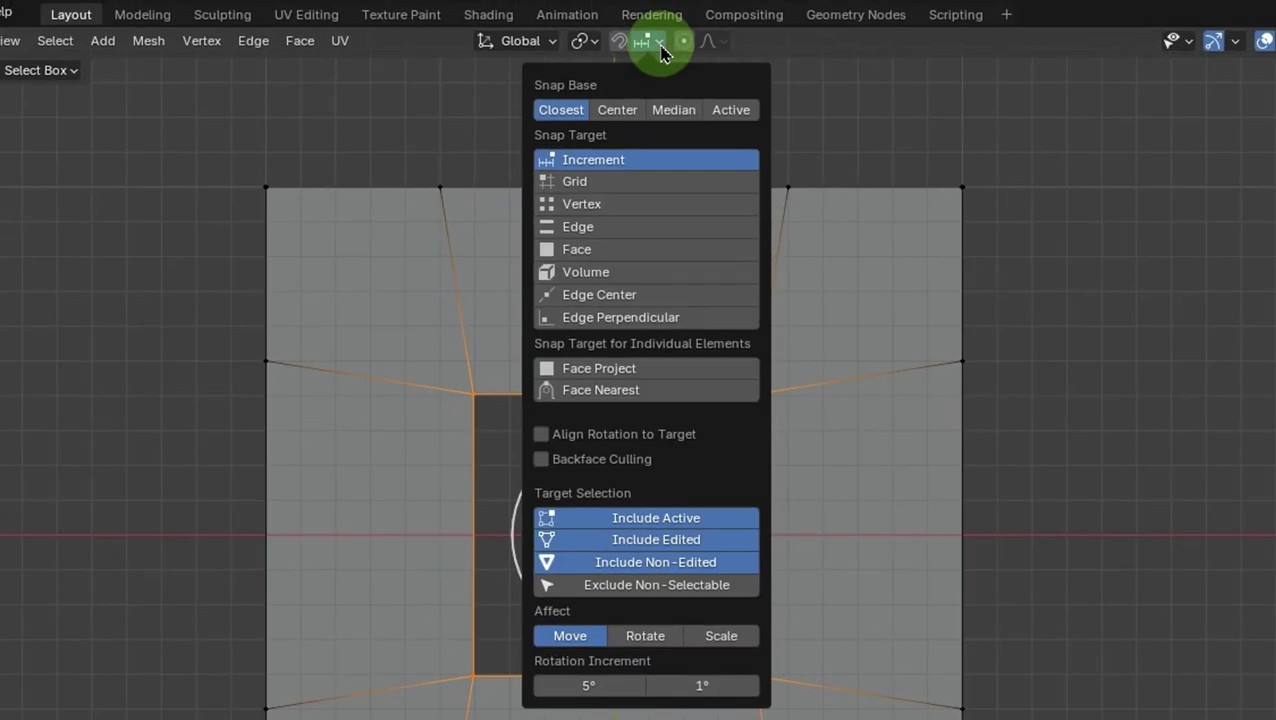
click(660, 46)
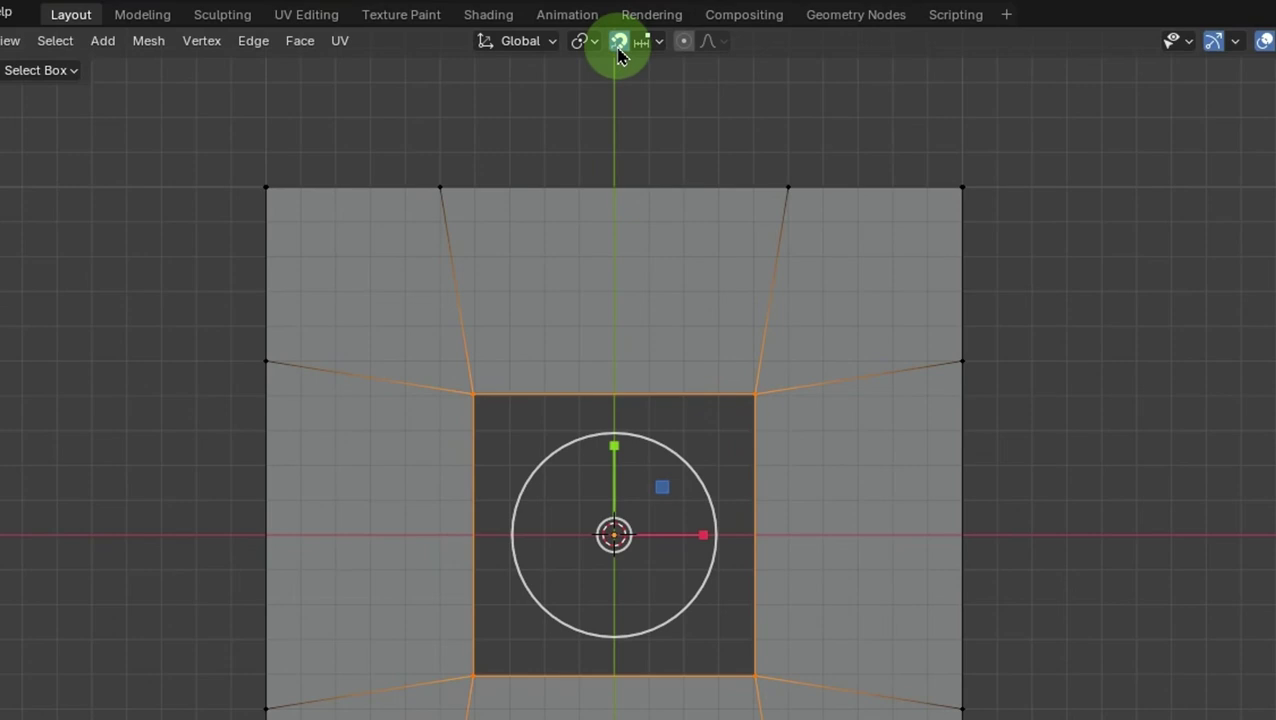
drag(229, 333, 984, 378)
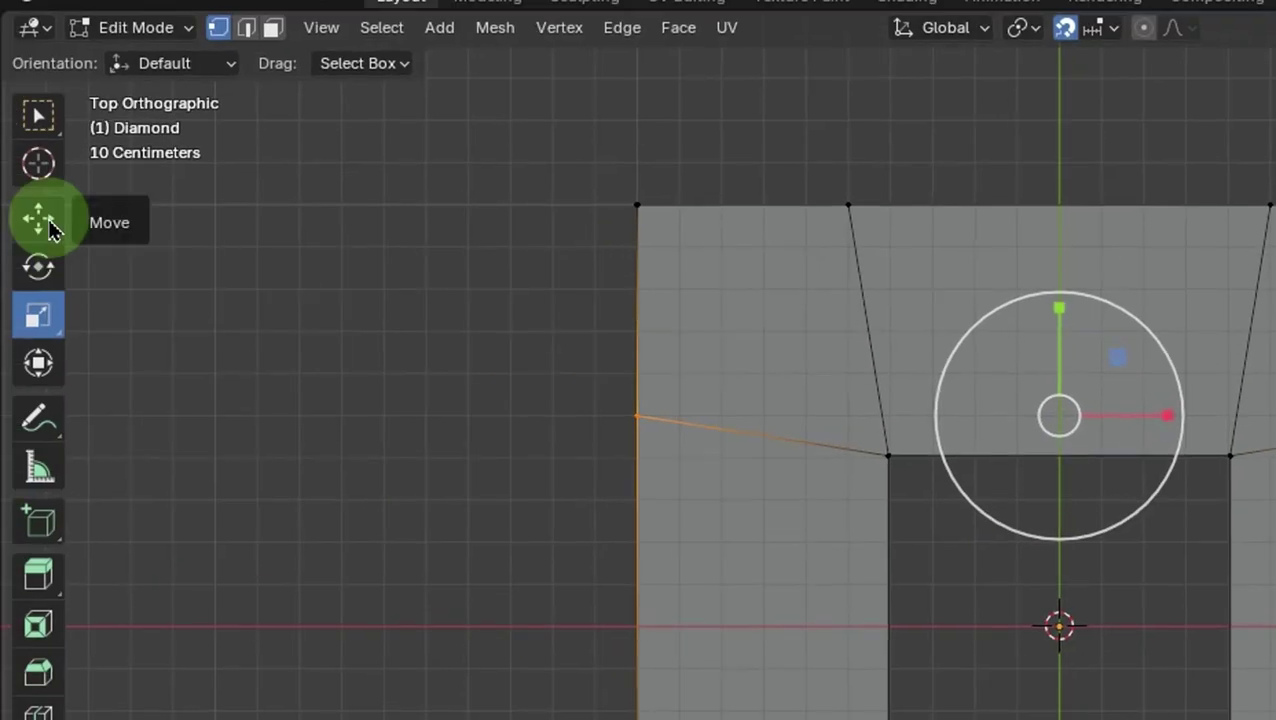
- Move the upper and lower horizontal edge loops along Y to line up with the hole
click(40, 220)
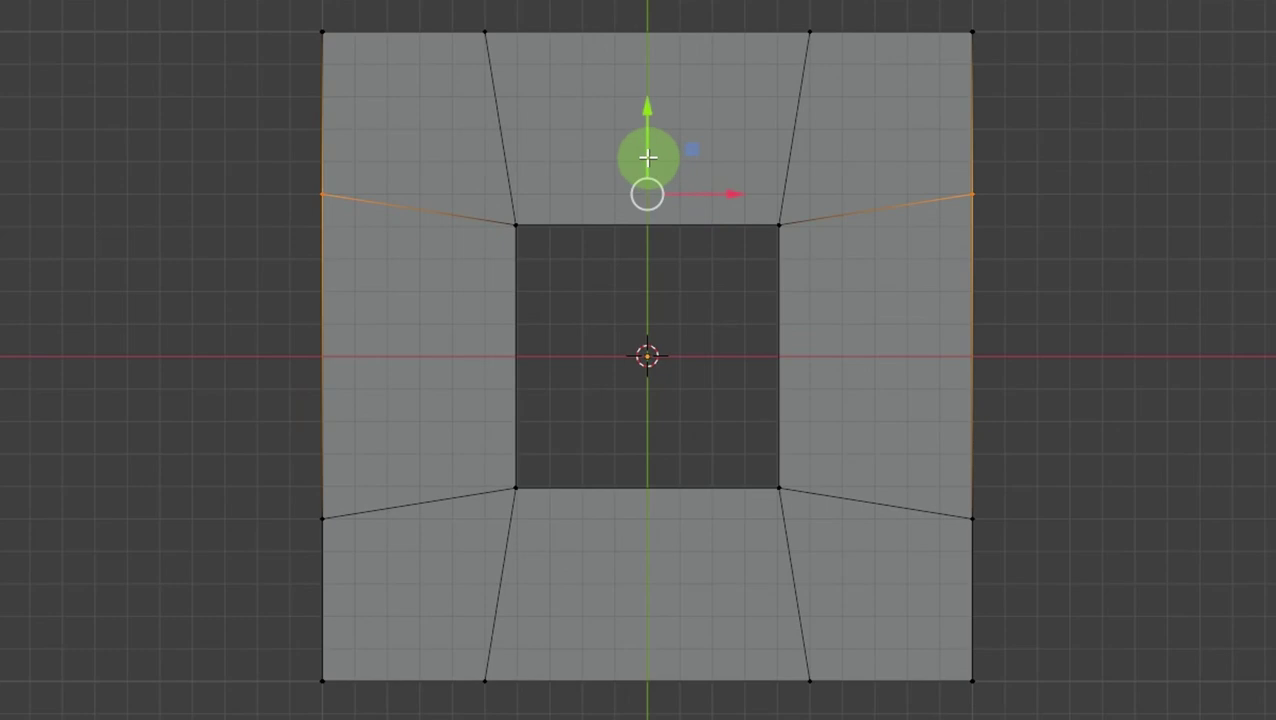
drag(647, 157, 646, 192)
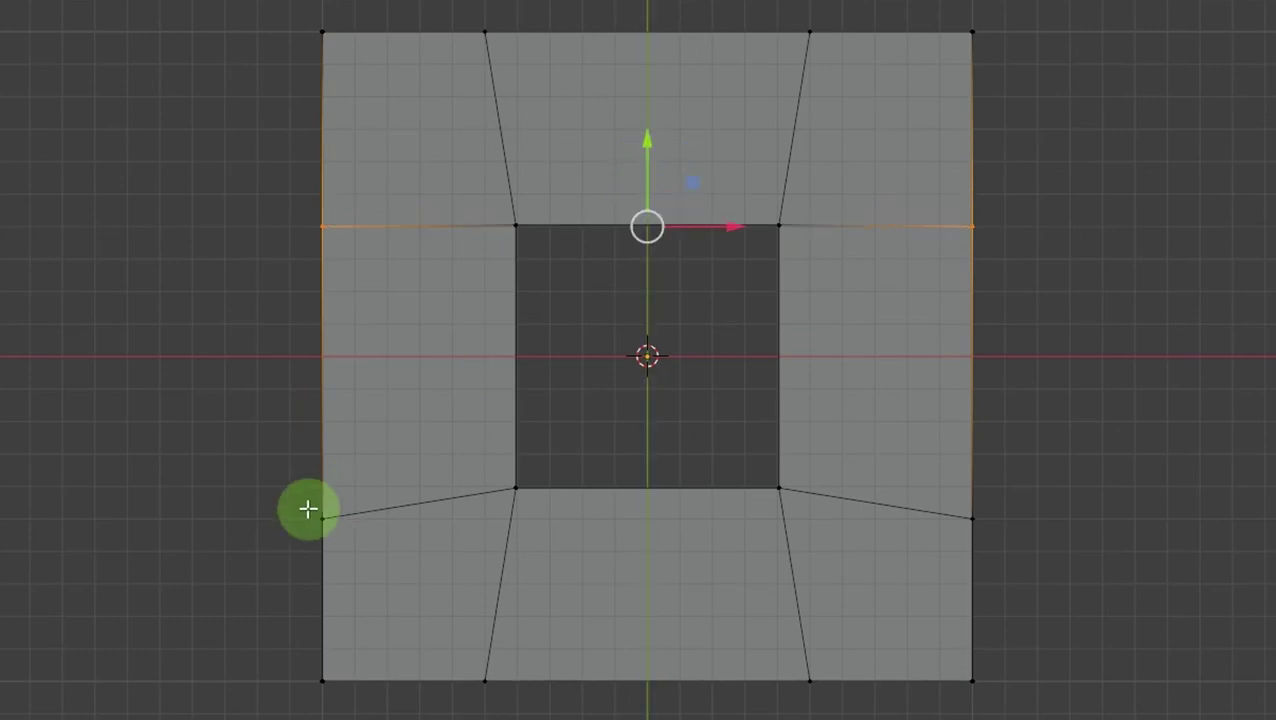
drag(563, 512, 1011, 541)
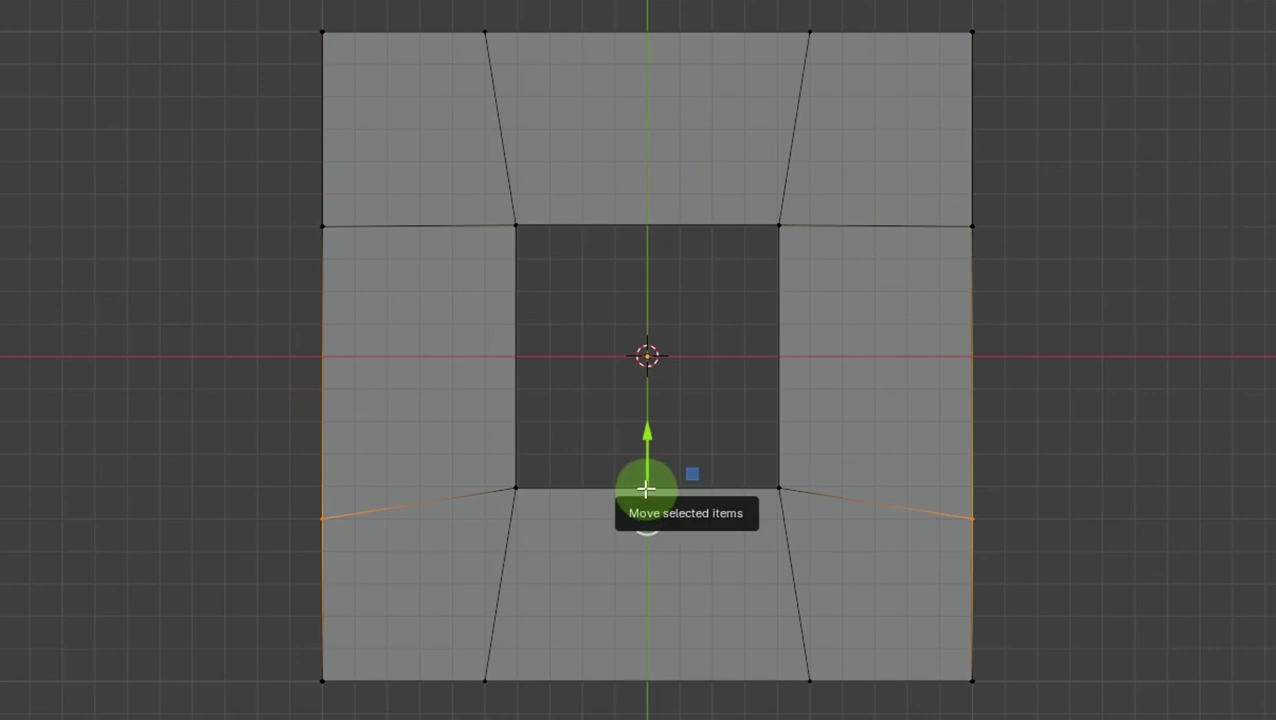
drag(646, 489, 650, 457)
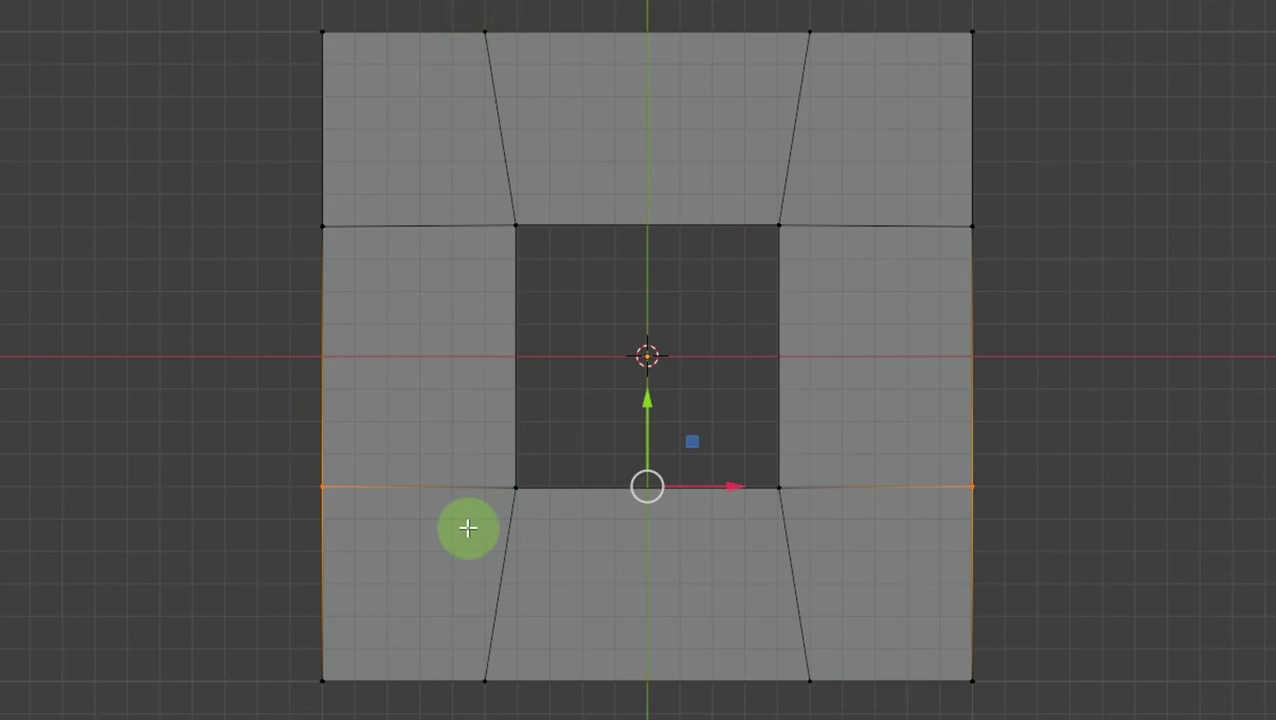
key(ctrl+r)
- Straighten the left and right vertical edge loops along X in line with the hole
click(482, 693)
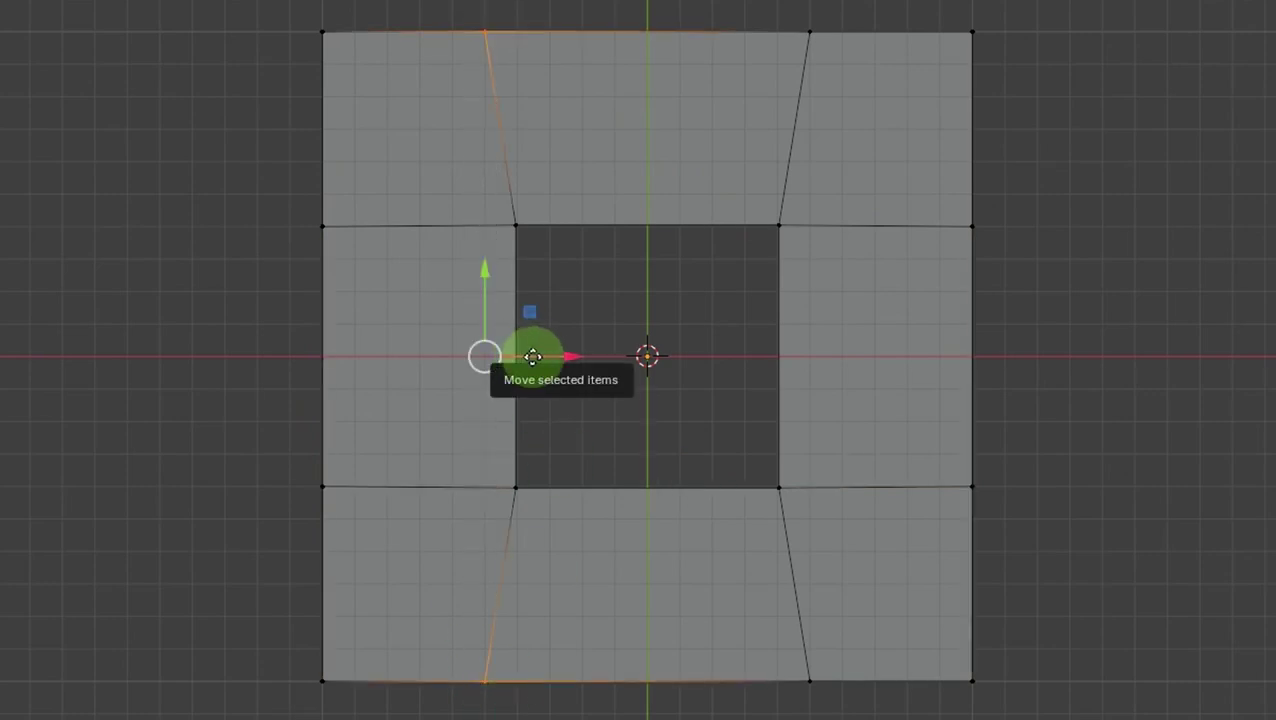
drag(532, 358, 553, 357)
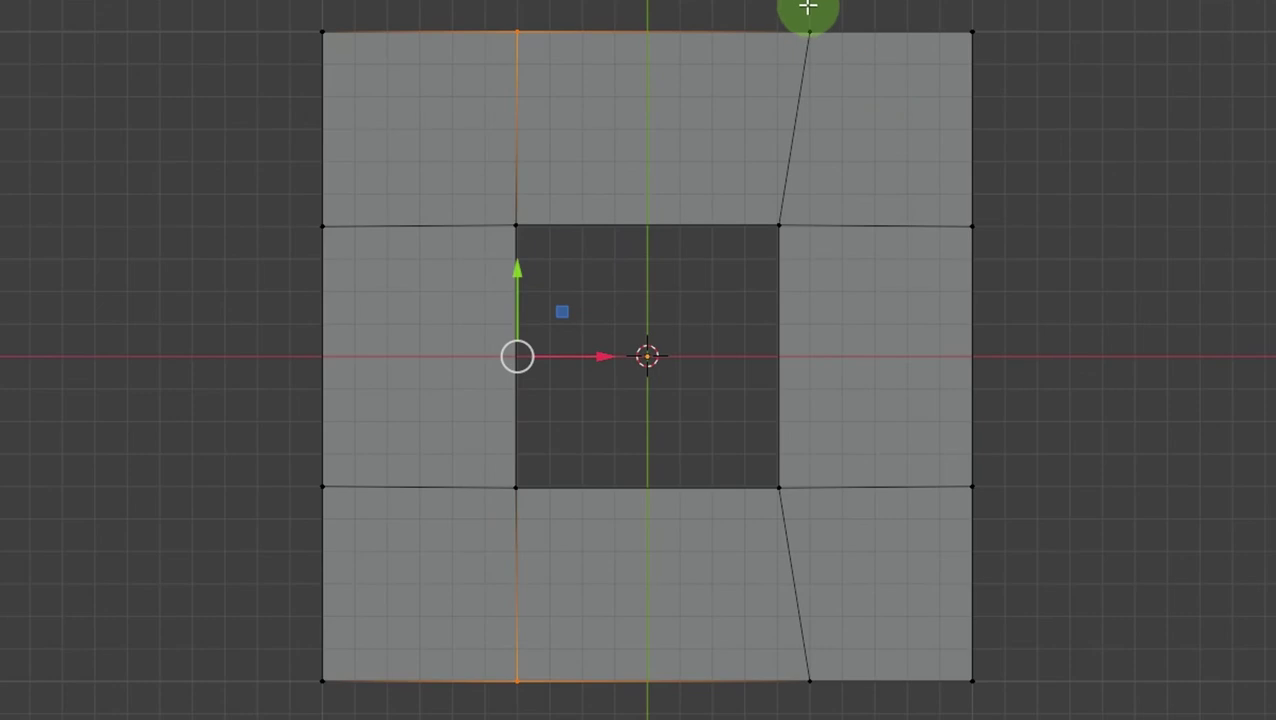
drag(800, 15, 852, 712)
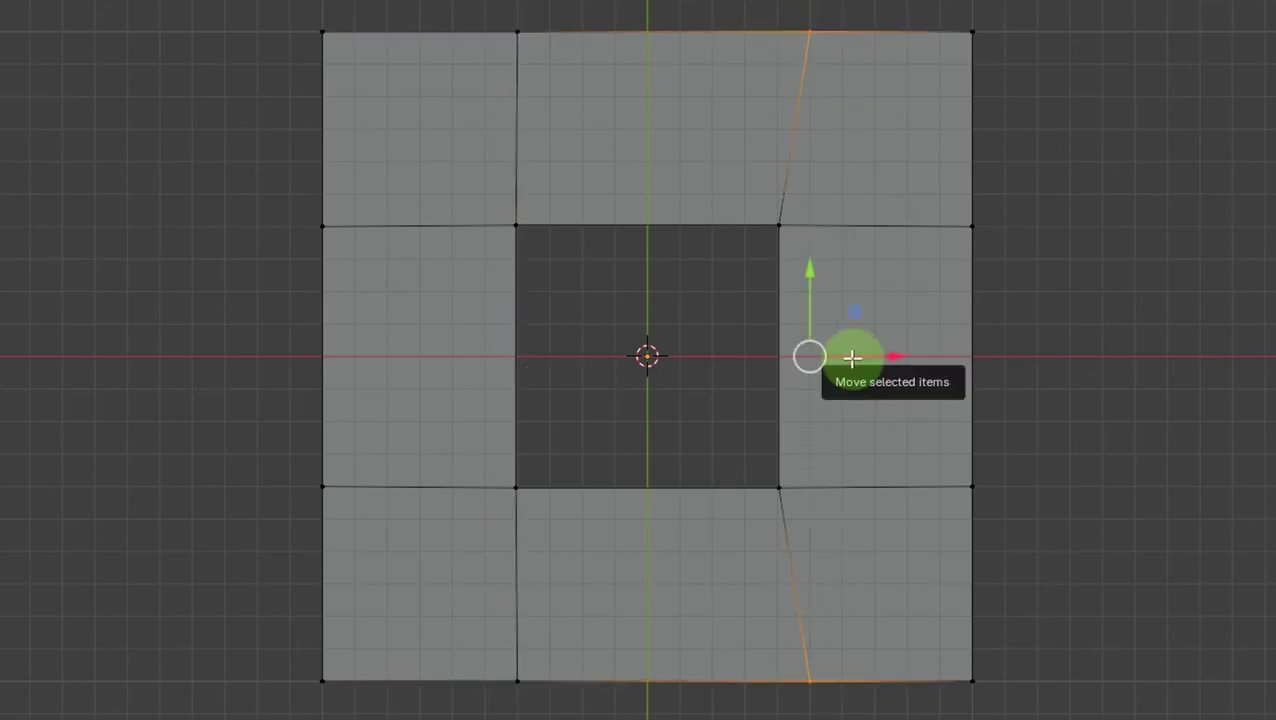
drag(840, 360, 823, 364)
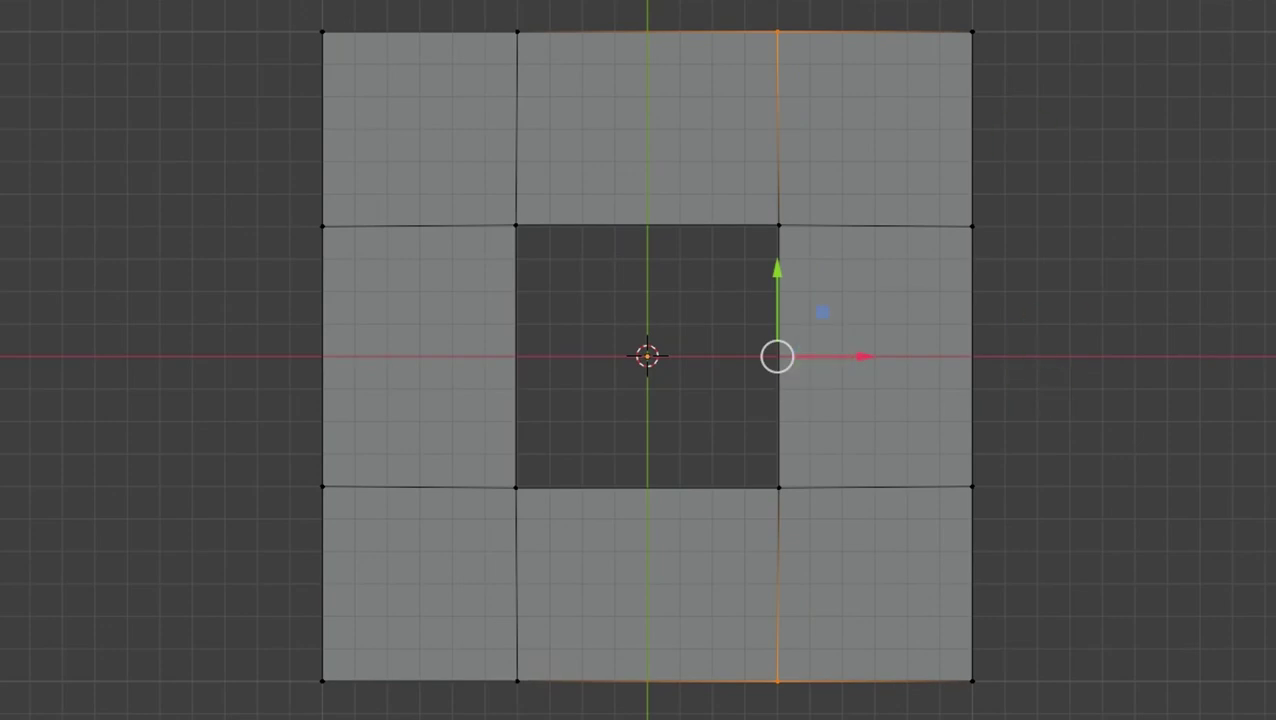
- Select the slab's four corner vertices
drag(296, 8, 357, 65)
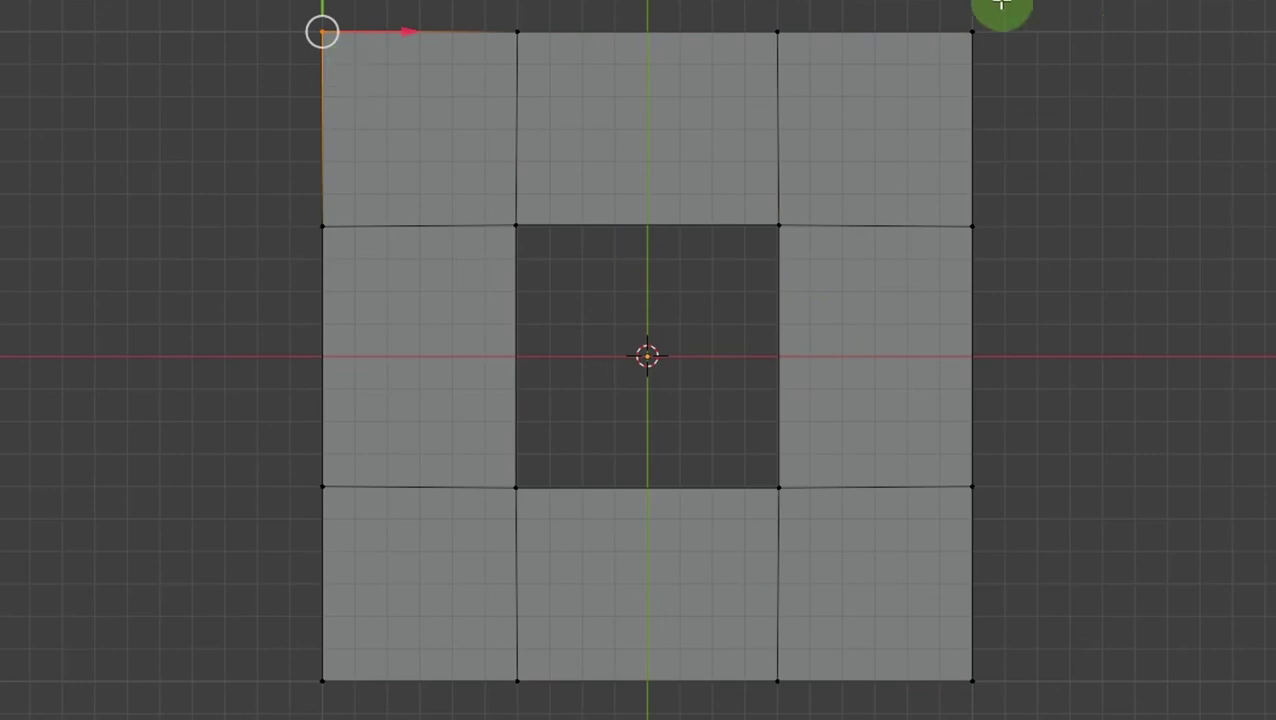
drag(958, 3, 998, 80)
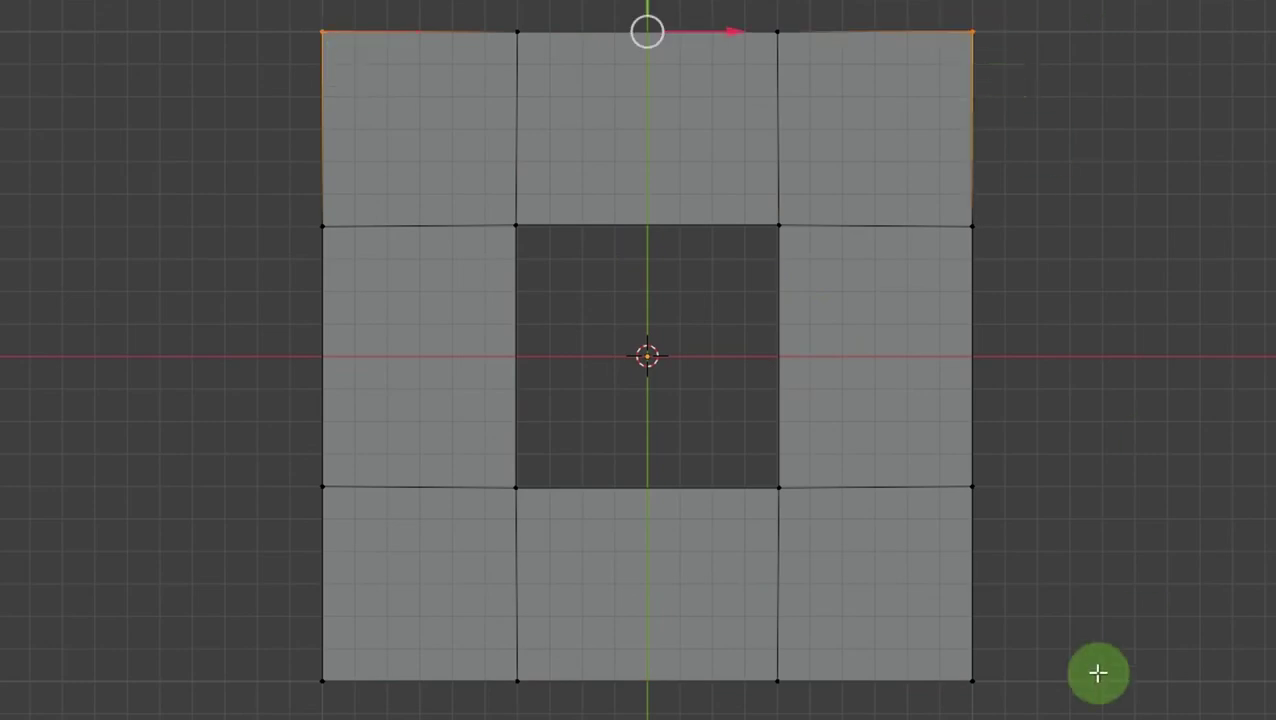
shift+click(947, 706)
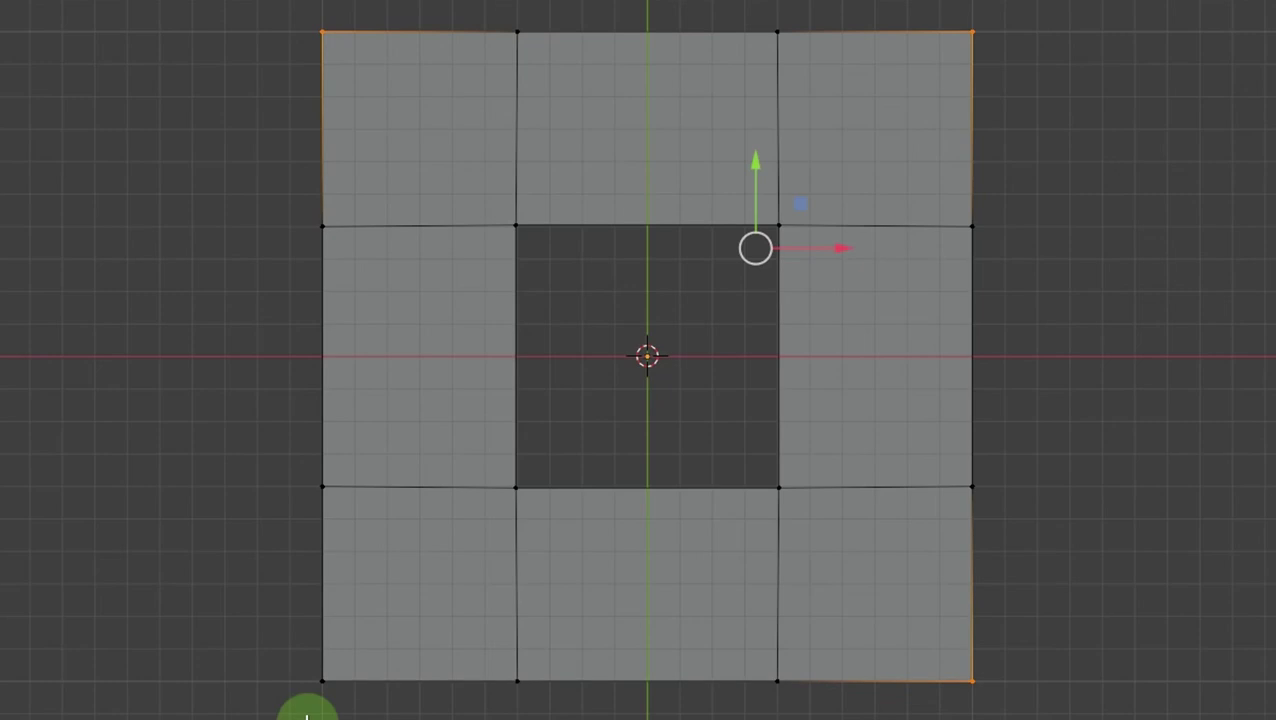
shift+drag(325, 688, 358, 659)
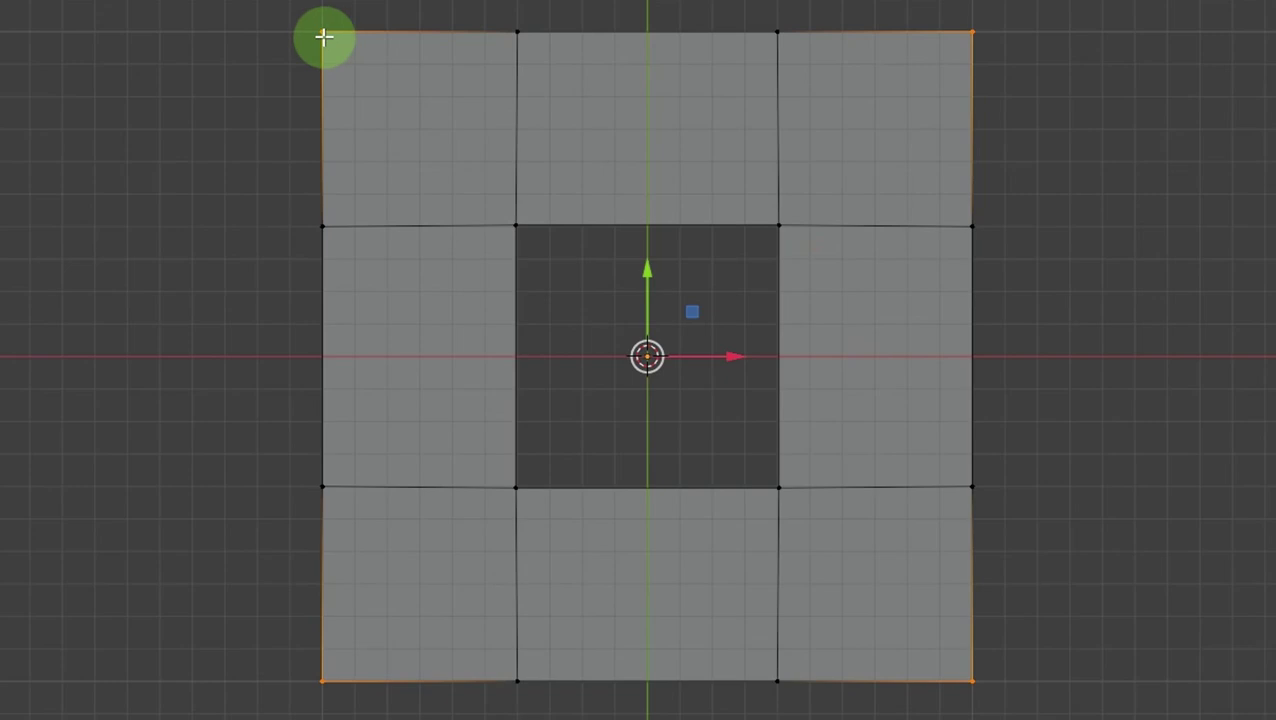
- Dissolve the four corner vertices into an octagon and set Z rotation to 45°
right_click(323, 37)
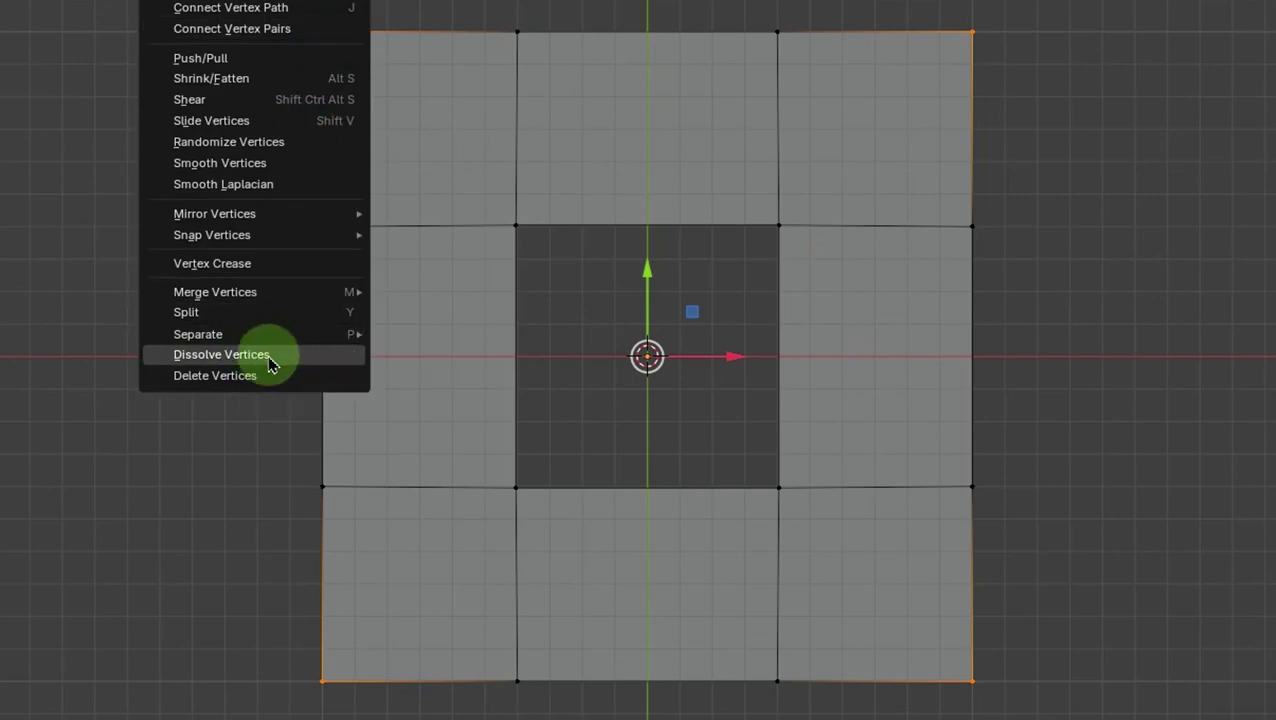
click(268, 360)
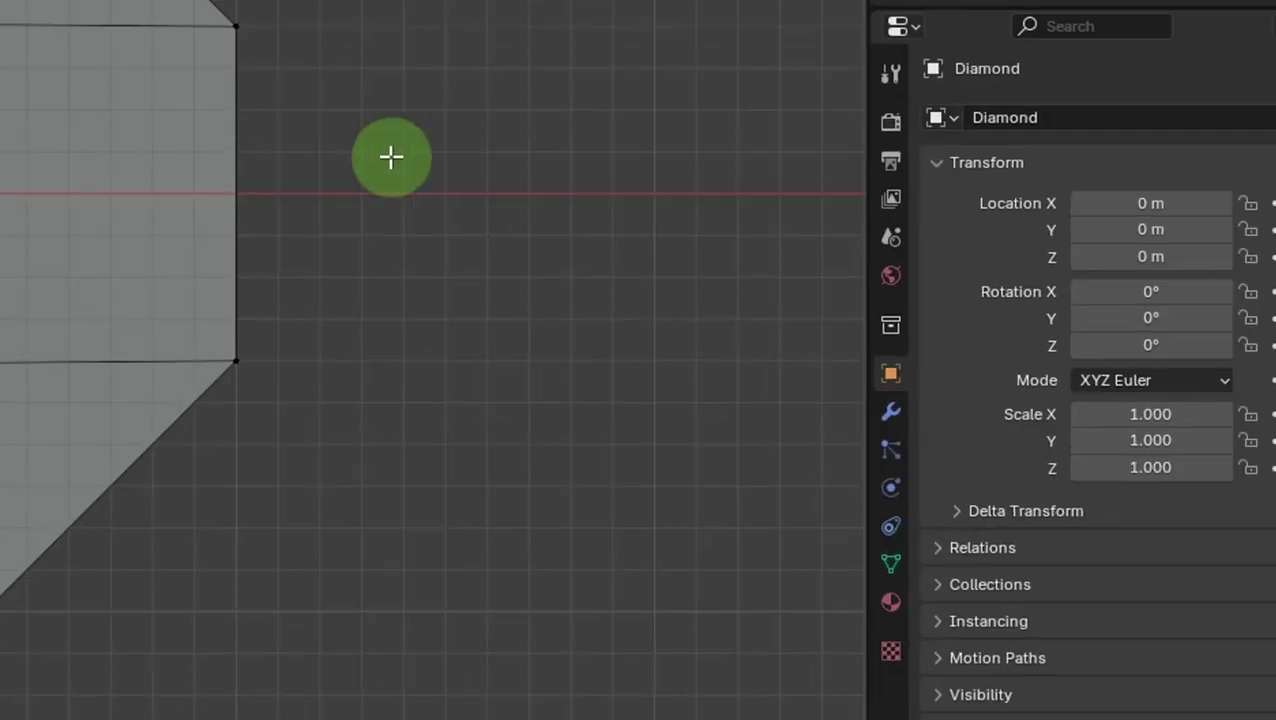
click(1122, 338)
text(45)
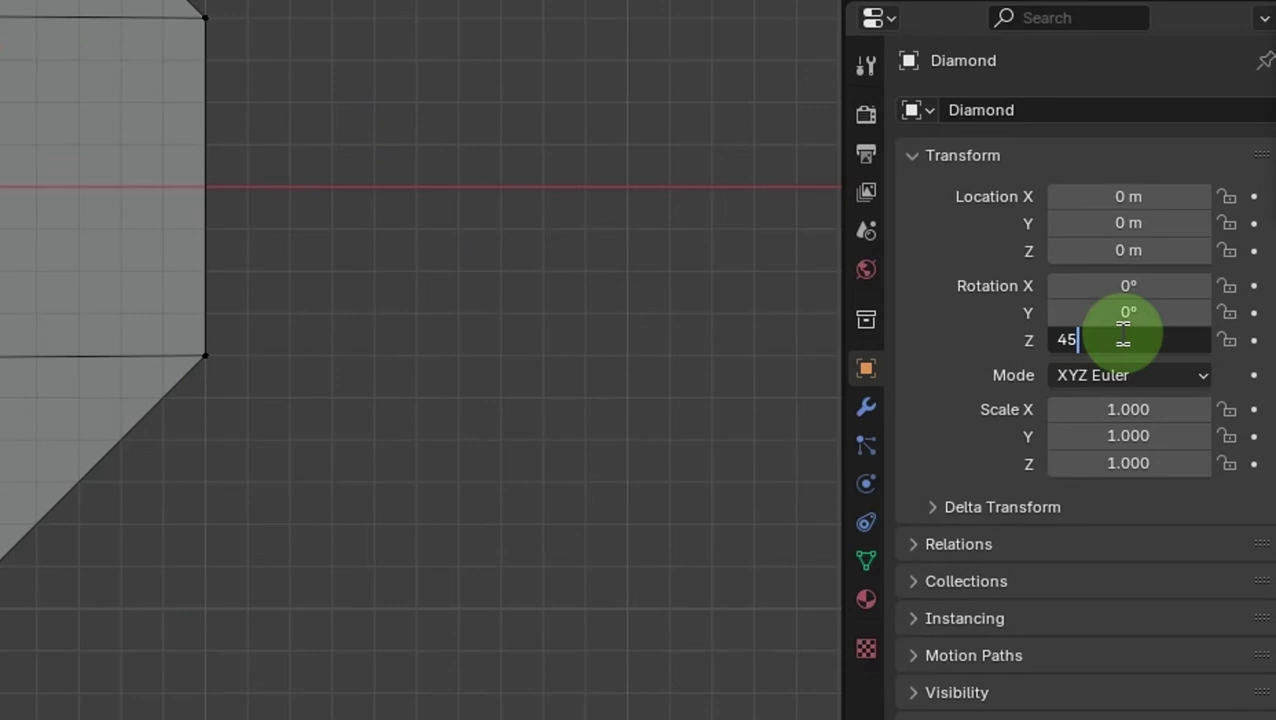
key(Return)
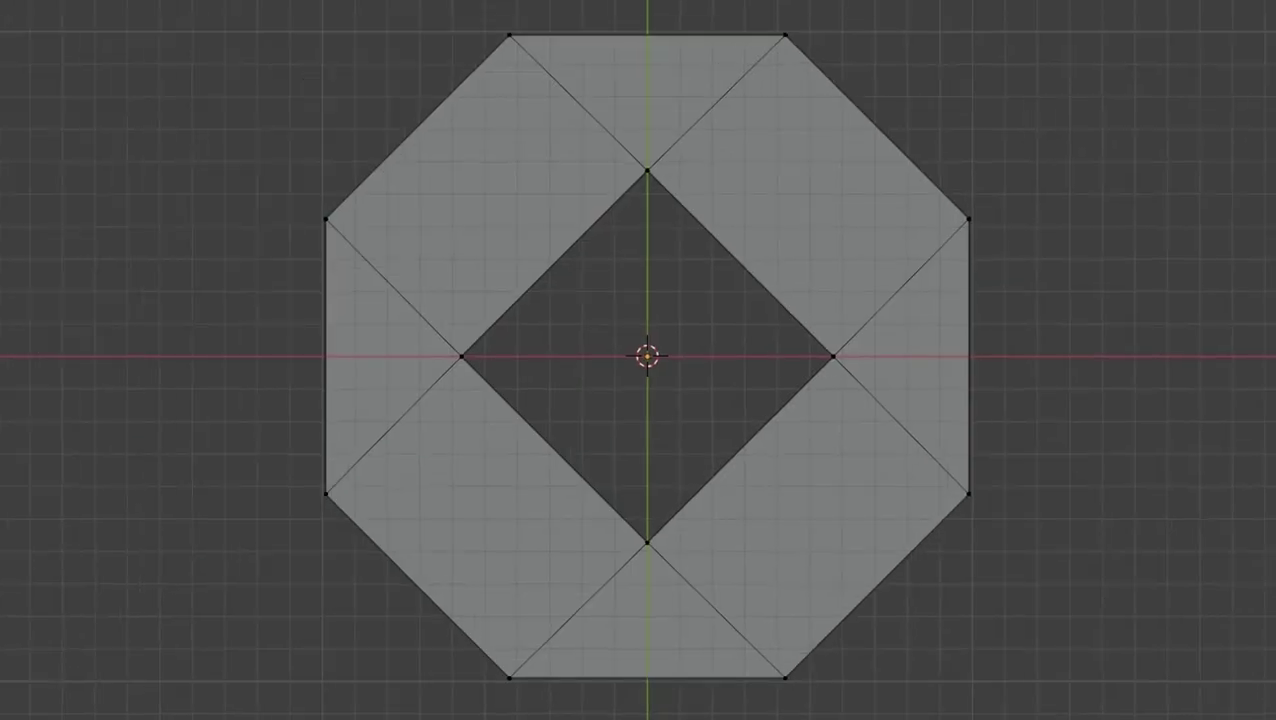
- Add an Array modifier with Relative Offset Factor X and Y both 0.698
click(1154, 442)
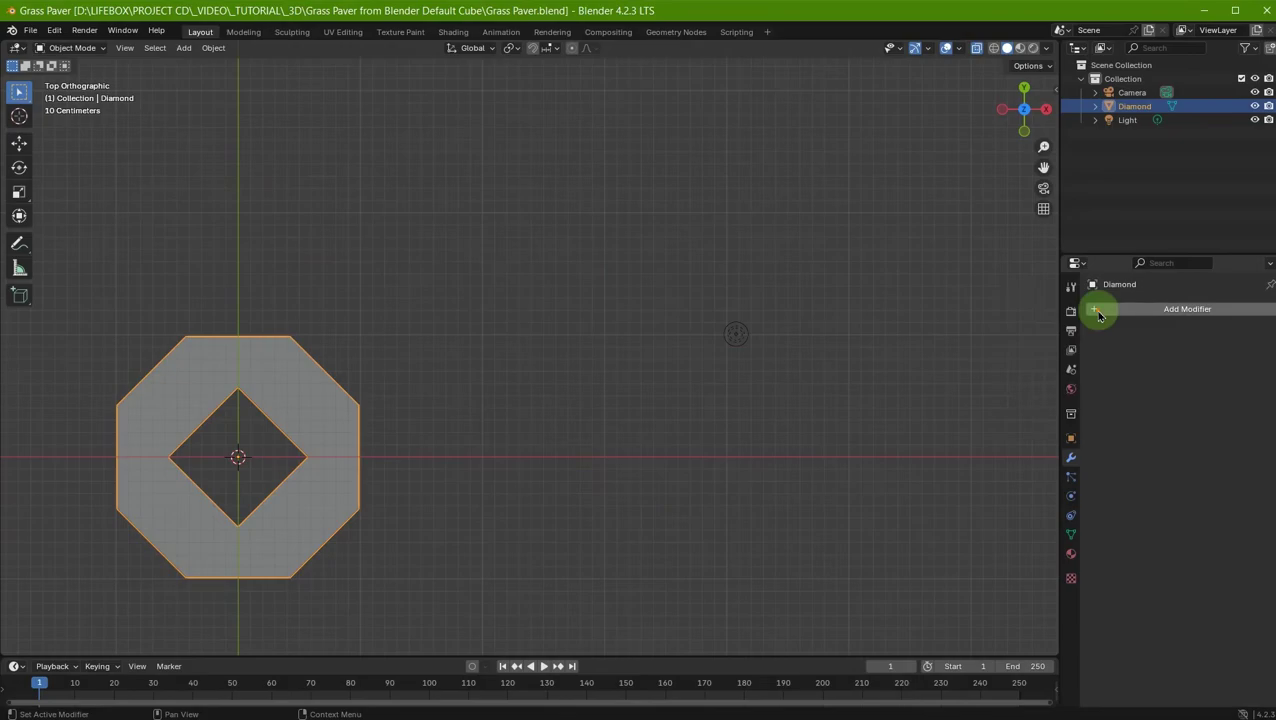
click(1097, 309)
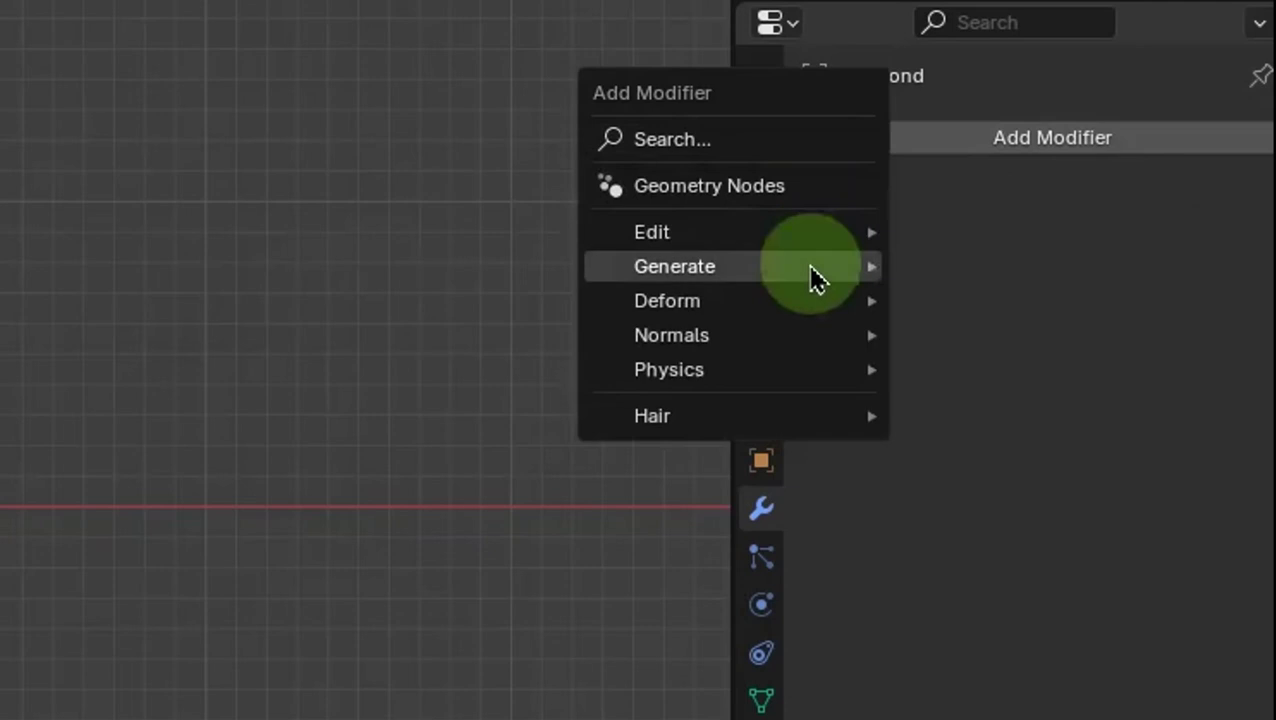
mouse_move(675, 266)
click(936, 268)
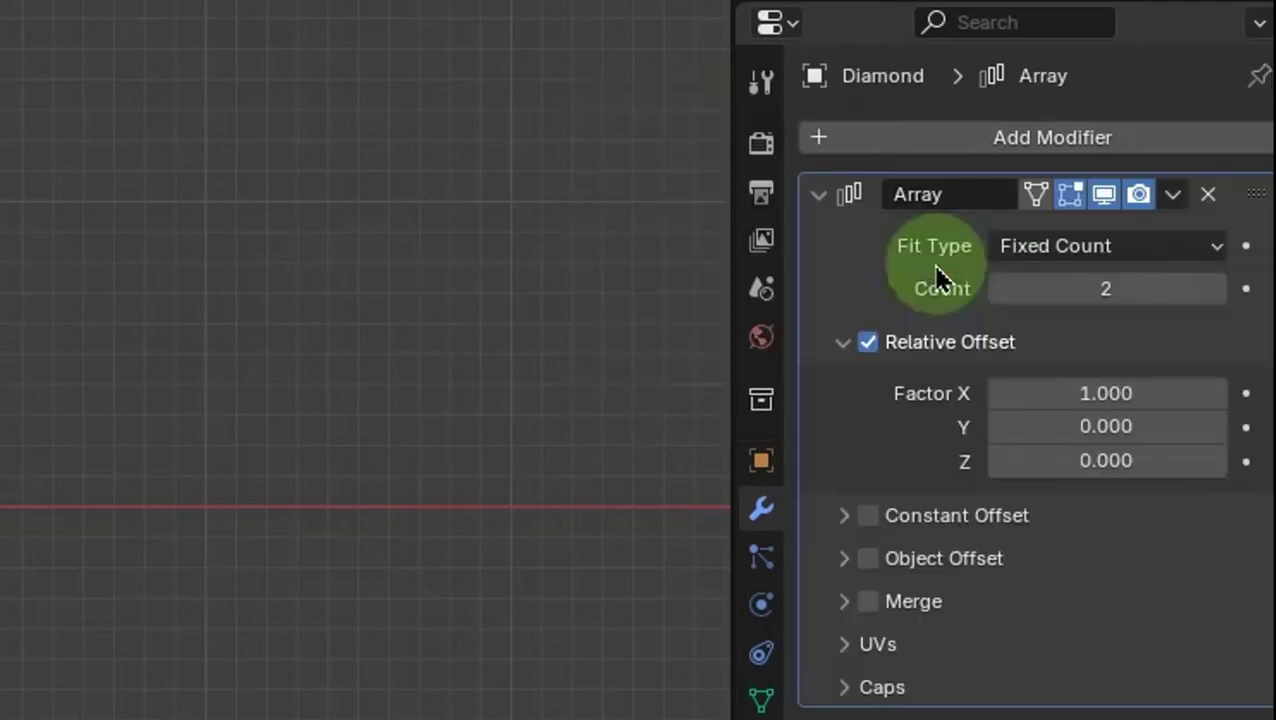
click(1160, 393)
text(0.698)
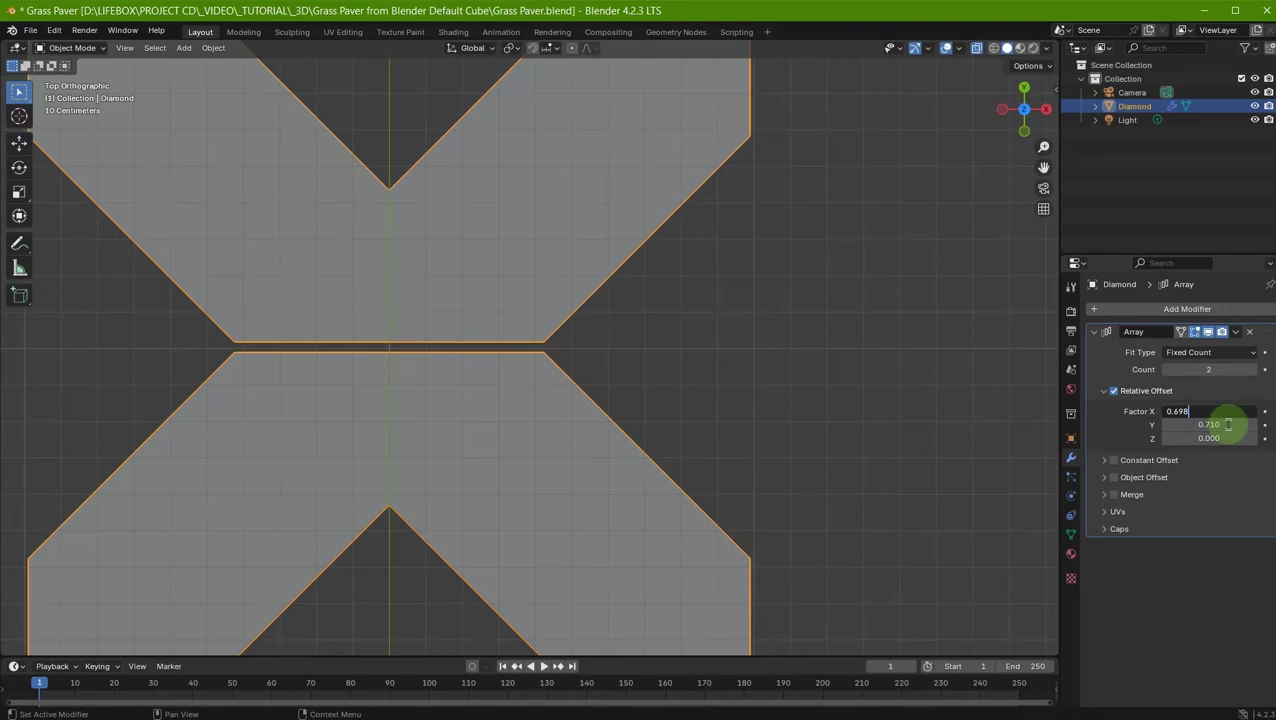
key(Return)
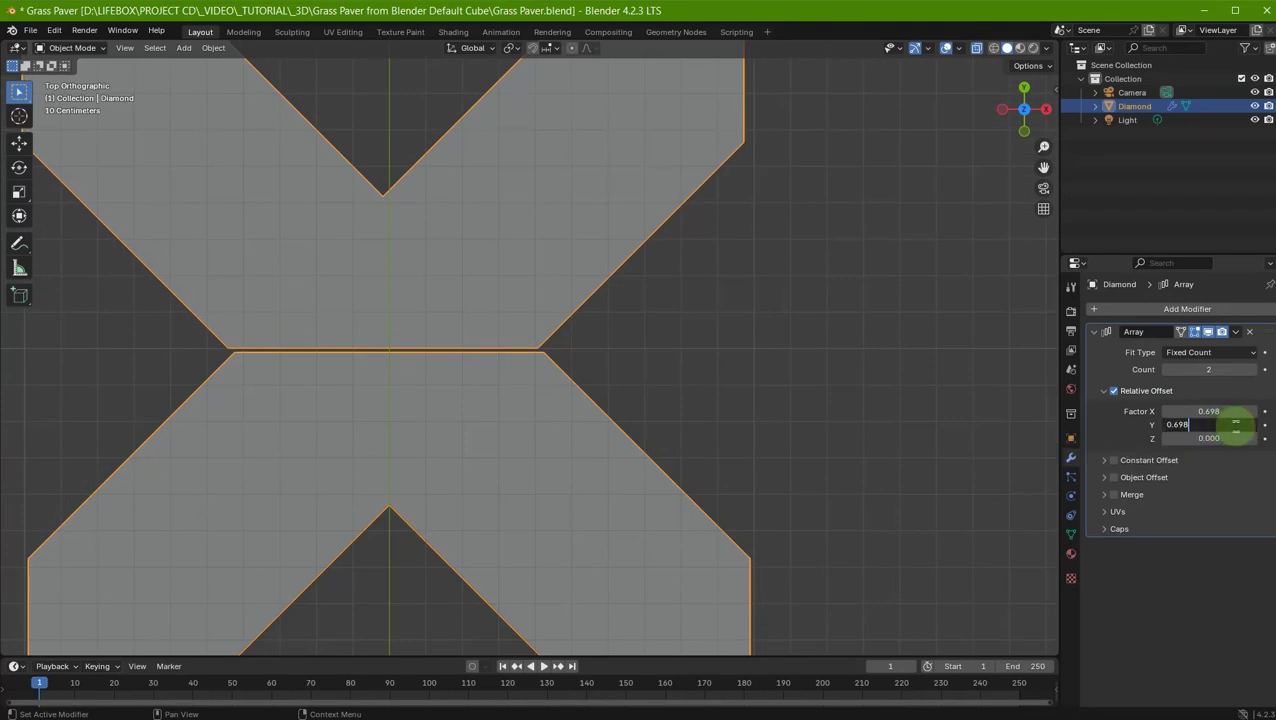
key(Return)
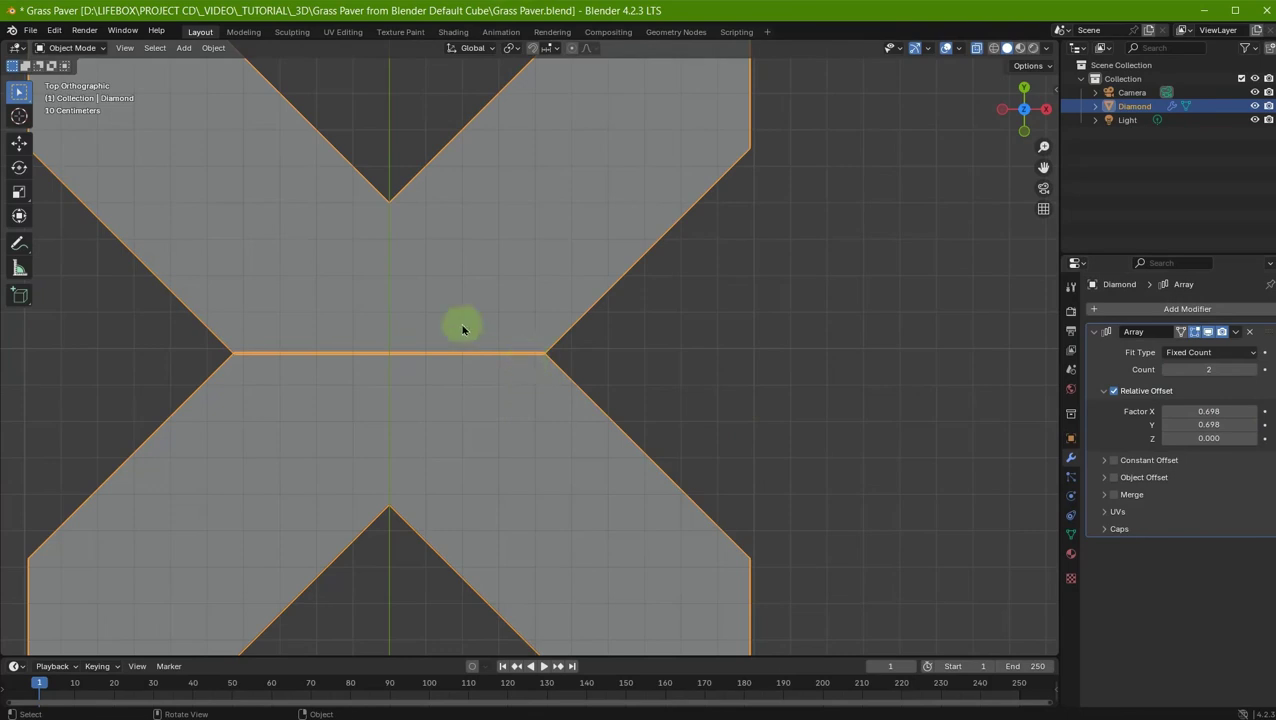
- Pan the view to frame both octagons and save the file
scroll(433, 356, up, 2)
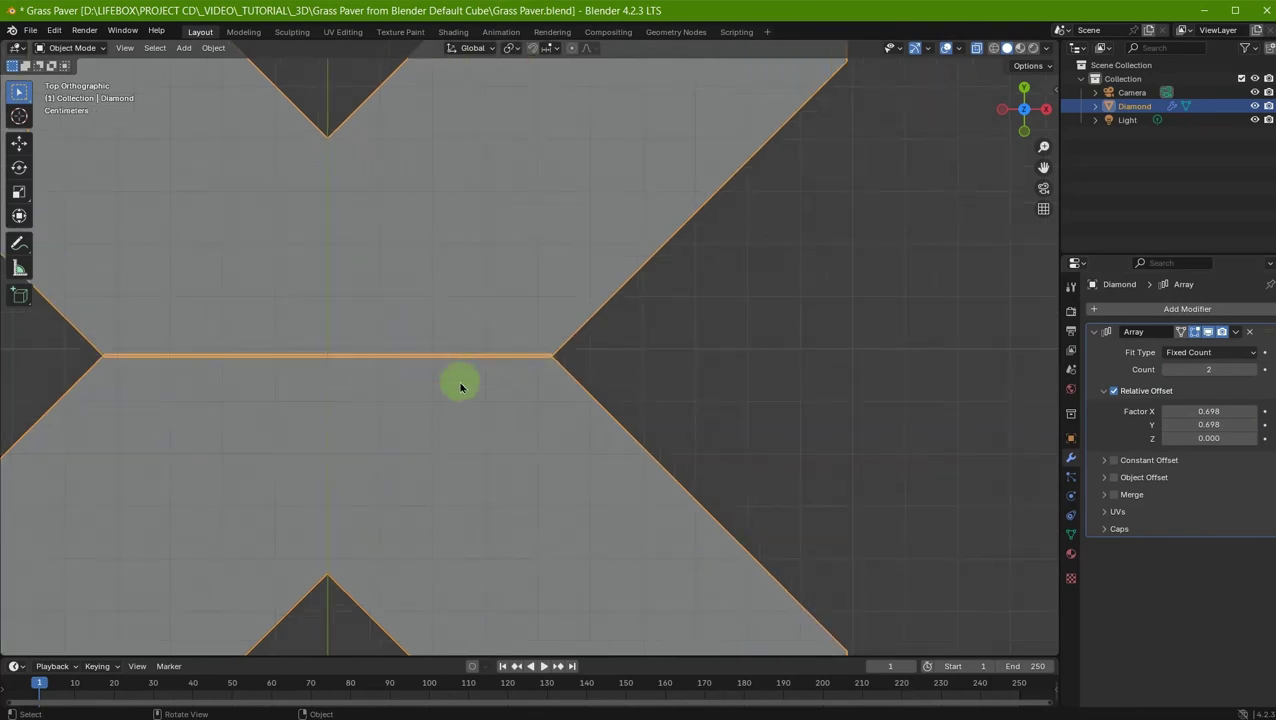
scroll(459, 387, down, 2)
scroll(459, 387, down, 2)
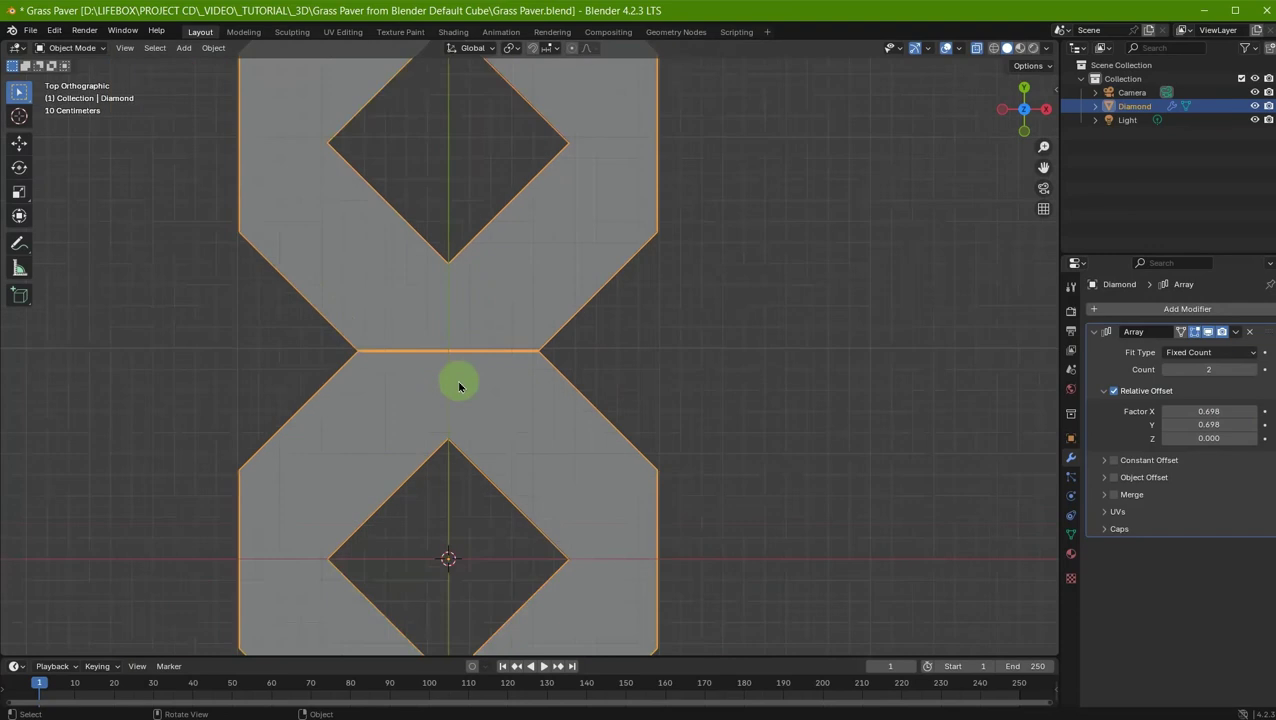
scroll(459, 387, down, 1)
scroll(459, 387, down, 1)
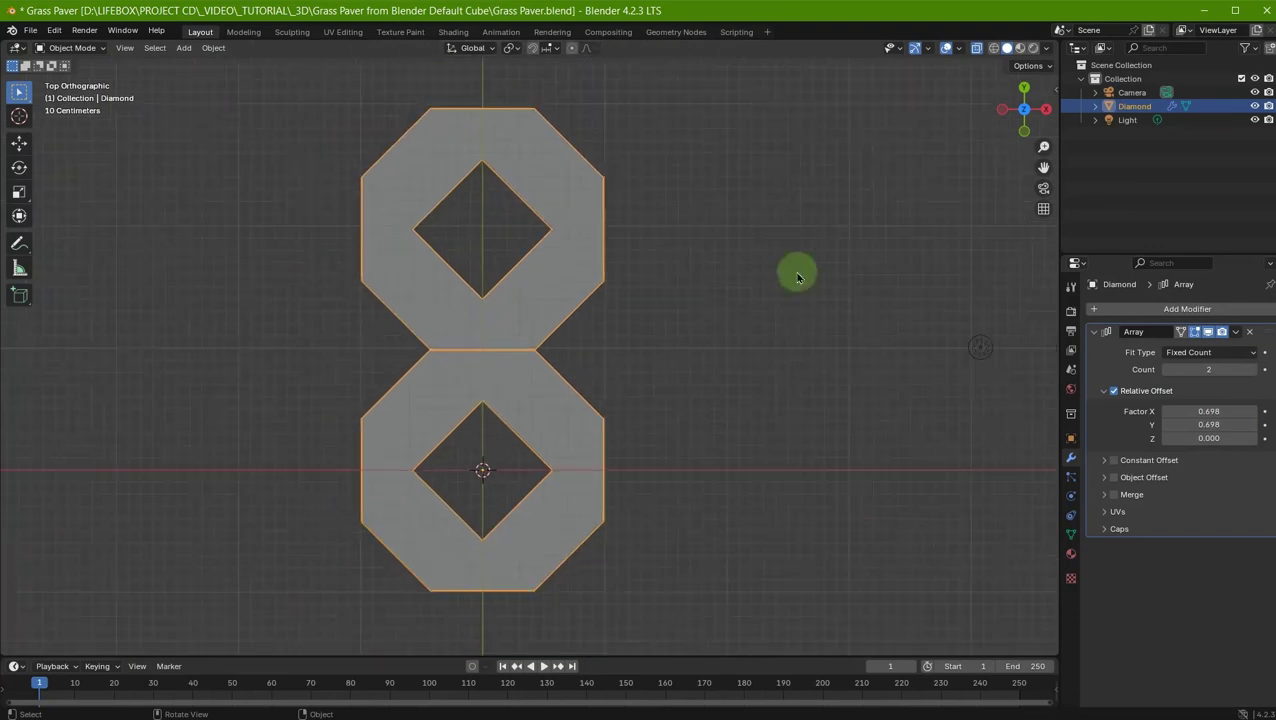
drag(1043, 167, 1043, 167)
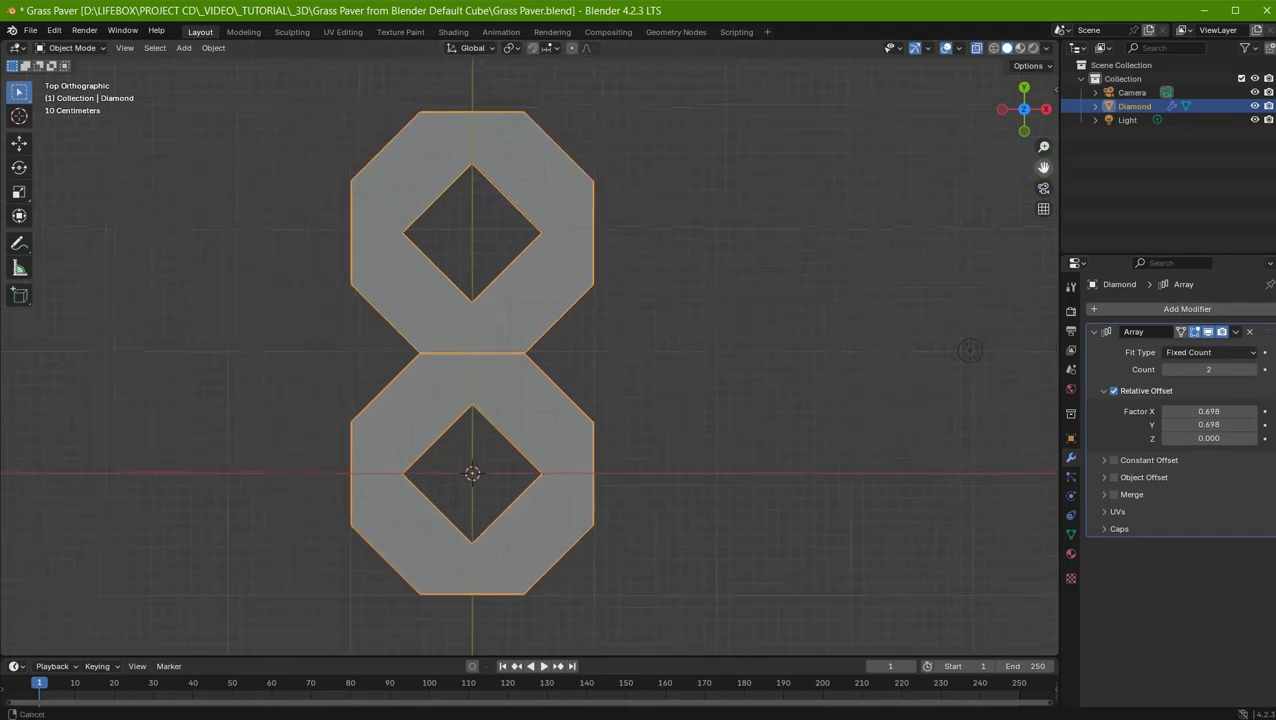
drag(980, 347, 769, 362)
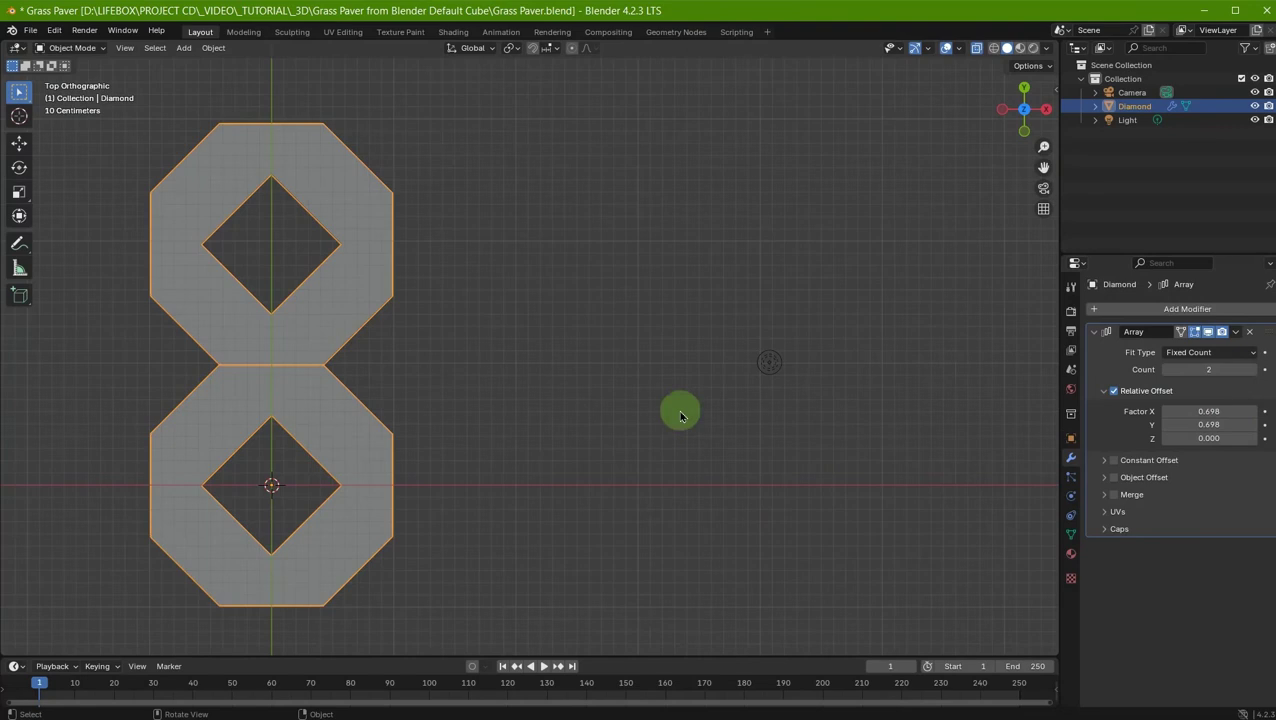
key(ctrl+s)
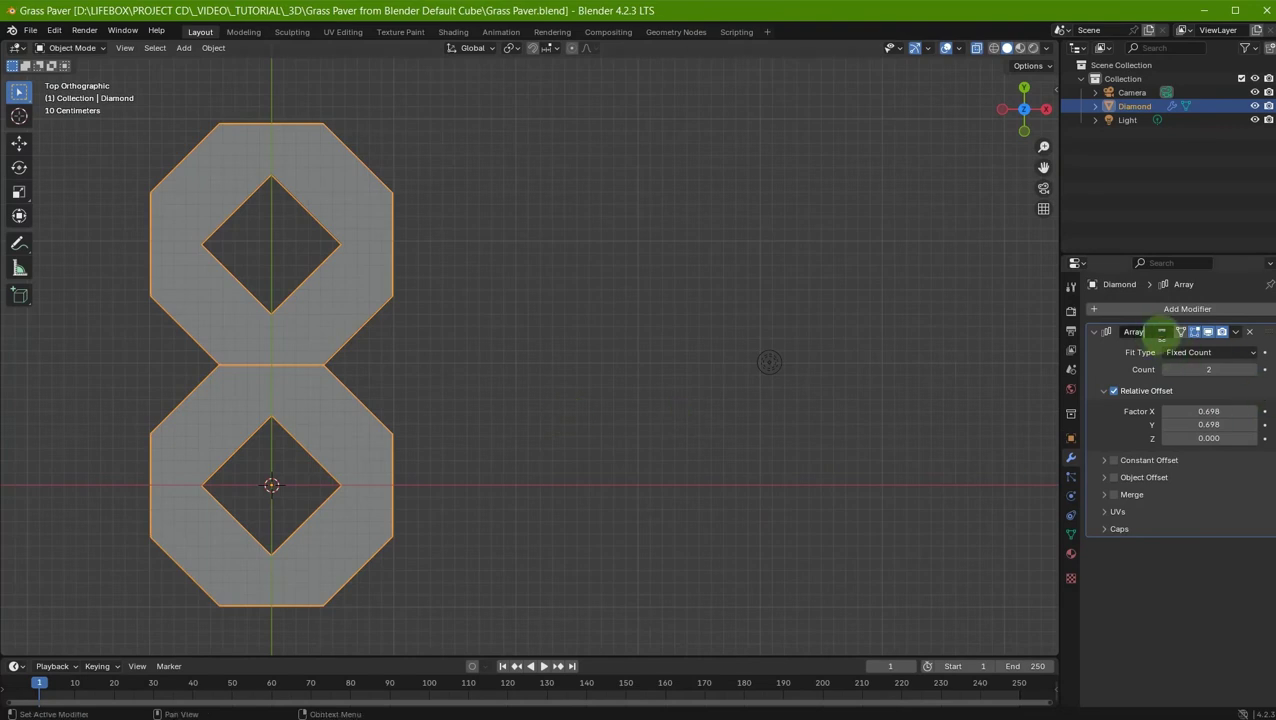
- Rename the first array to ArrayV, collapse it, and add a second Array modifier
text(V)
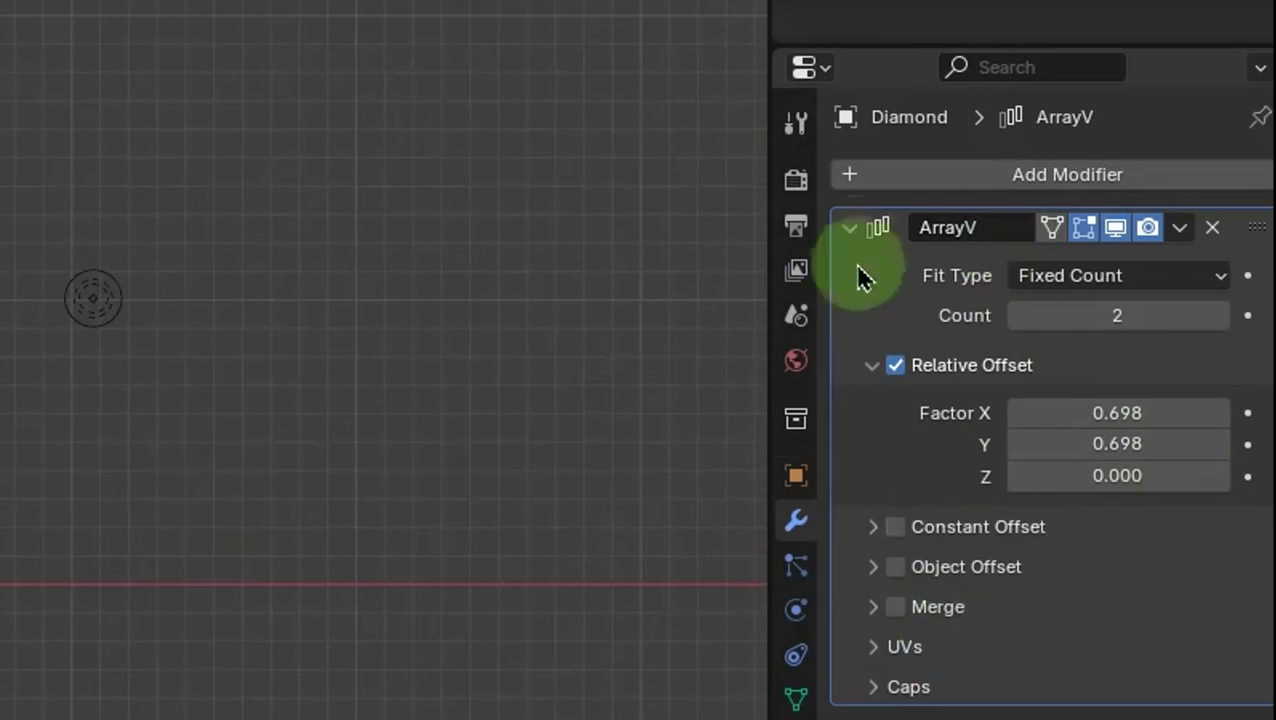
click(849, 230)
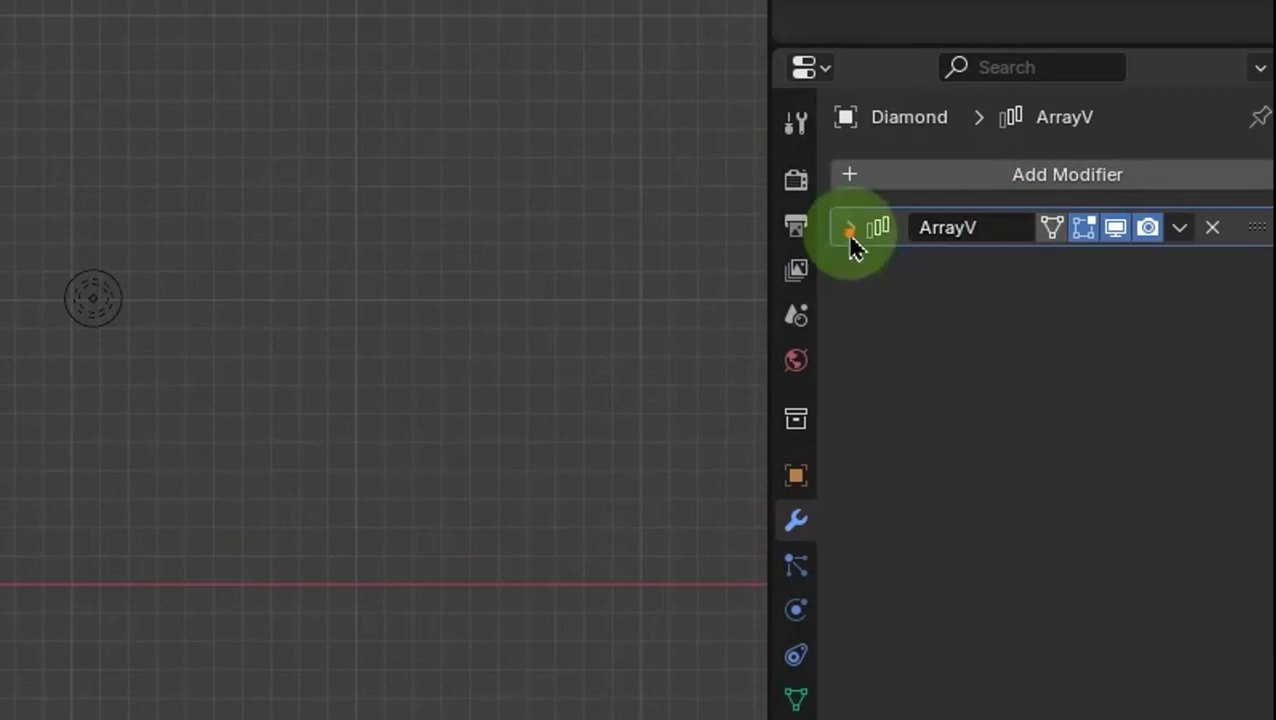
click(876, 182)
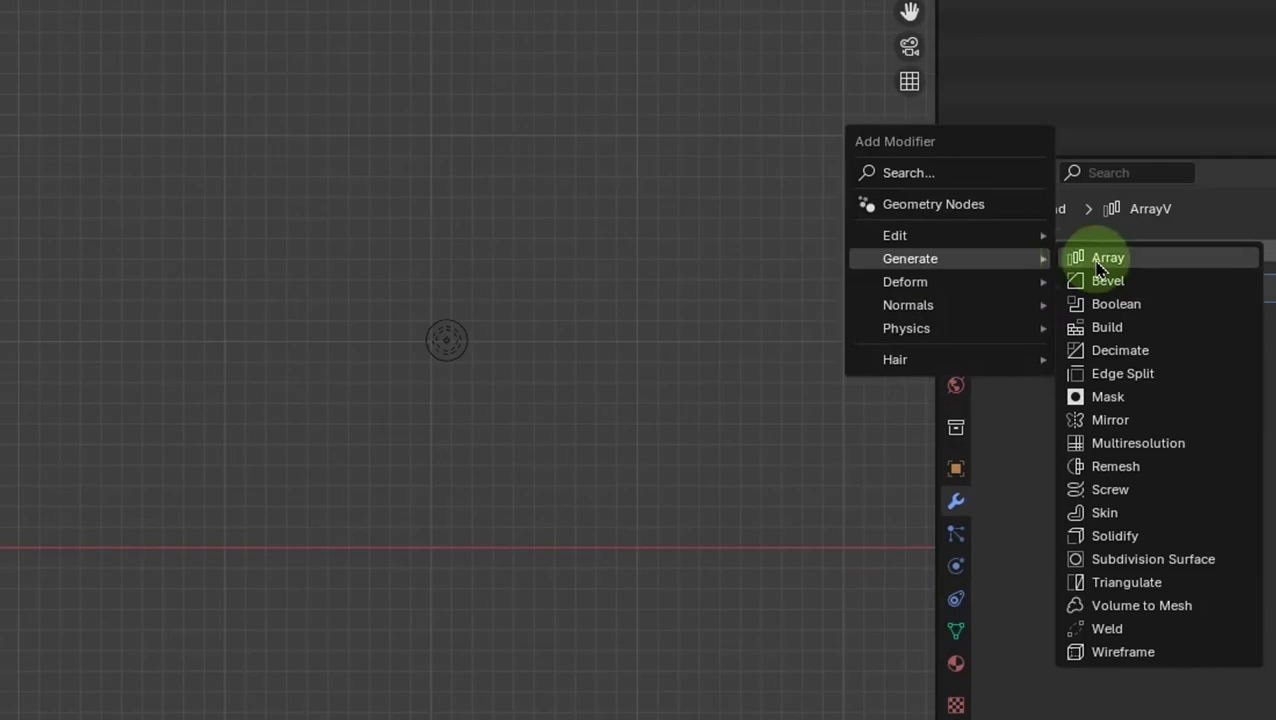
click(1005, 184)
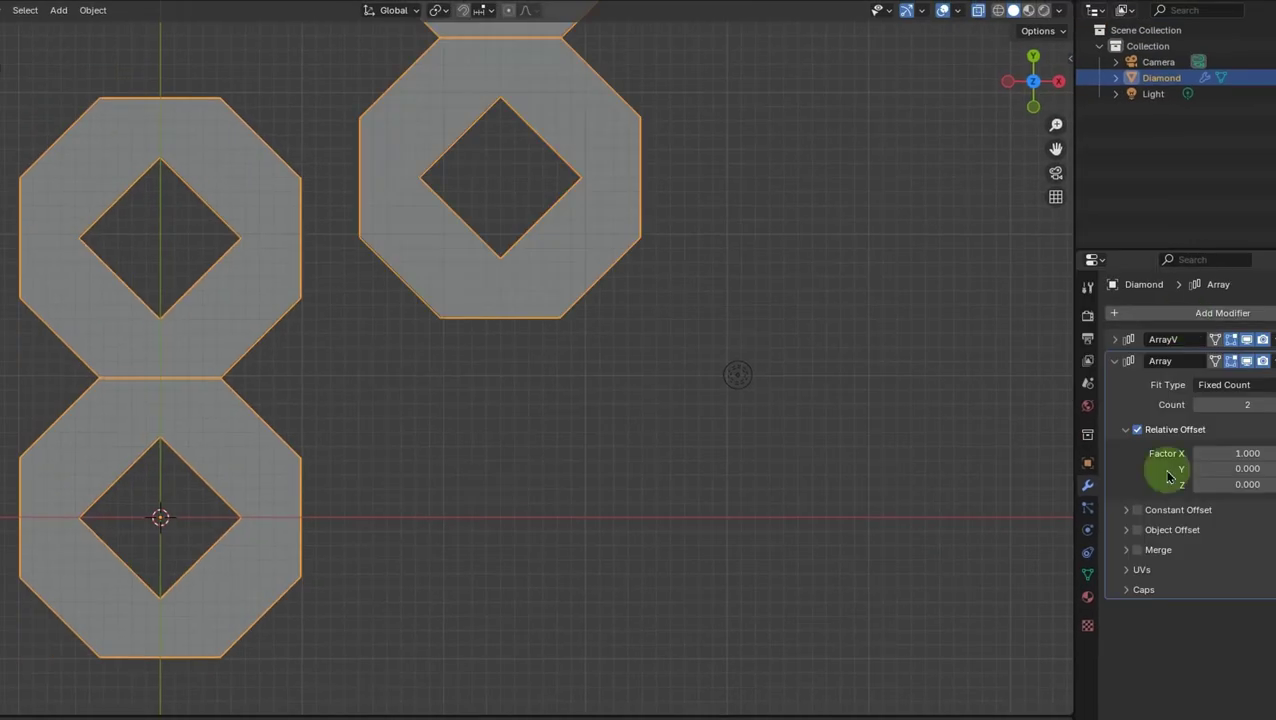
- Rename the new array to ArrayH with offset X 0.412, Y -0.412, and count 3
double_click(1183, 362)
text(H)
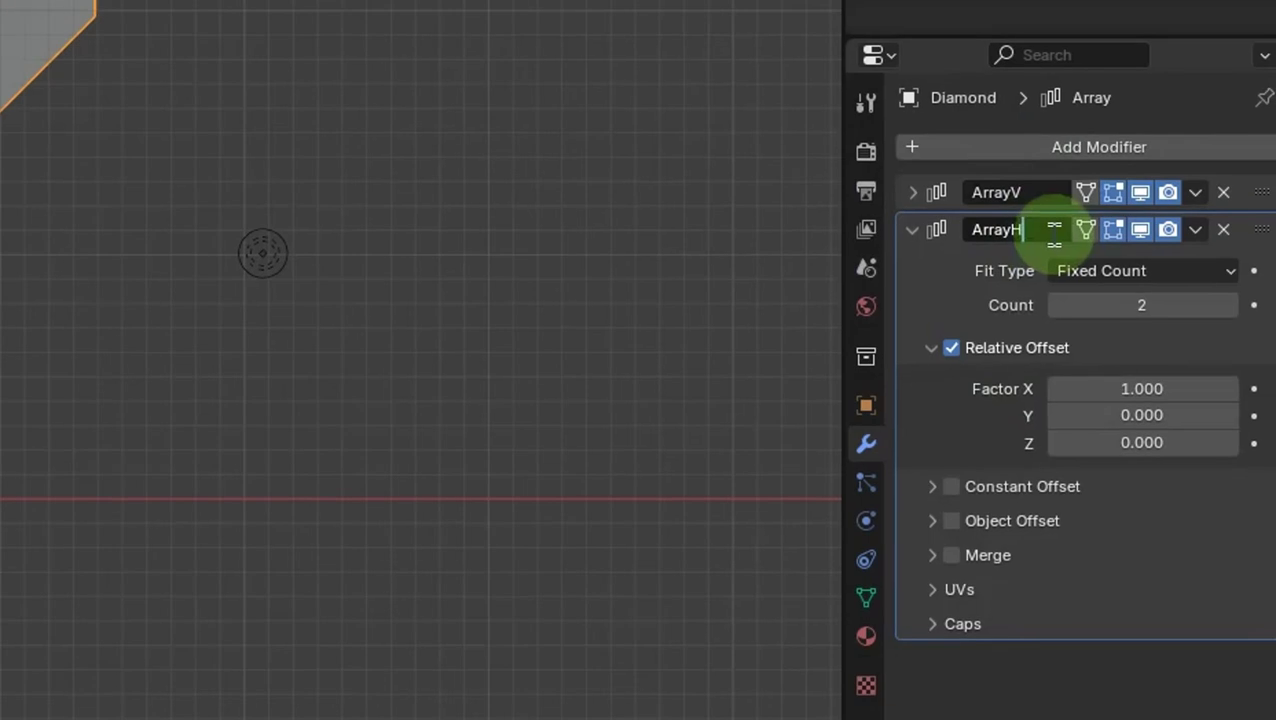
click(1171, 390)
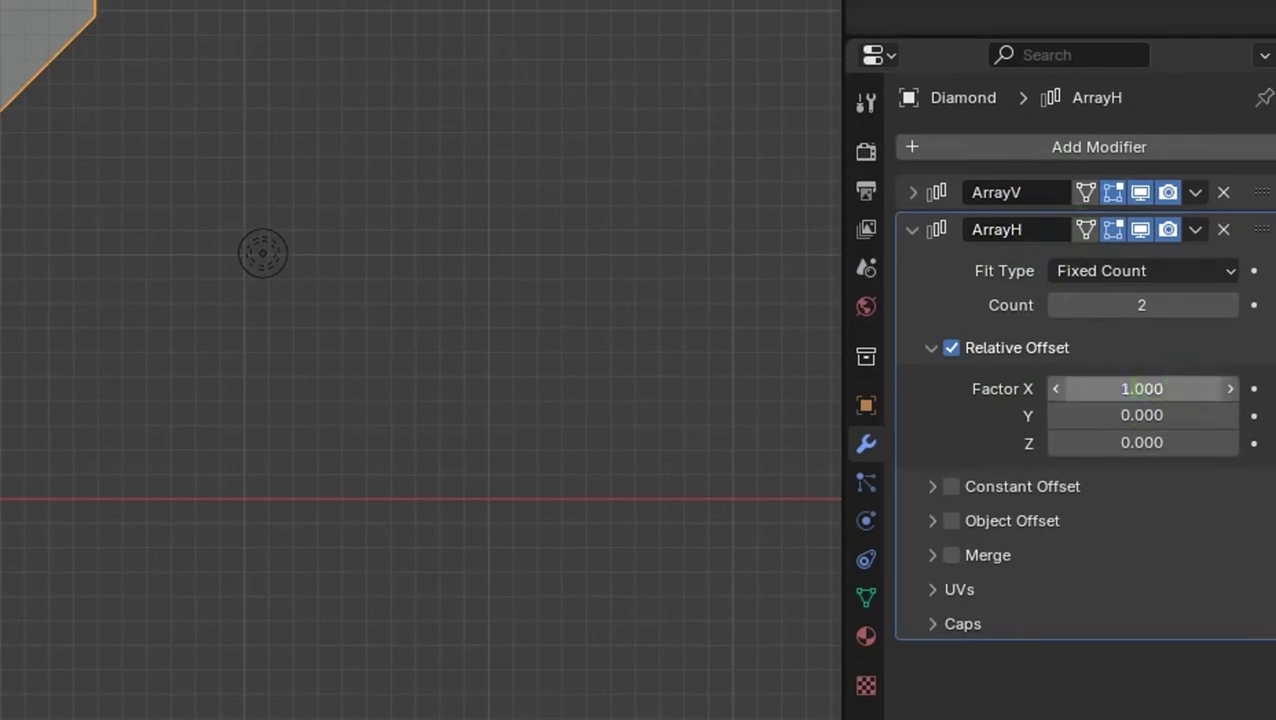
text(0.412)
key(Return)
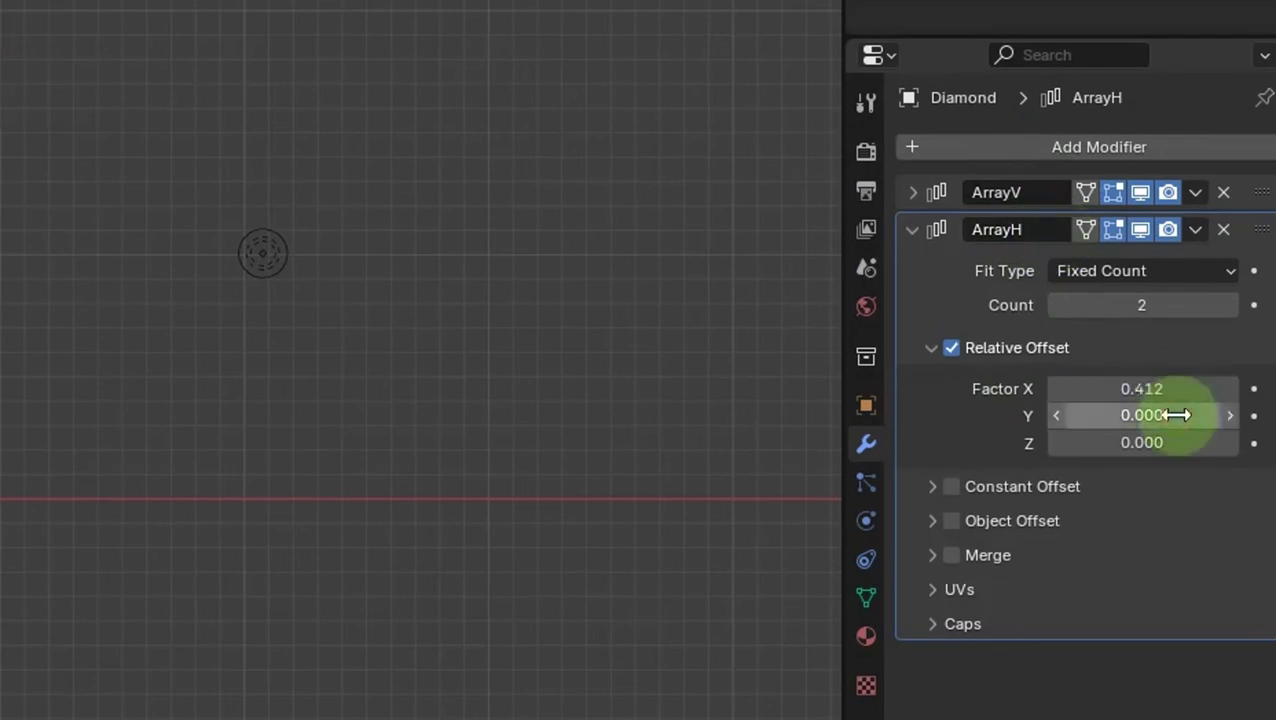
click(1218, 438)
text(-0.412)
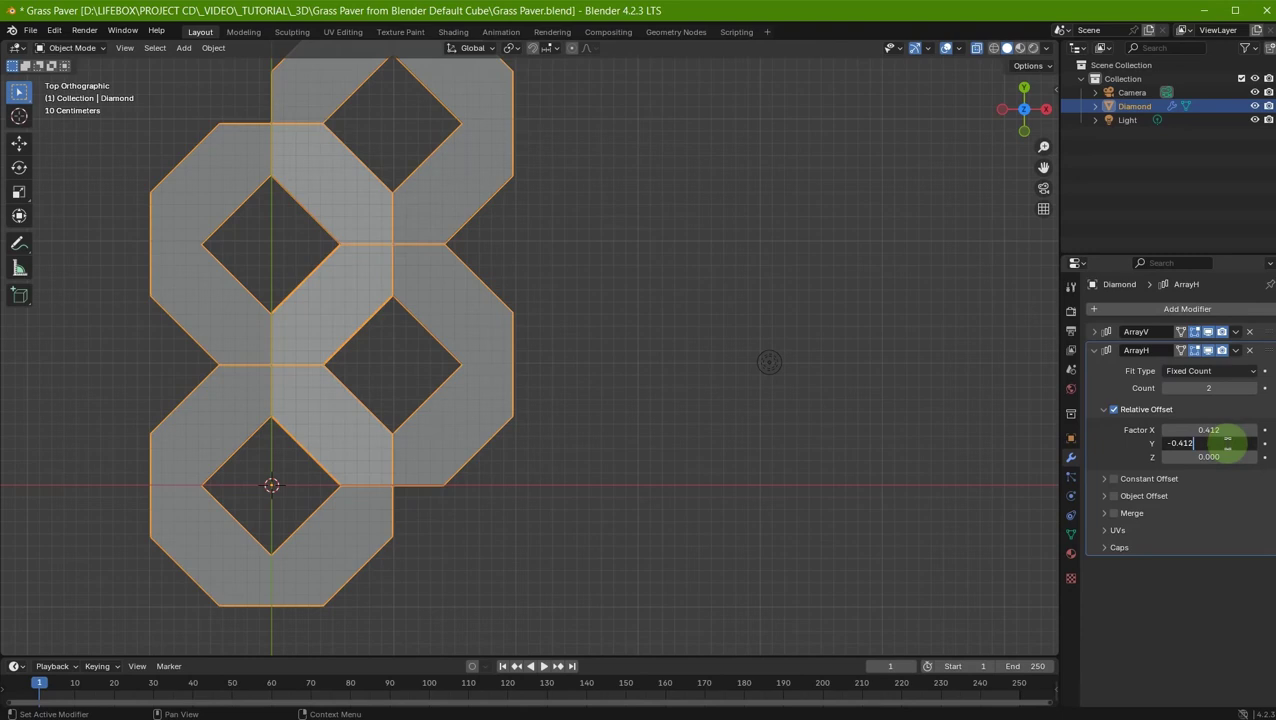
key(Return)
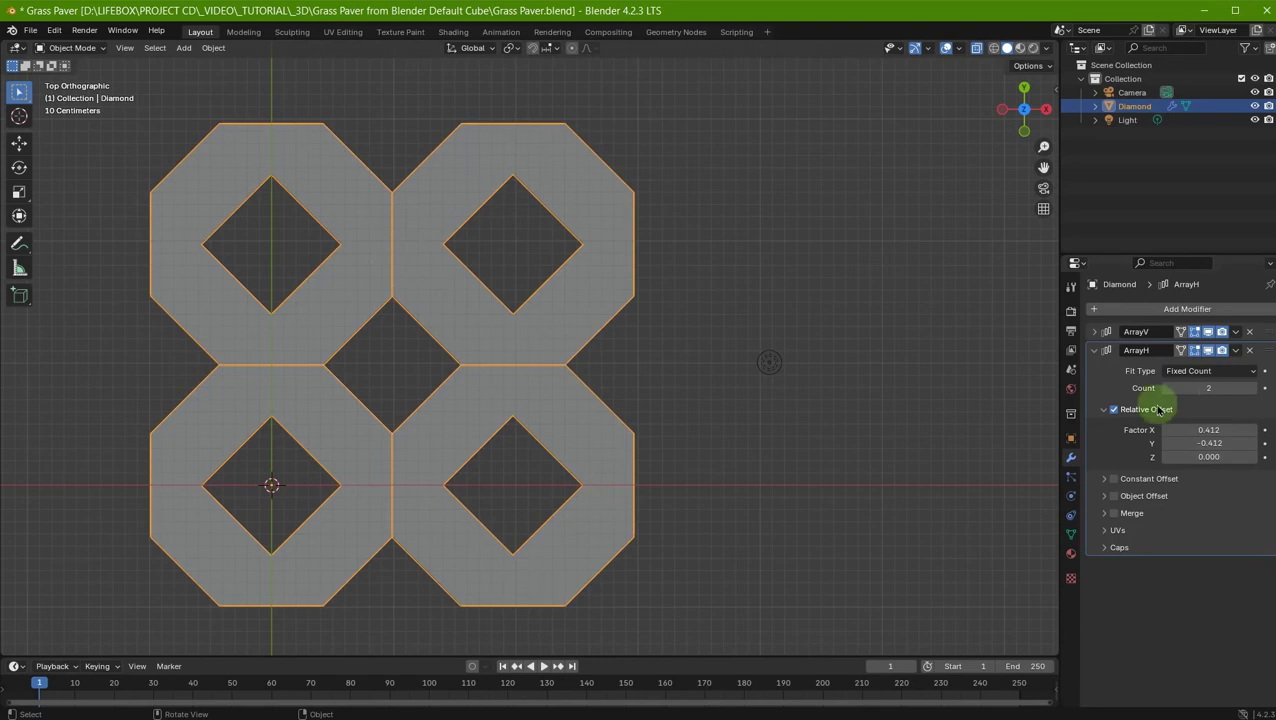
click(1253, 389)
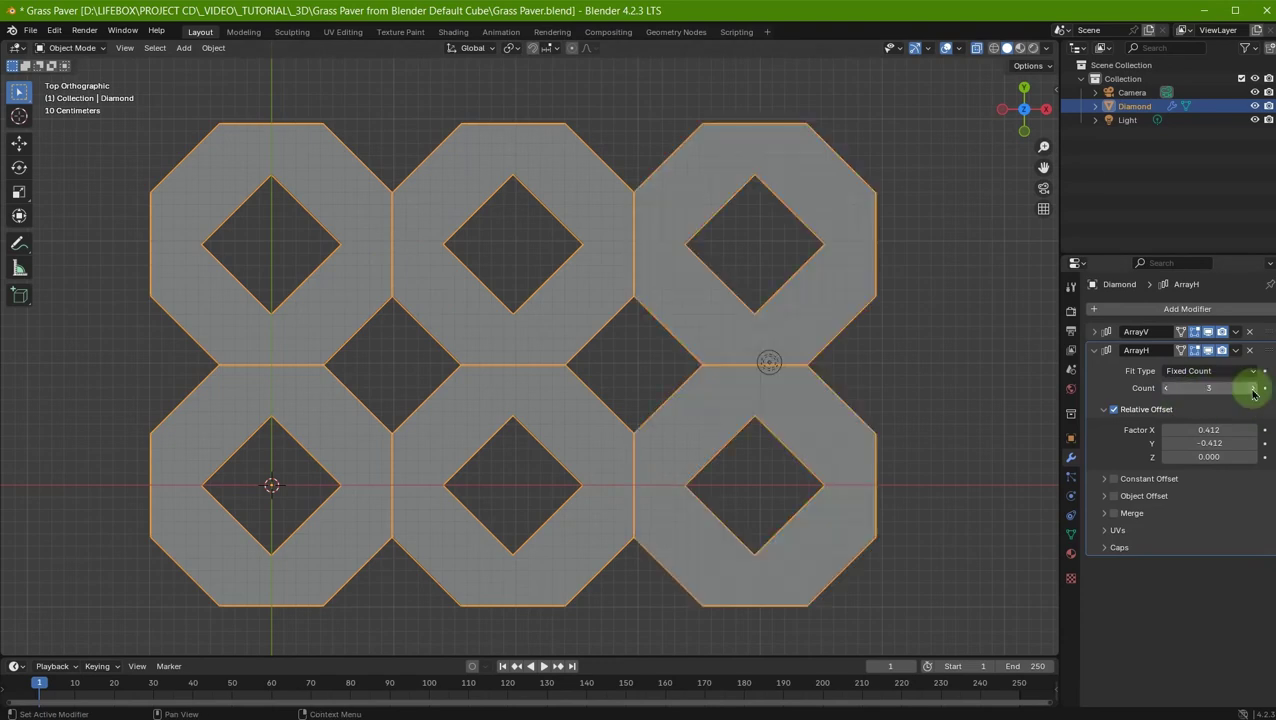
mouse_move(1024, 110)
mouse_down()
mouse_move(990, 140)
mouse_move(1002, 182)
mouse_up()
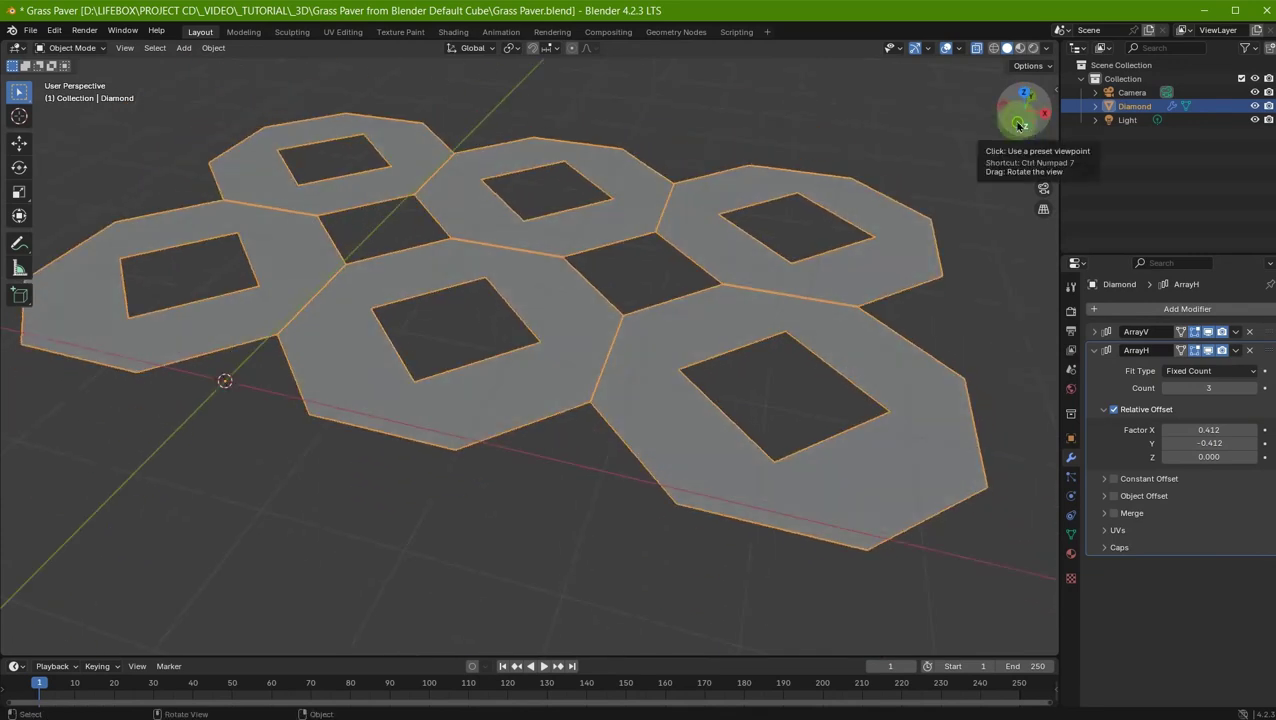
- Switch Diamond back to Edit Mode with the Select Box tool and recentre the view
click(90, 52)
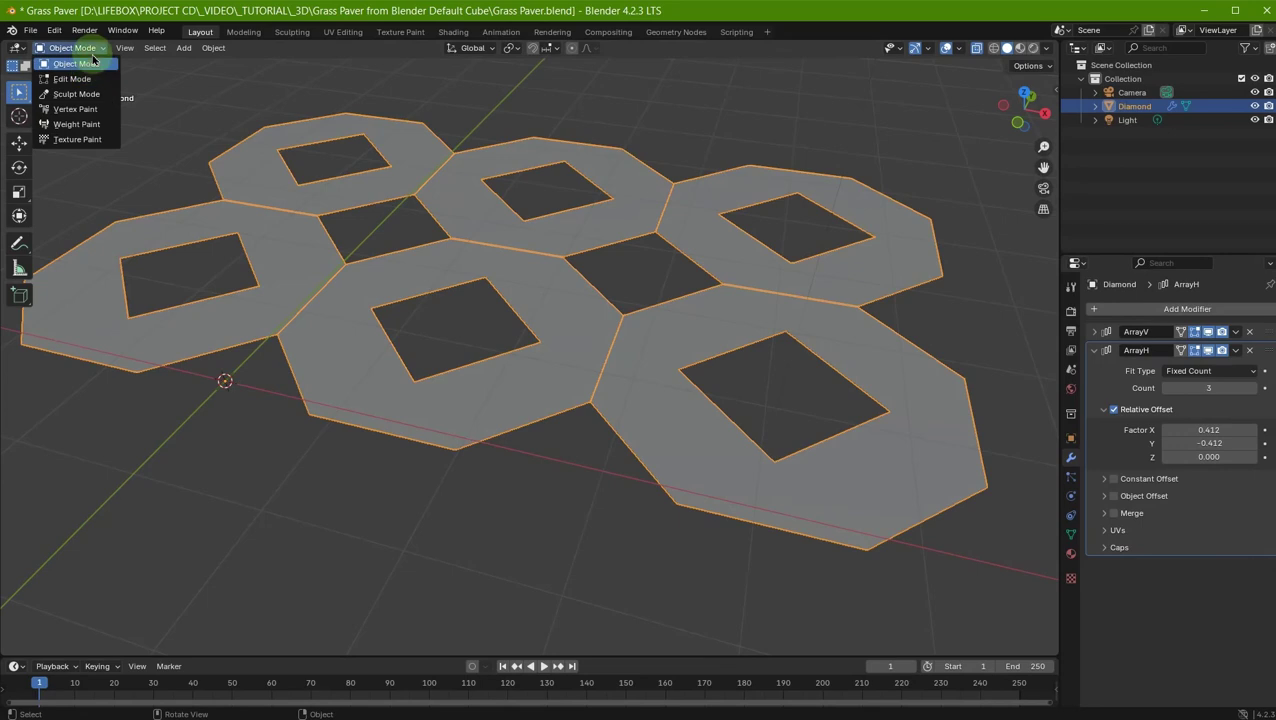
click(90, 78)
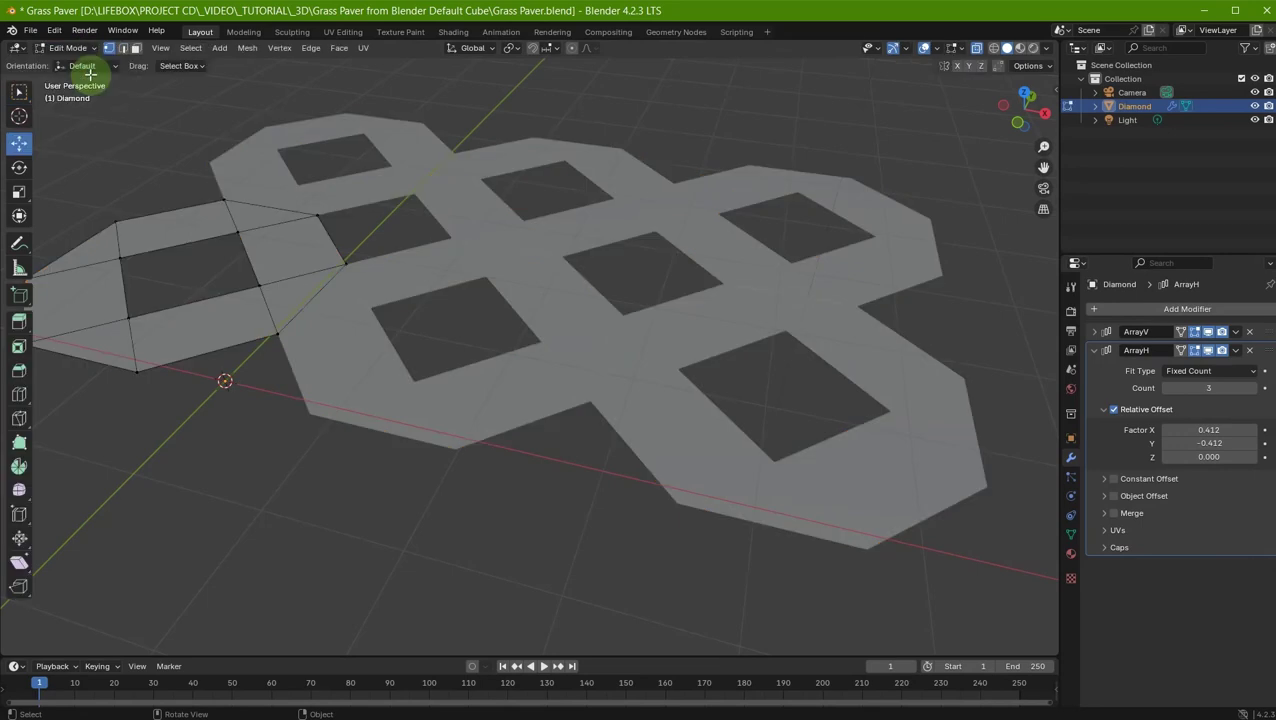
key(w)
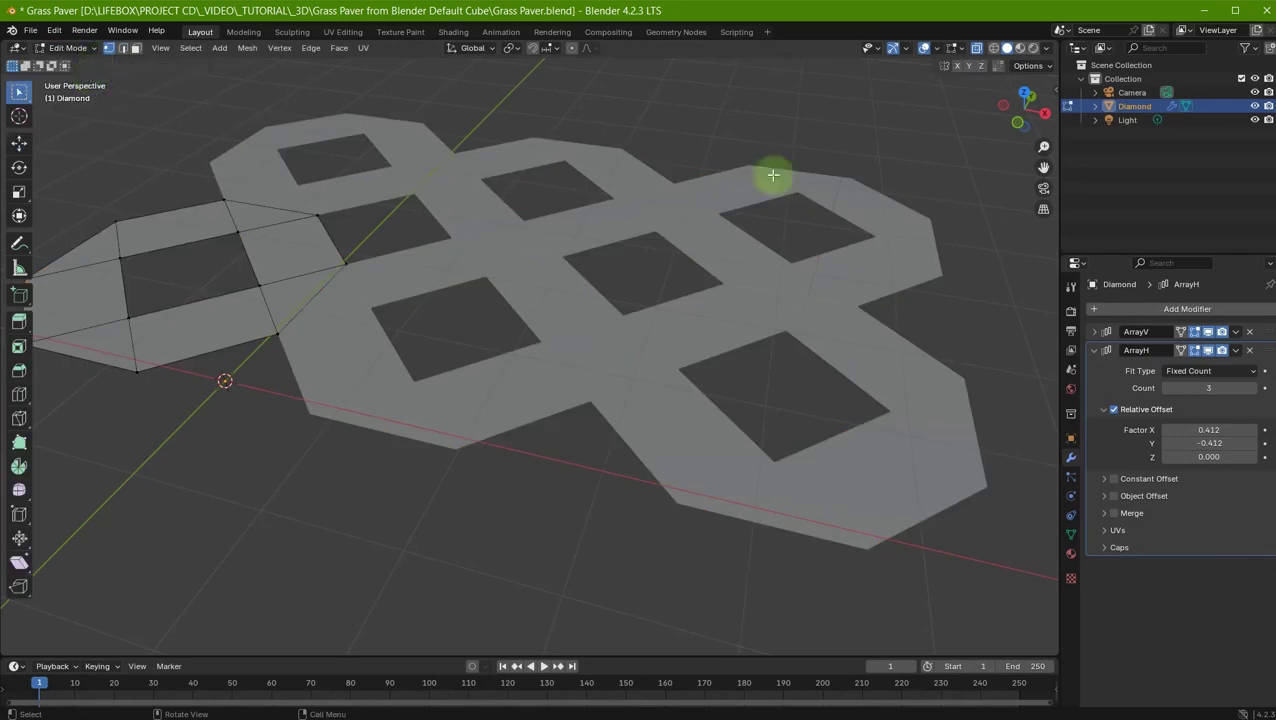
mouse_move(1043, 167)
mouse_down()
mouse_move(1093, 158)
mouse_move(1043, 162)
mouse_up()
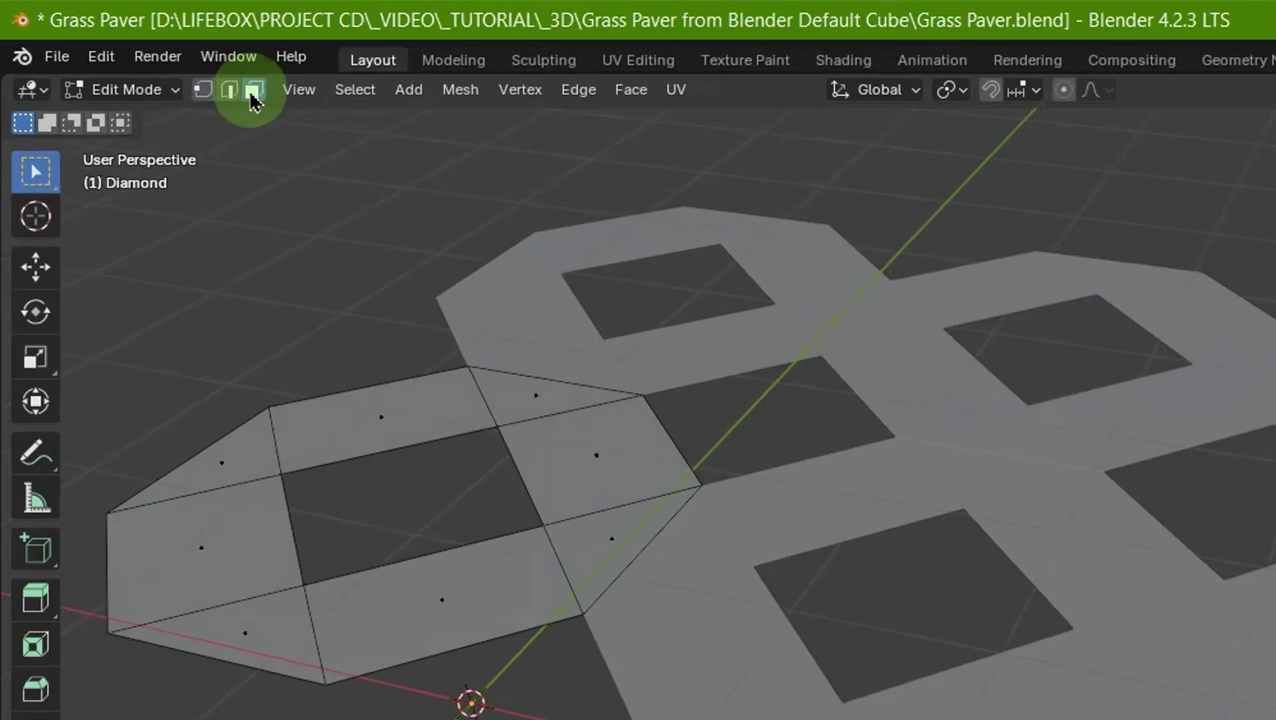
- Select all Diamond faces, extrude them about 1 m into thick slabs, and turn X-ray off
click(358, 95)
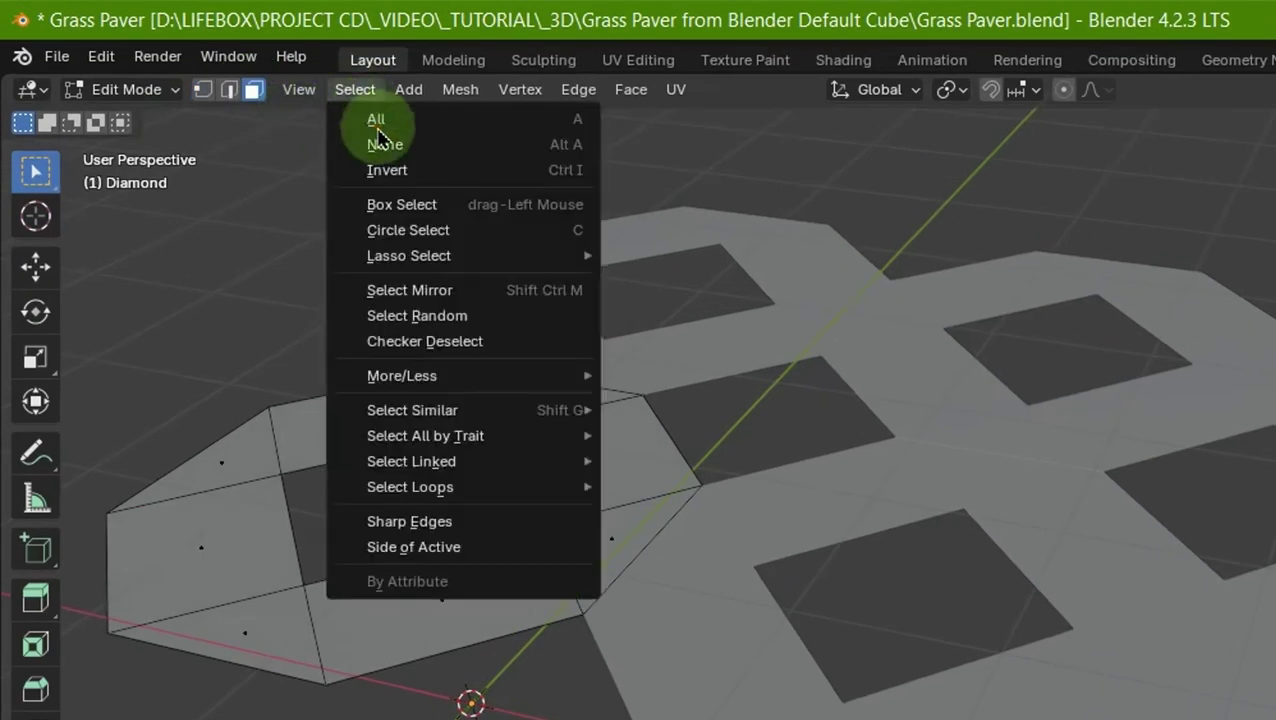
click(377, 122)
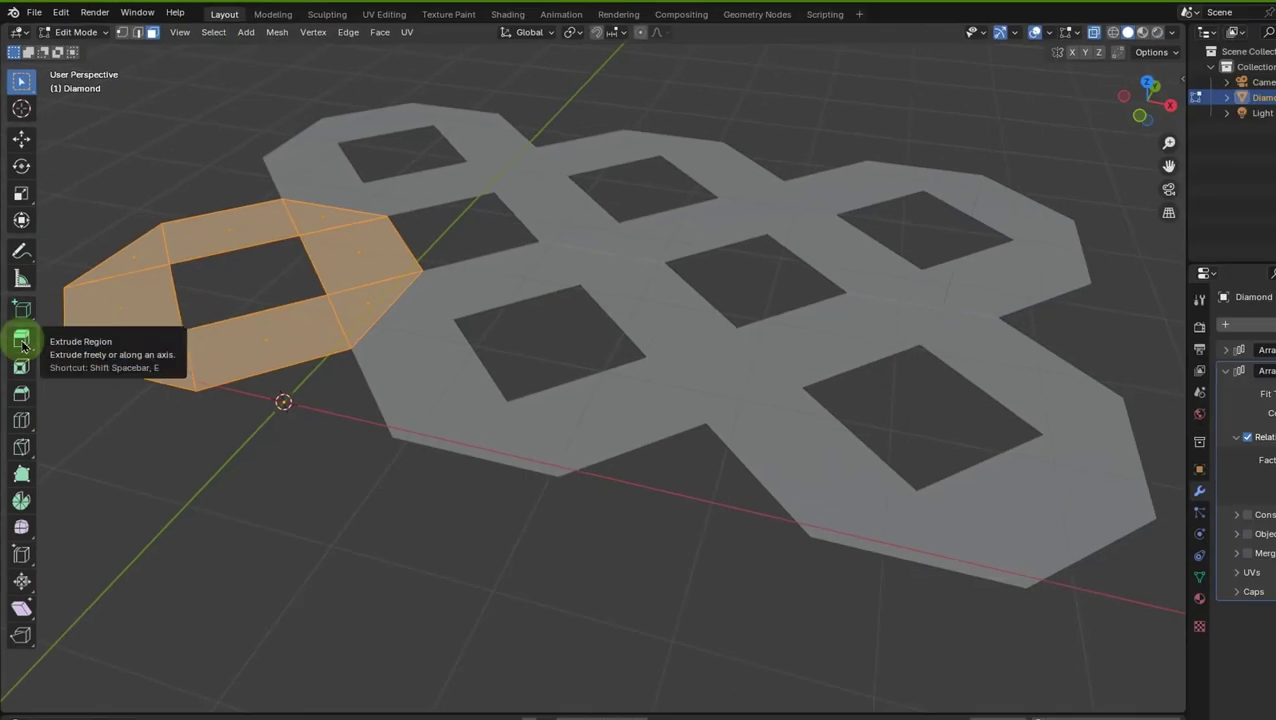
click(22, 342)
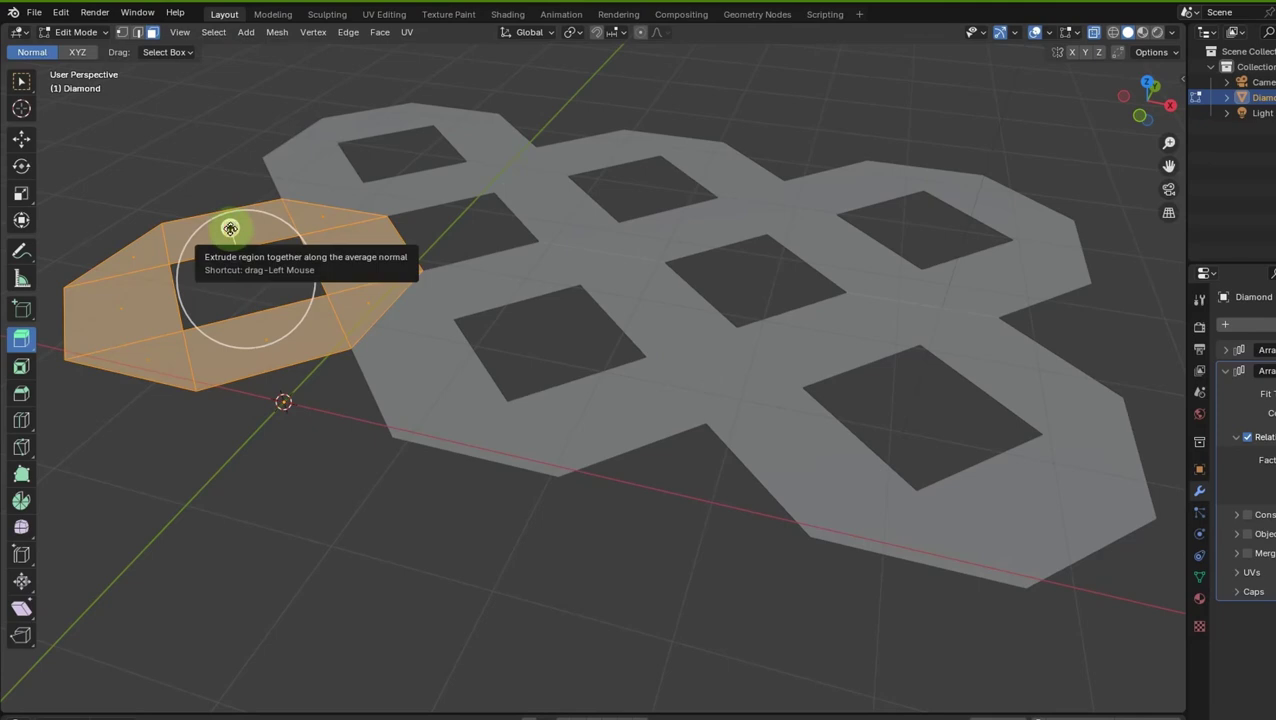
drag(230, 228, 291, 371)
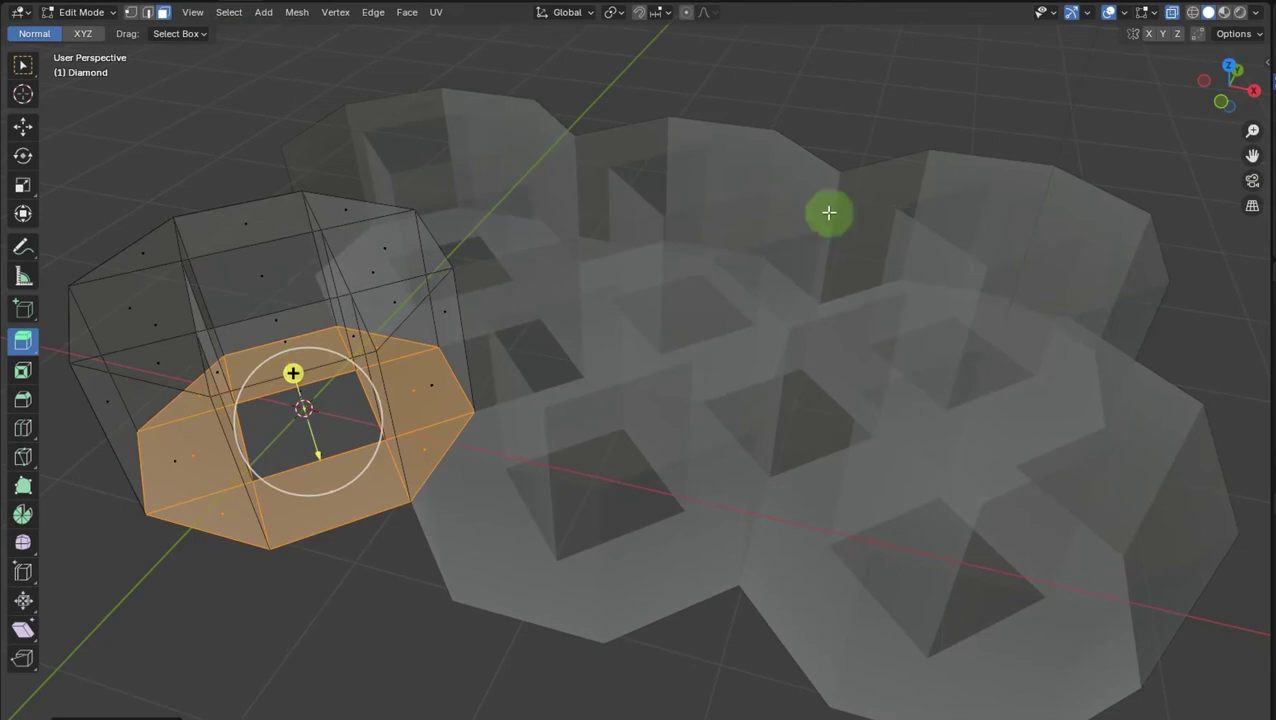
click(1176, 16)
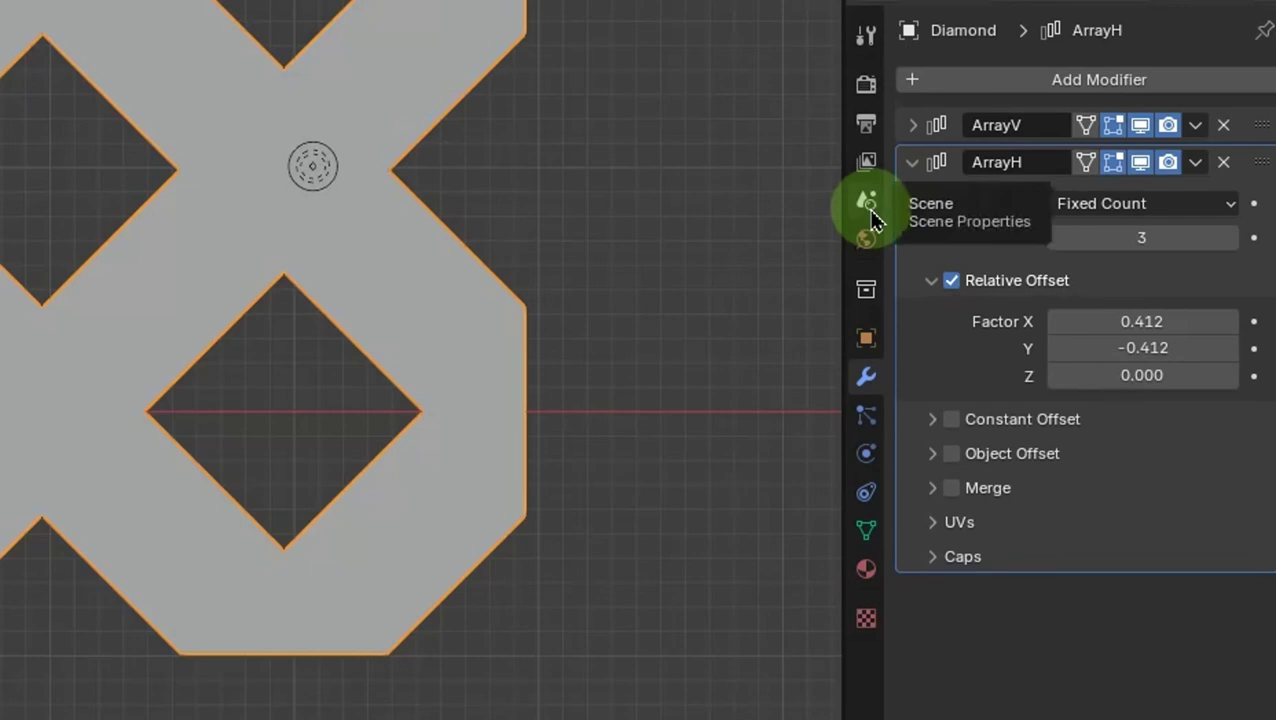
- Change the scene's Length unit from Meters to Centimeters under Scene Properties > Units
click(868, 205)
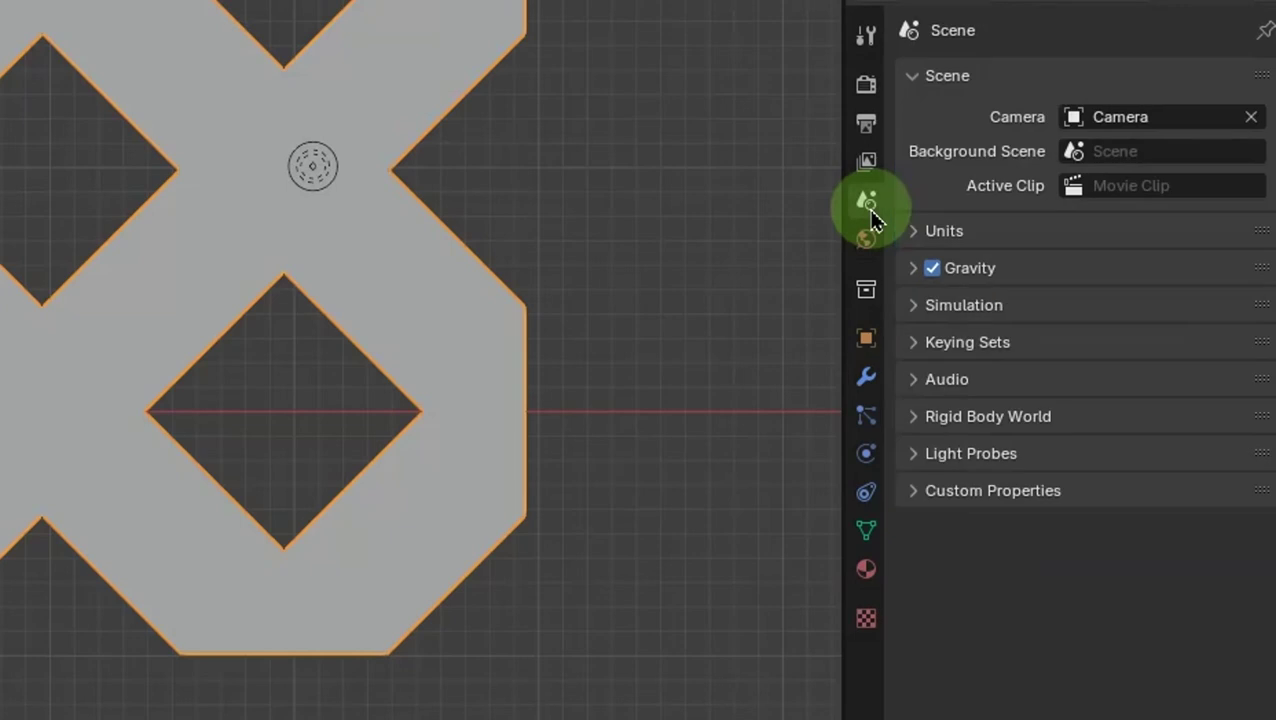
click(916, 240)
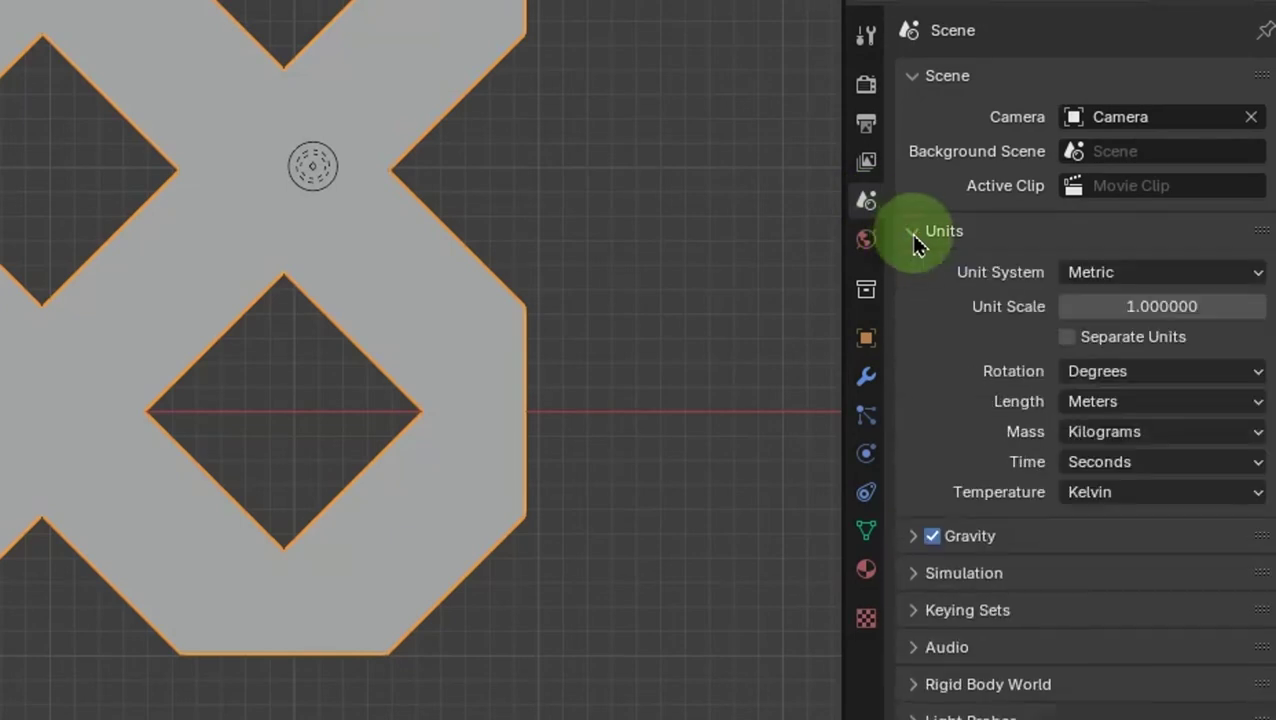
click(1256, 403)
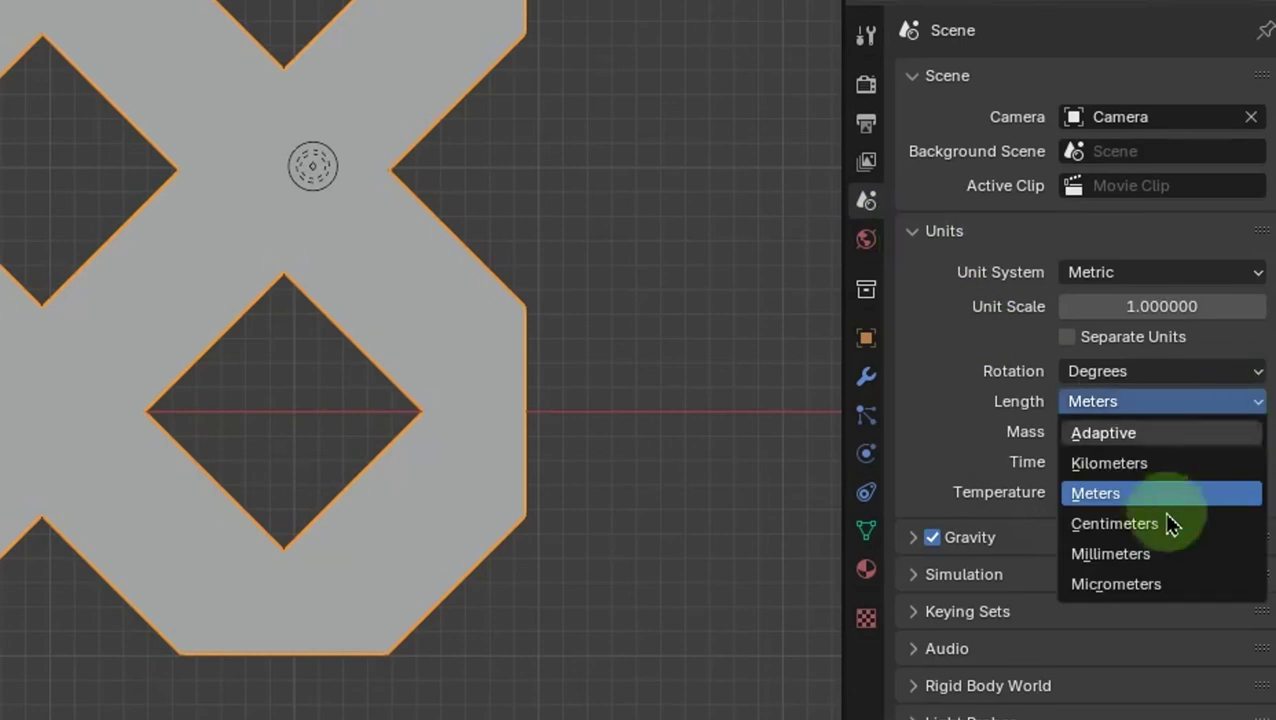
click(1157, 528)
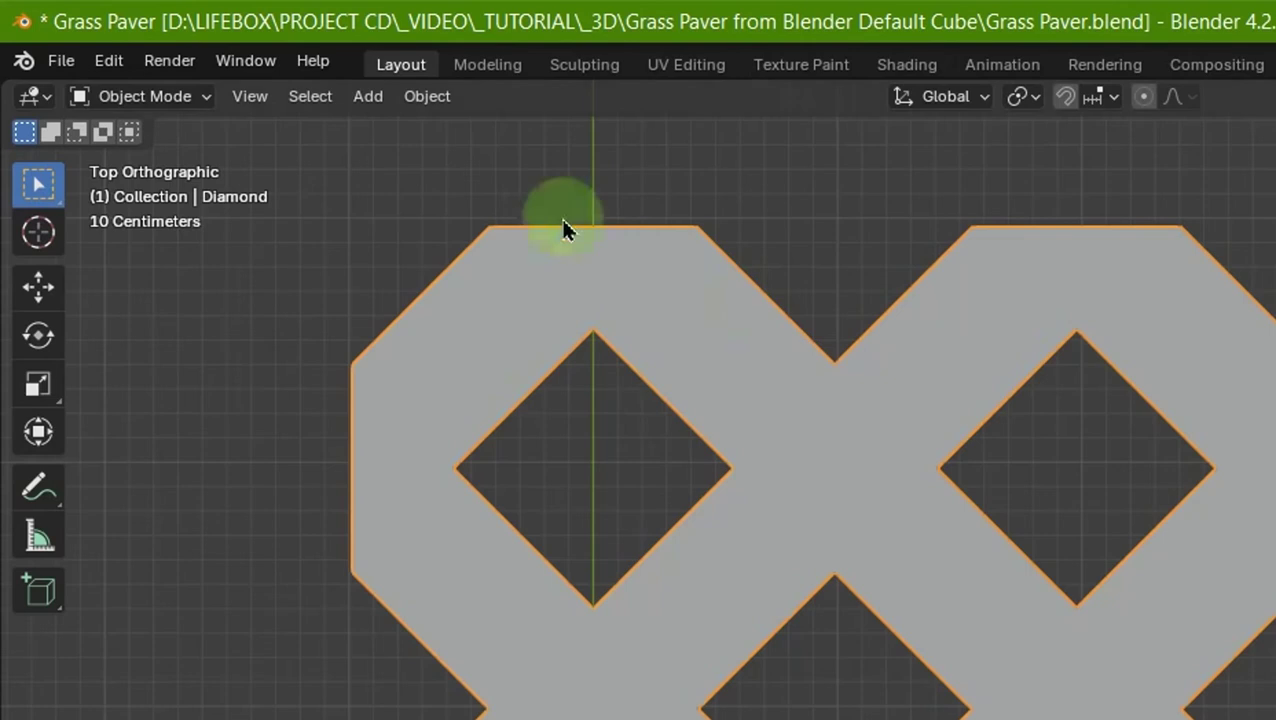
- Add a Plane mesh over the lower-left paver and switch it into Edit Mode
click(370, 104)
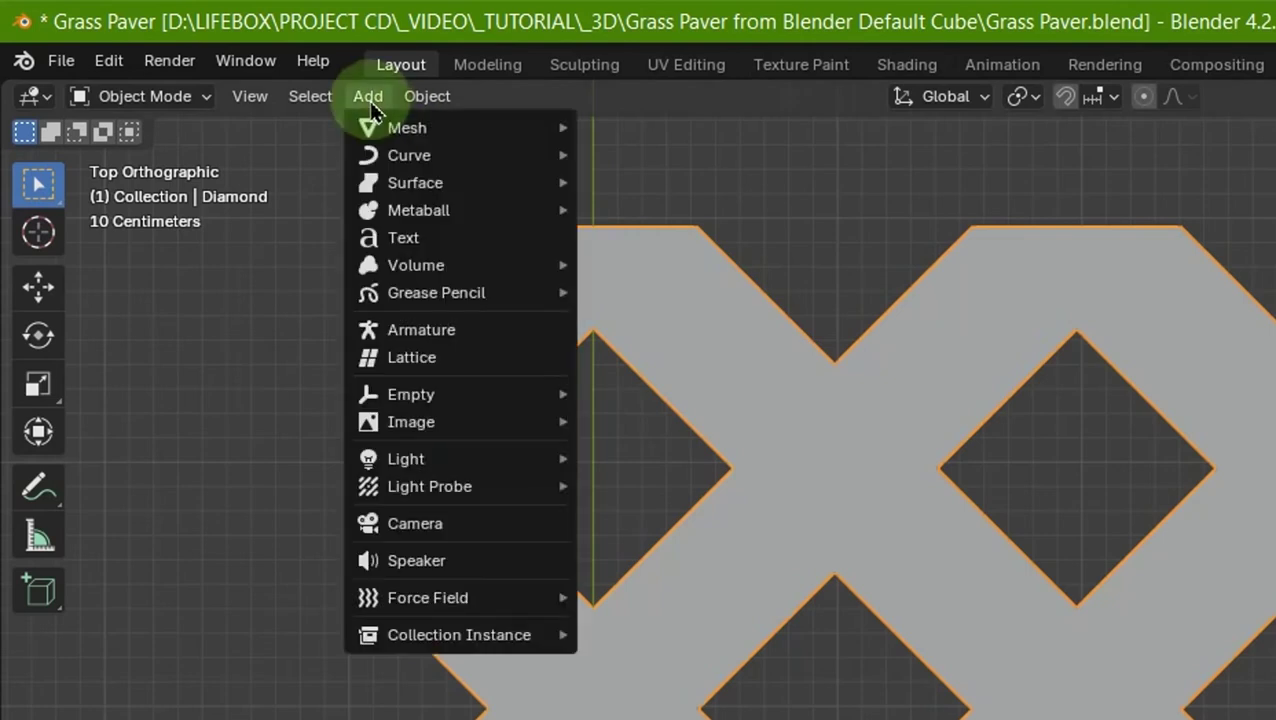
mouse_move(244, 31)
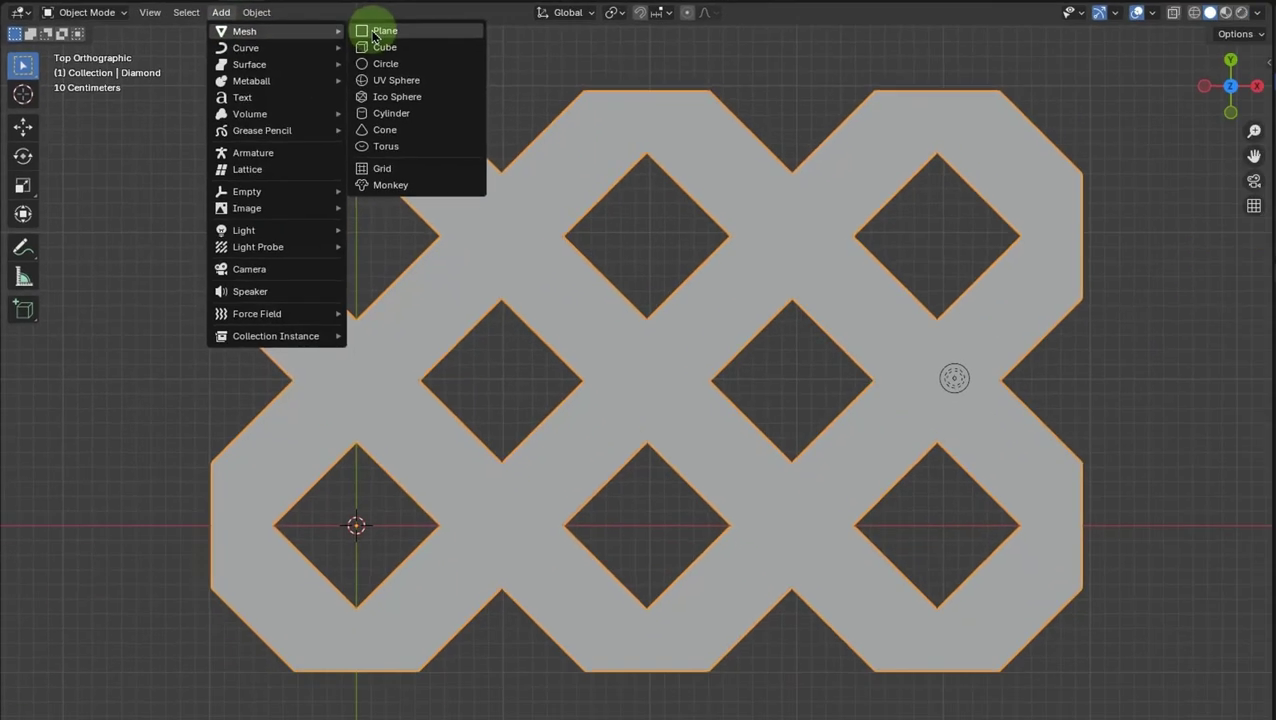
click(375, 33)
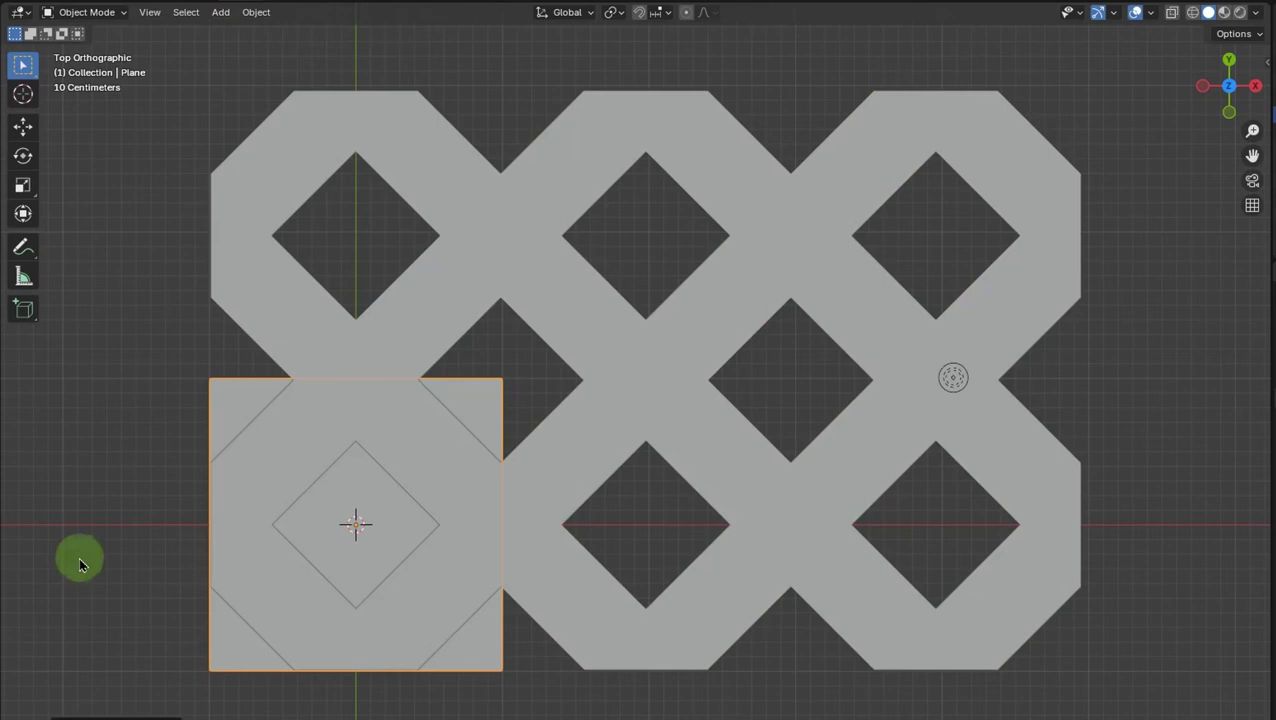
click(118, 12)
click(113, 48)
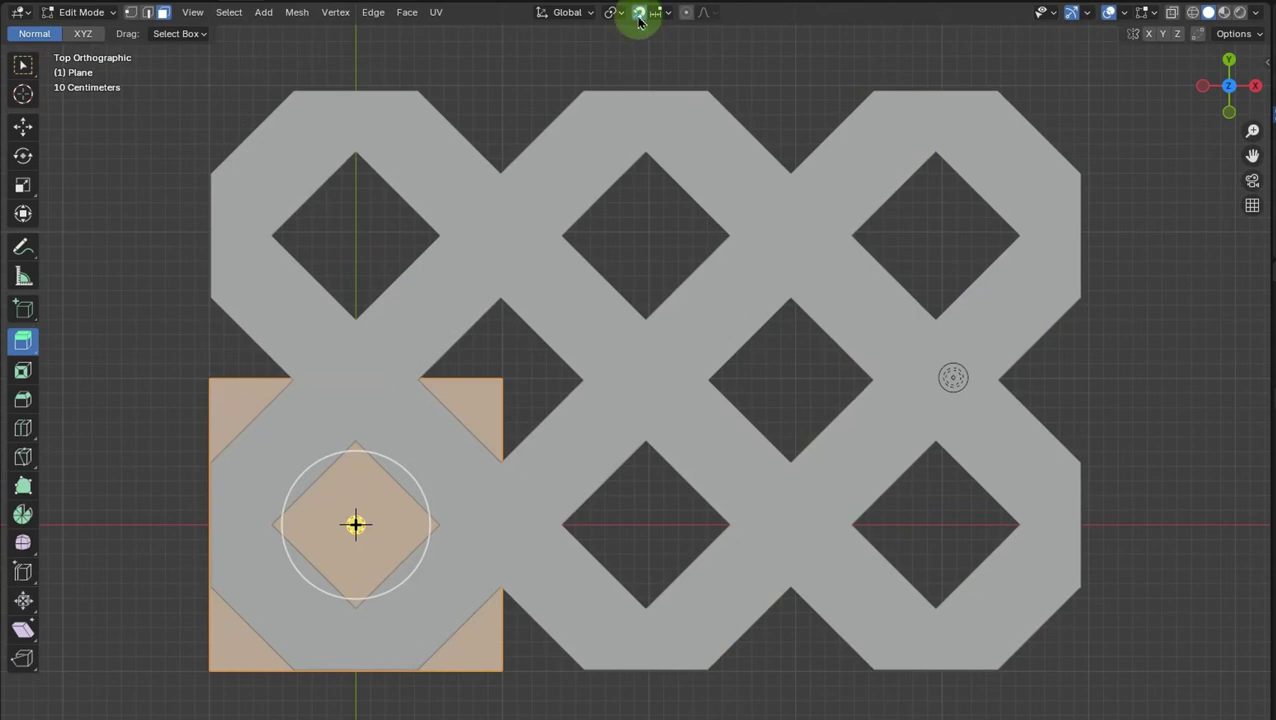
- In Edge select mode, move the Plane's right edge about 390 cm along X
shift+click(148, 13)
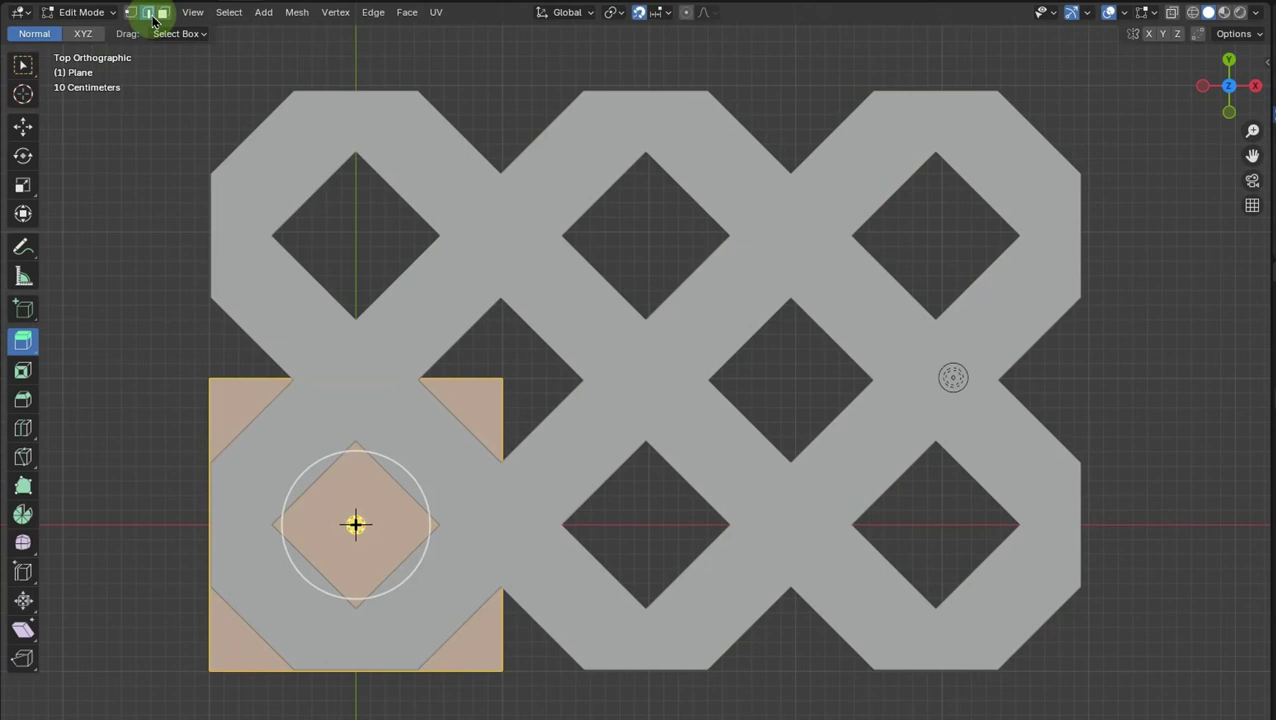
click(25, 139)
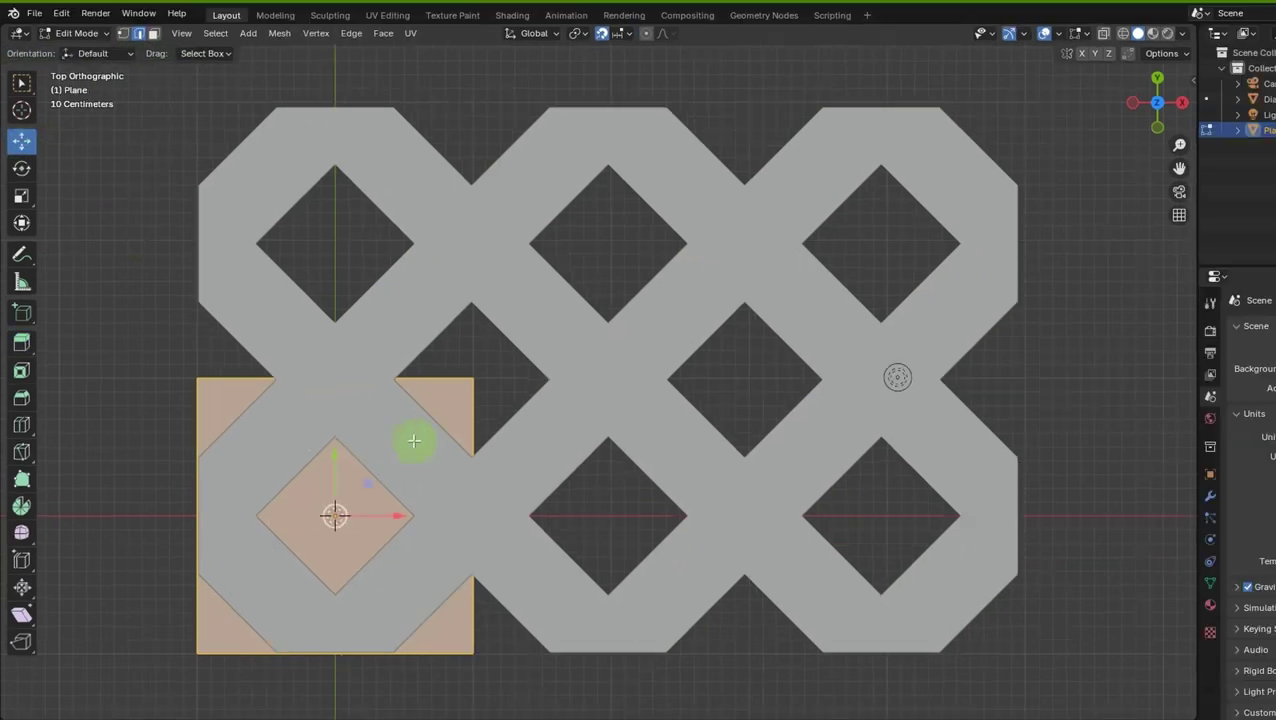
click(472, 427)
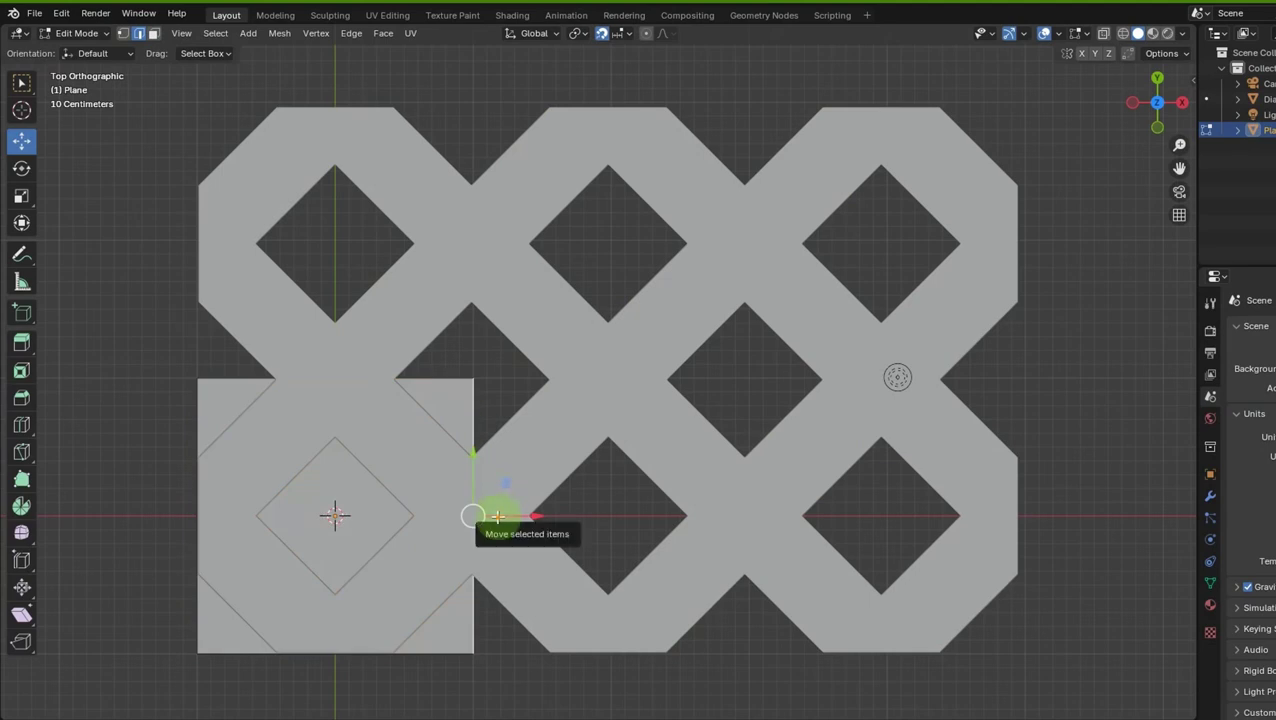
drag(540, 516, 1027, 551)
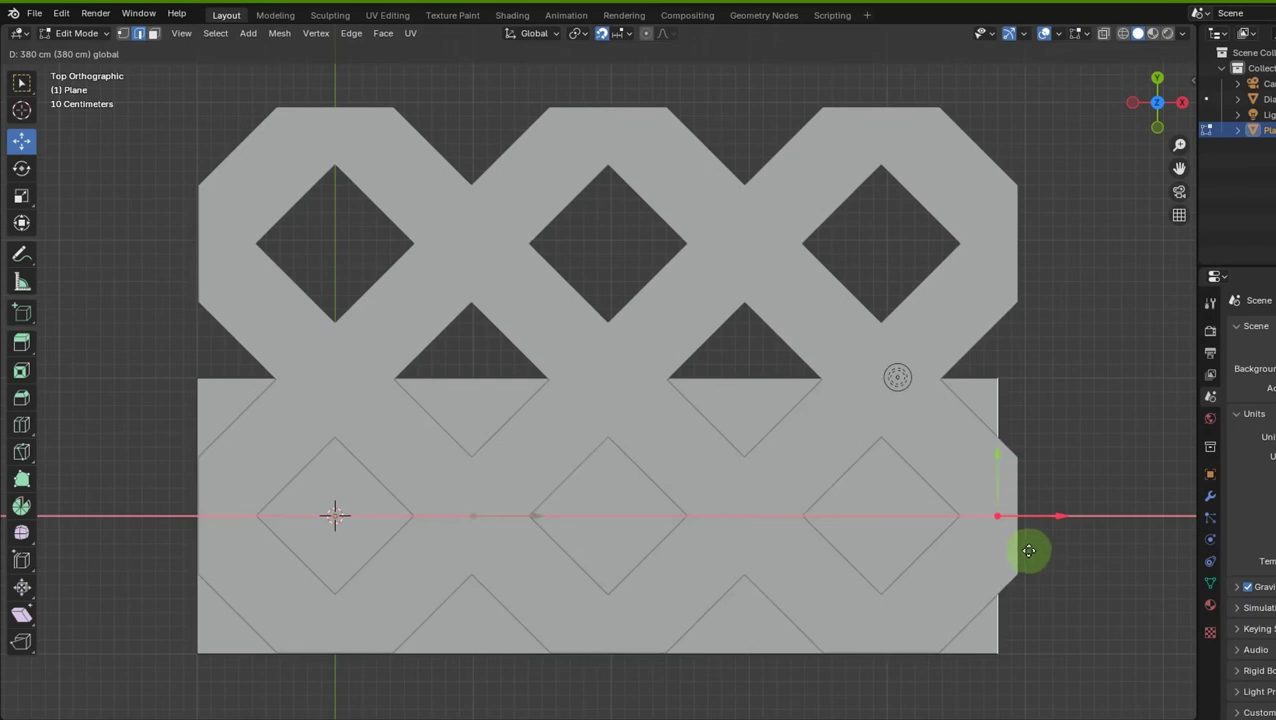
drag(1035, 550, 1040, 550)
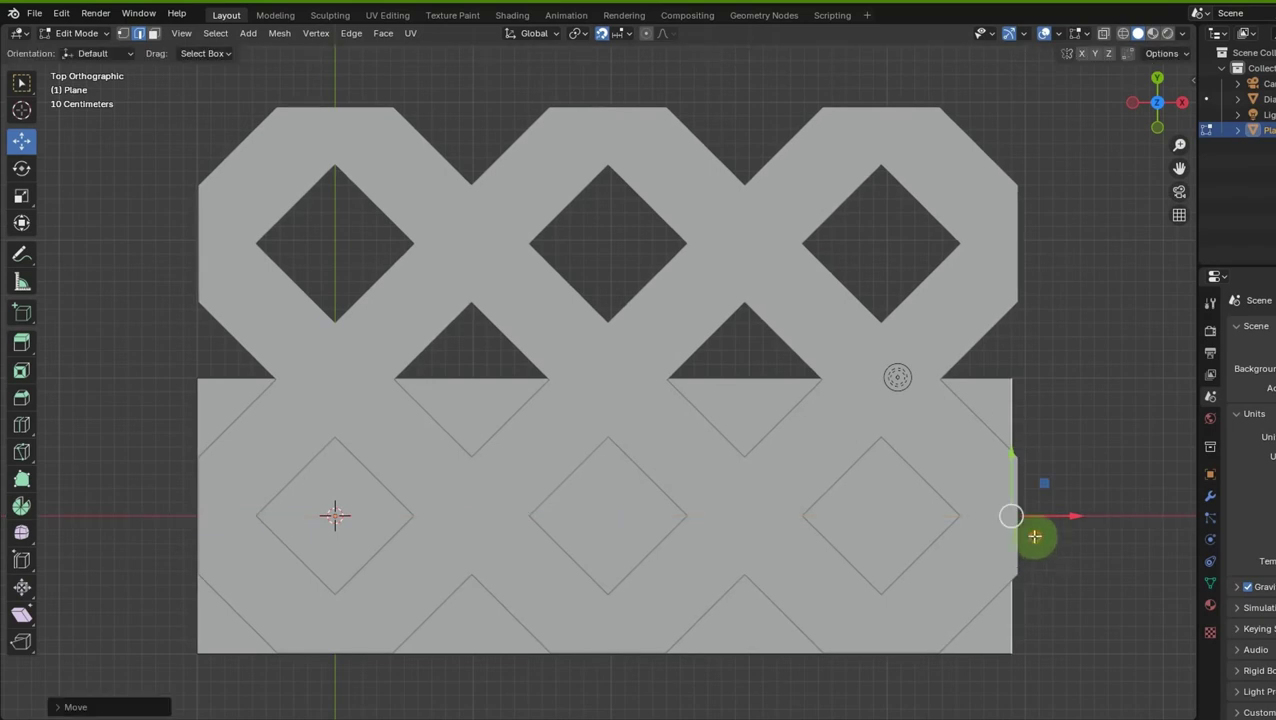
- Enable edge snapping, snap the right edge onto the paver, and raise the top edge
click(631, 37)
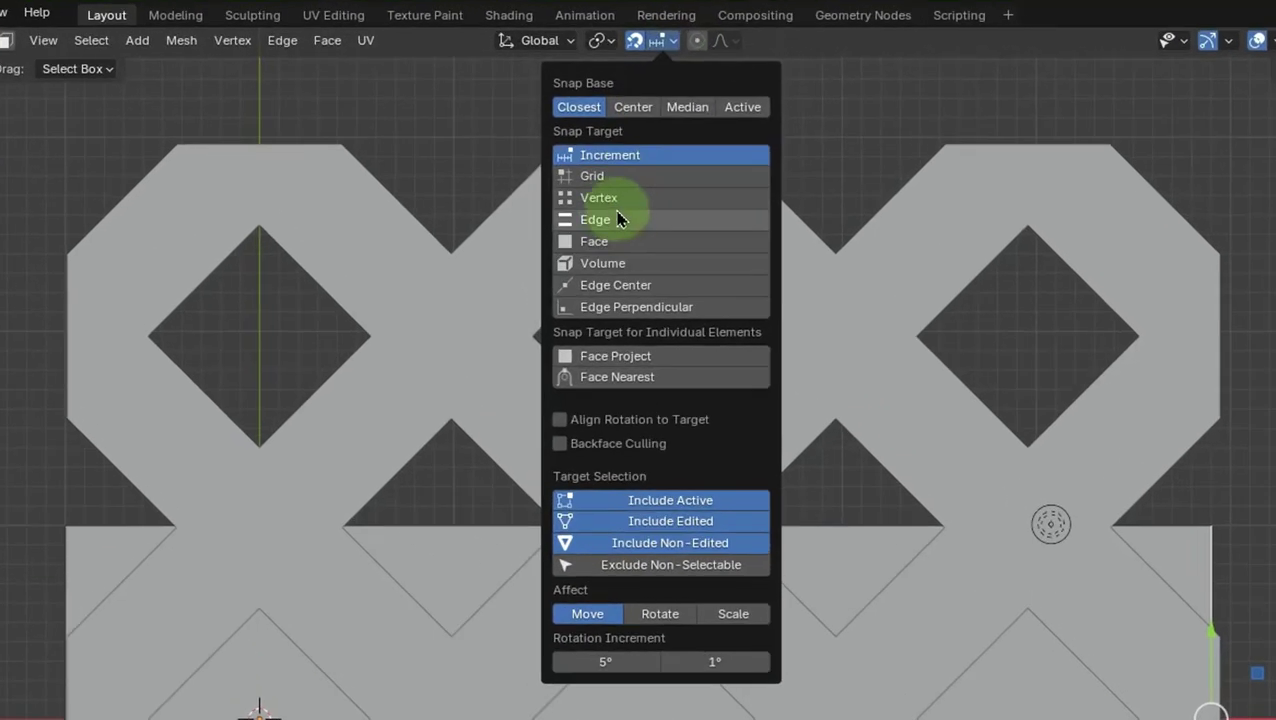
click(618, 220)
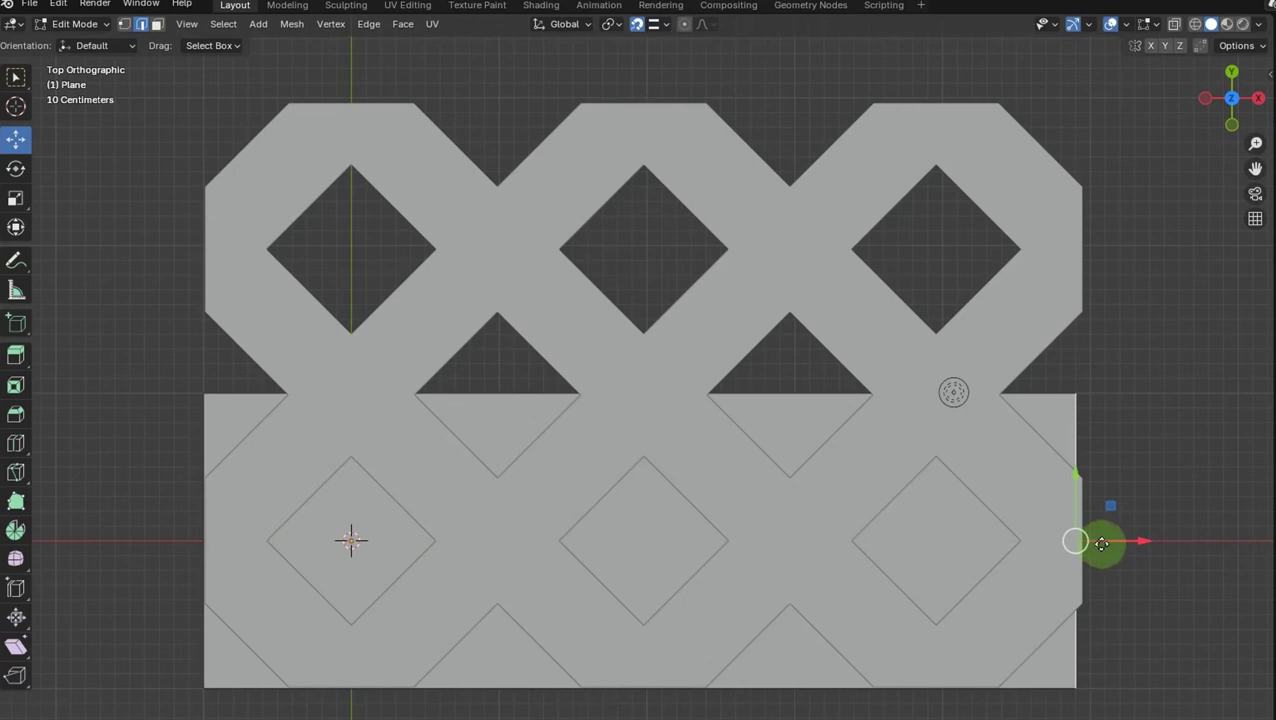
drag(1101, 543, 1102, 543)
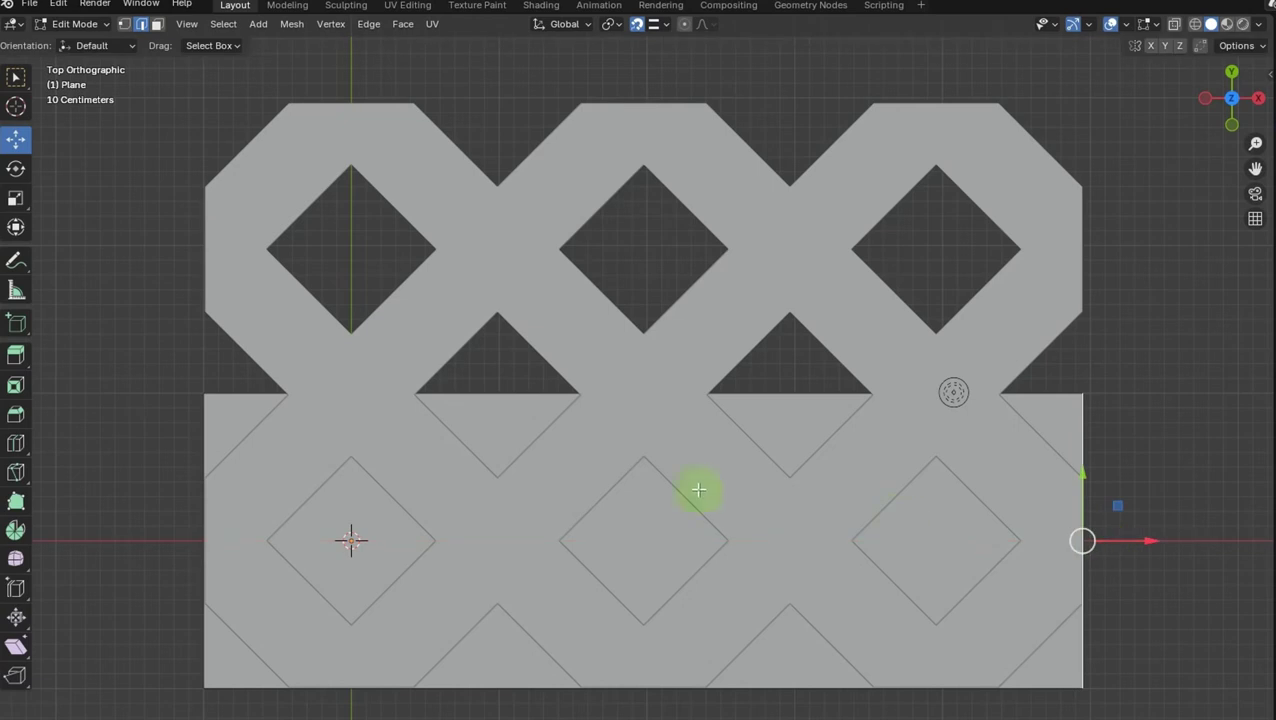
alt+click(502, 398)
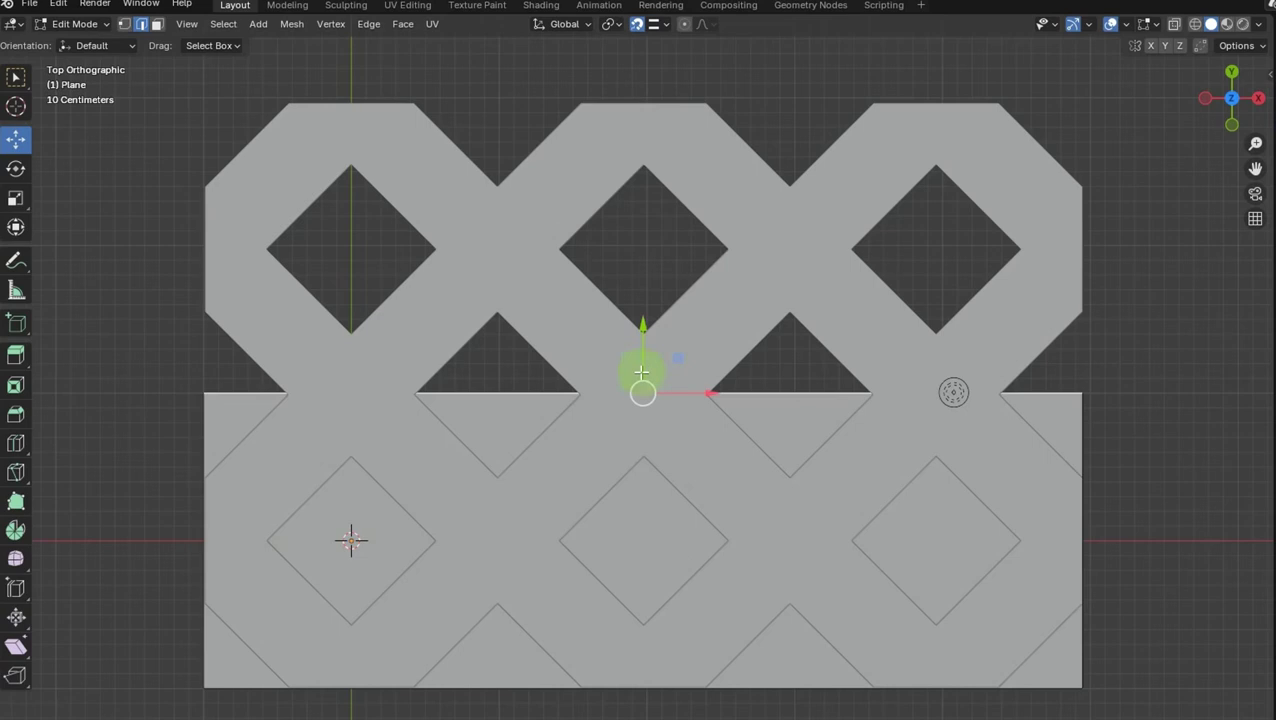
drag(643, 335, 662, 115)
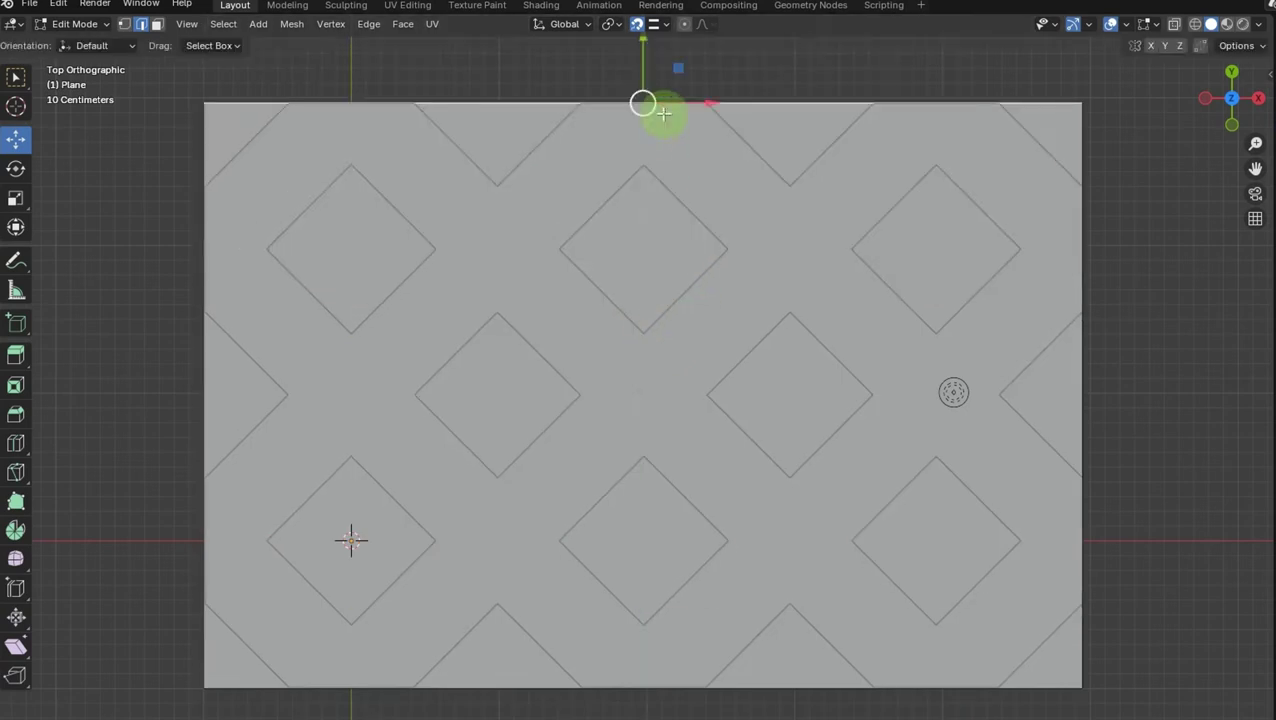
- Move the Plane's bottom edge down along Y and its left edge slightly further left
click(512, 688)
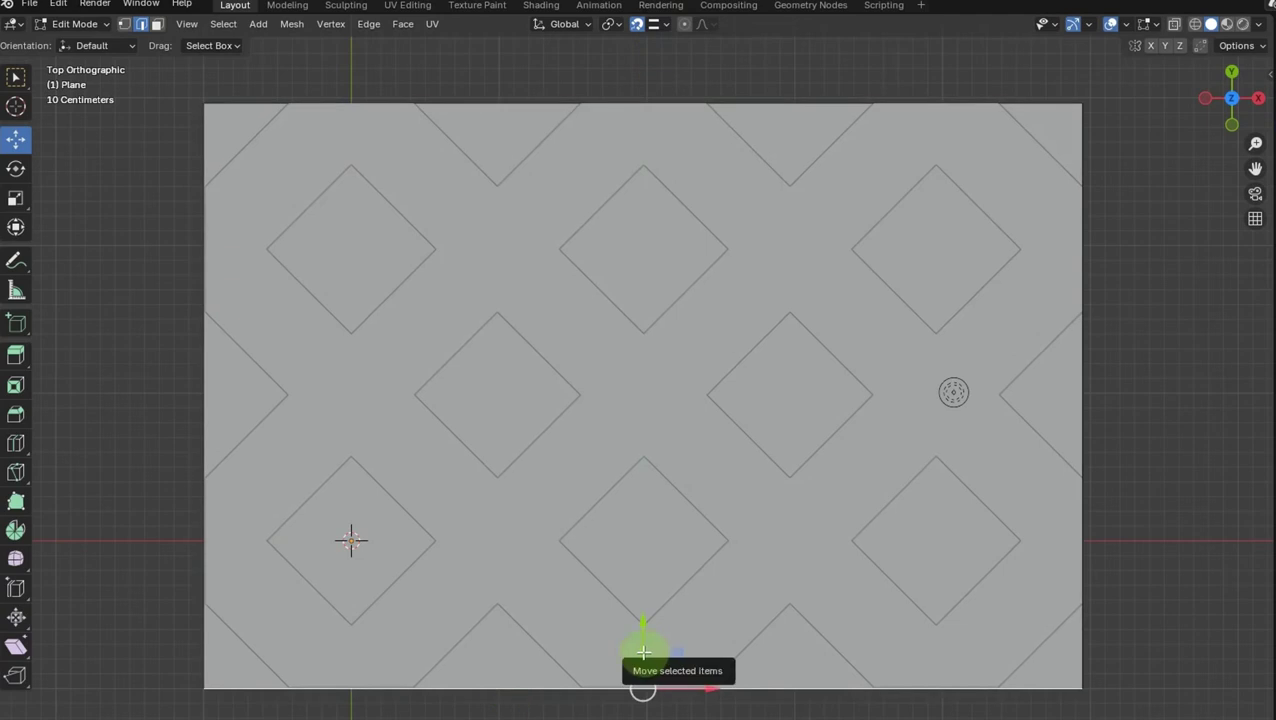
drag(643, 660, 642, 661)
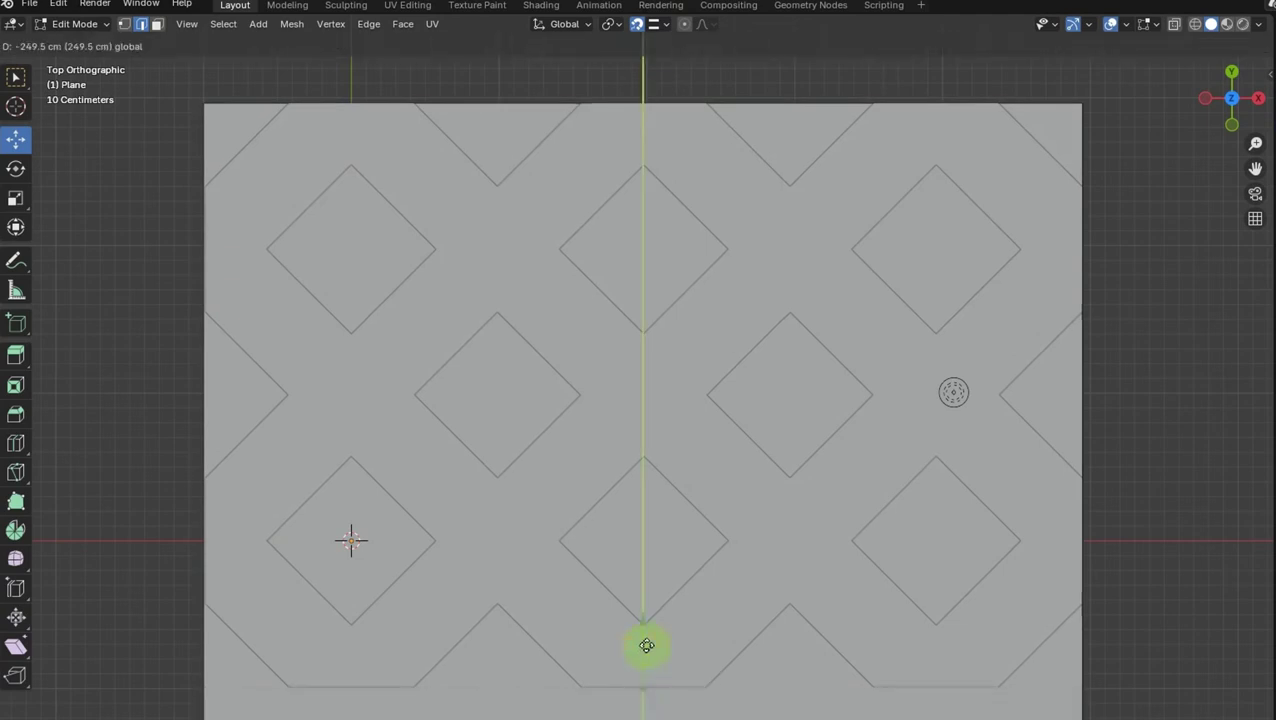
drag(628, 671, 634, 697)
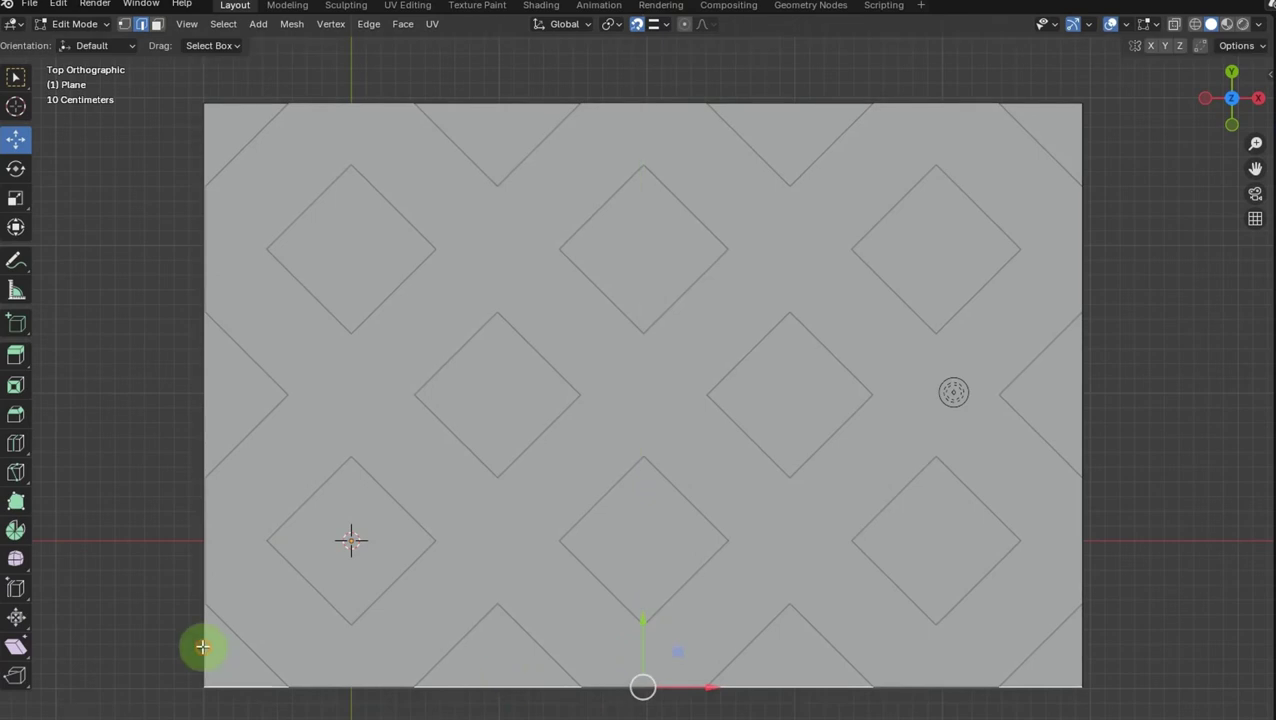
click(202, 647)
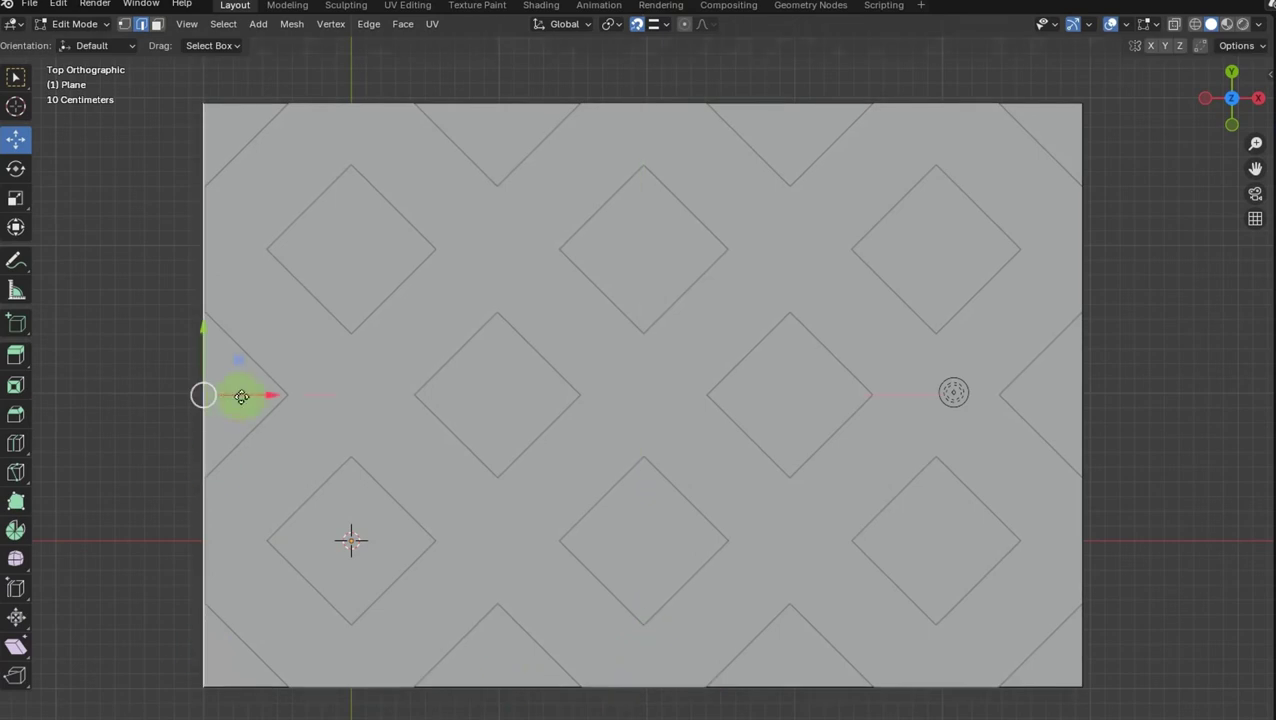
mouse_move(229, 395)
mouse_down()
mouse_move(253, 404)
mouse_move(229, 408)
mouse_up()
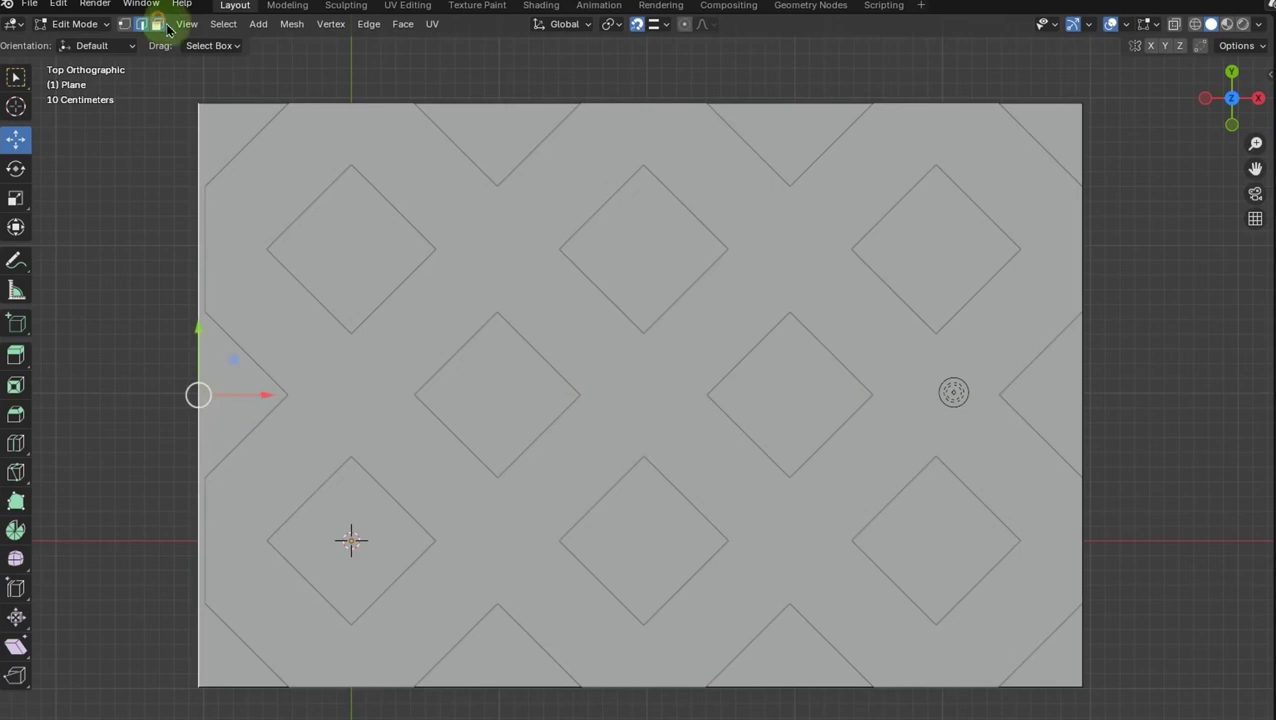
- Select all Plane faces and enable the Edge Length overlay, showing 598 cm by 395 cm
click(158, 24)
click(802, 143)
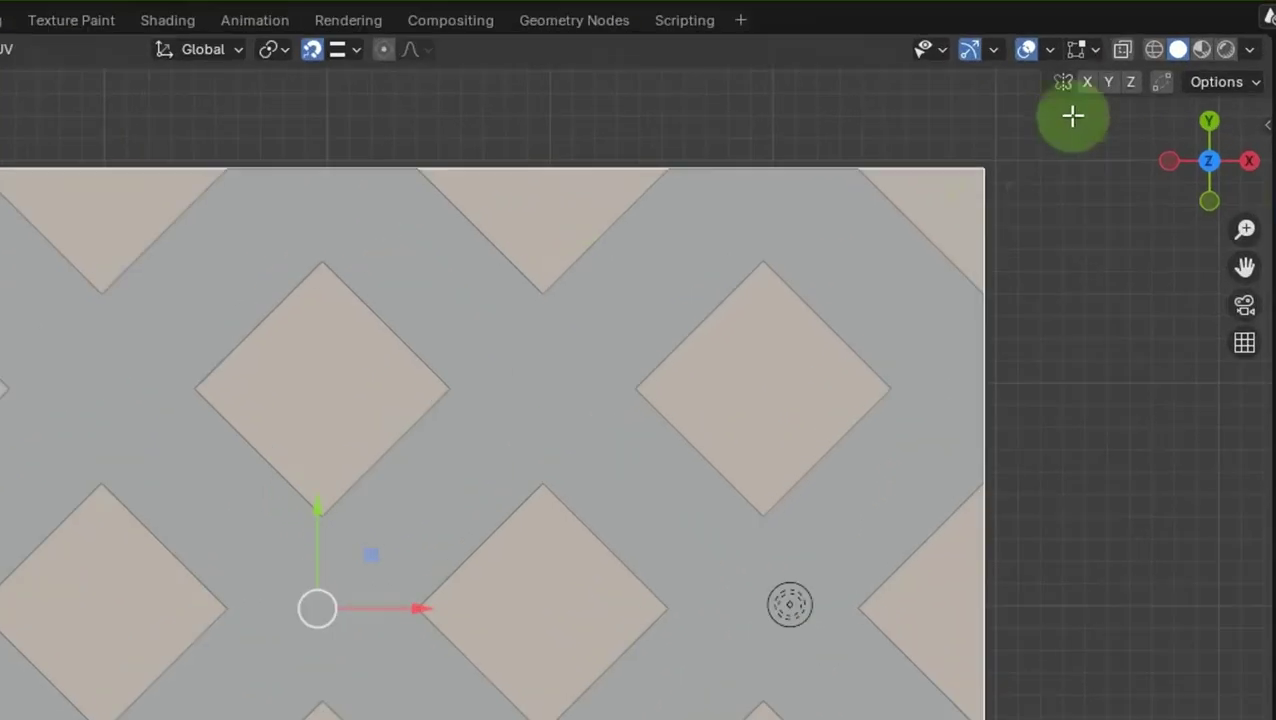
click(1155, 25)
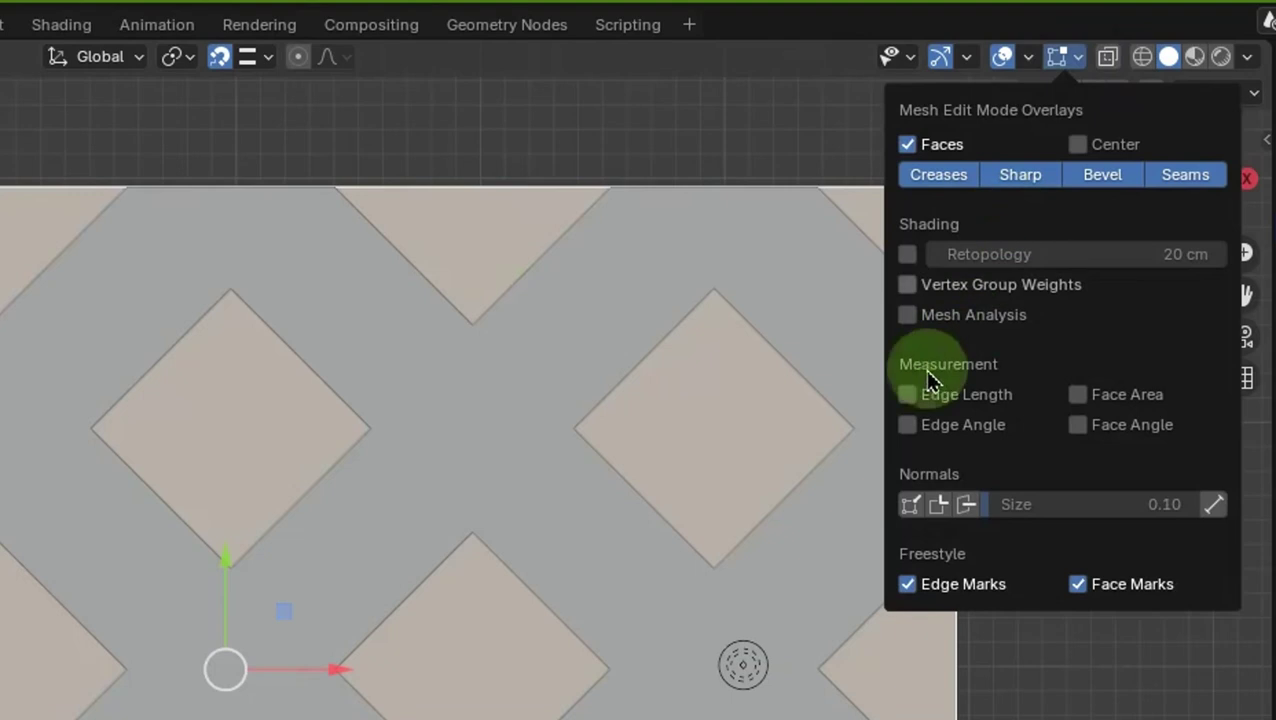
click(907, 396)
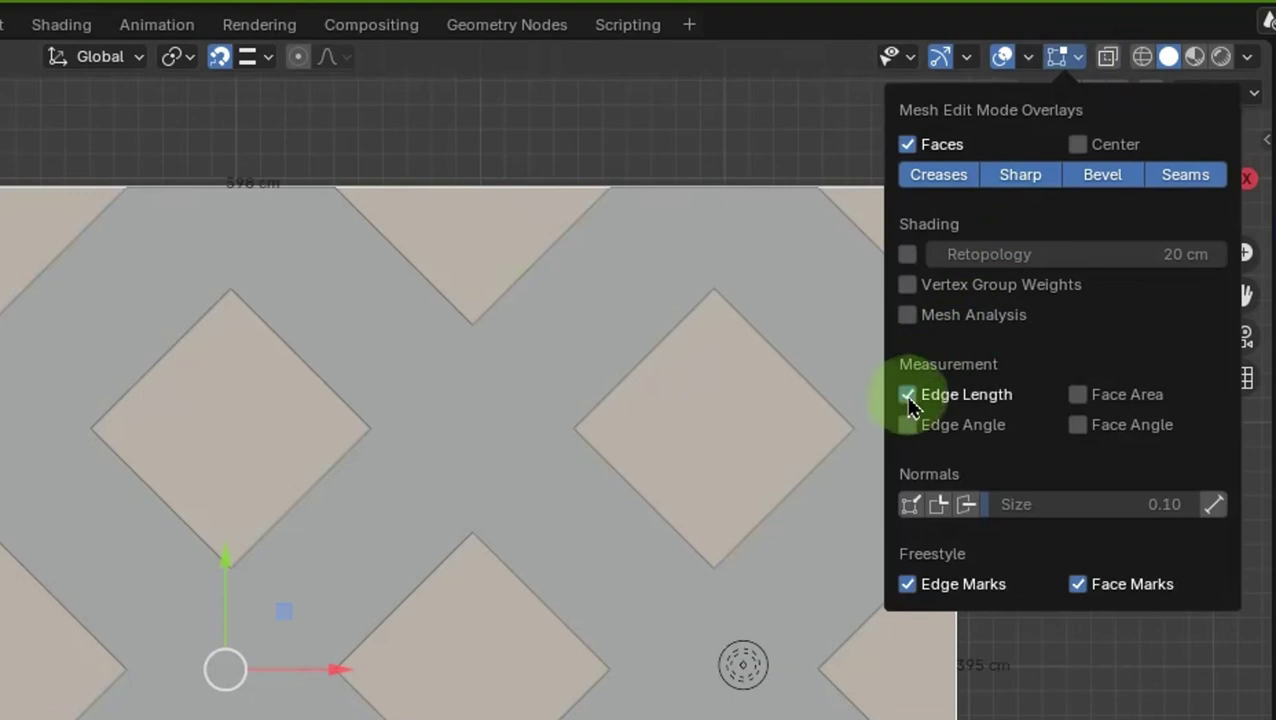
click(1030, 65)
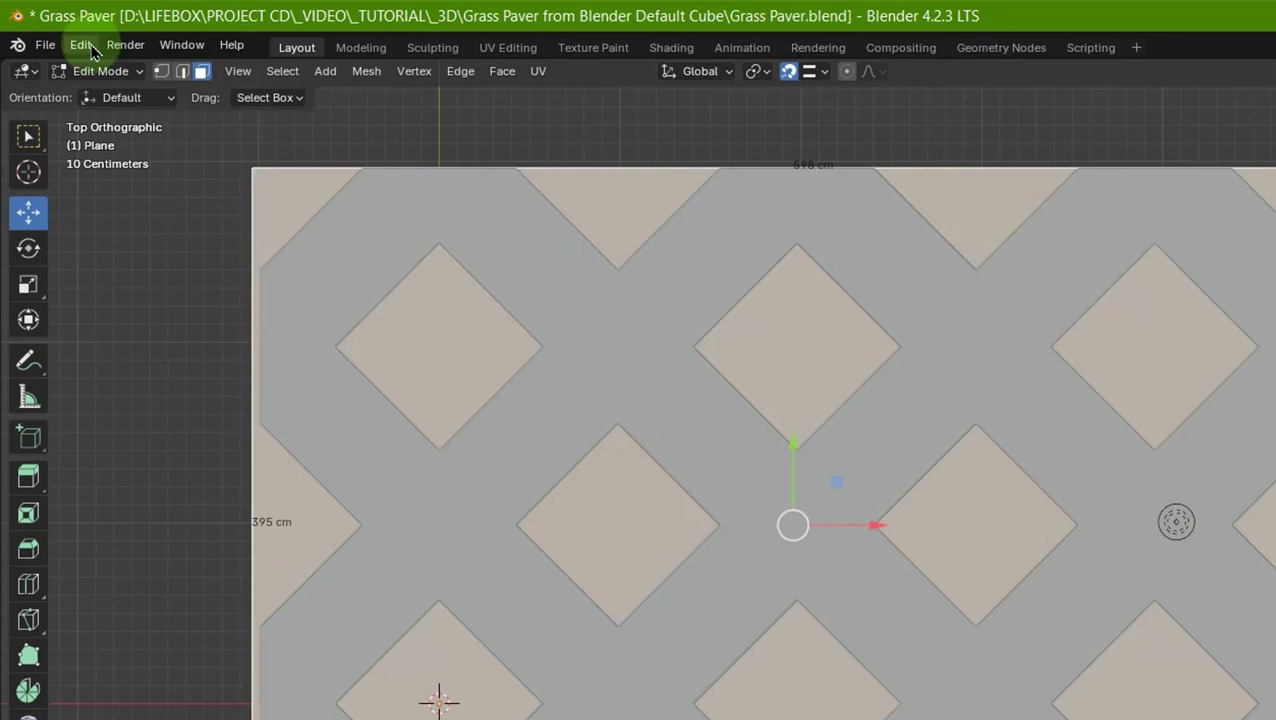
- Open Preferences at the Themes > 3D Viewport colour settings
click(84, 46)
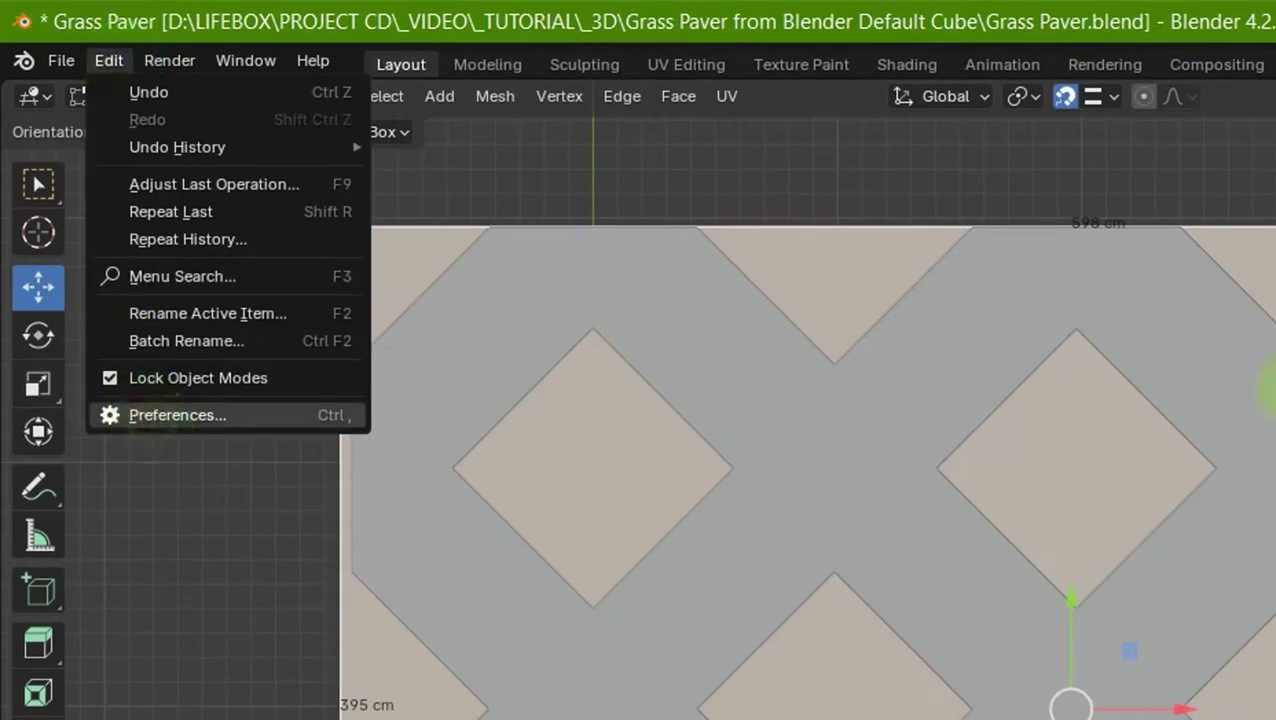
click(160, 416)
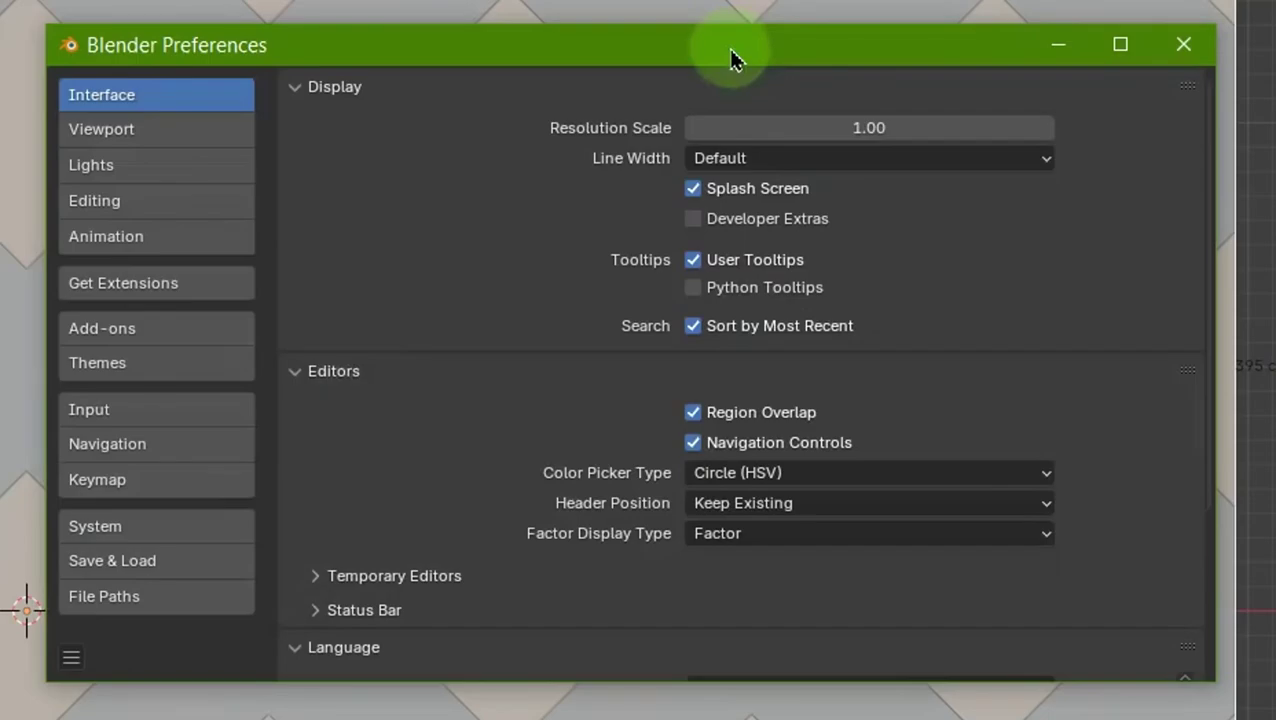
click(183, 376)
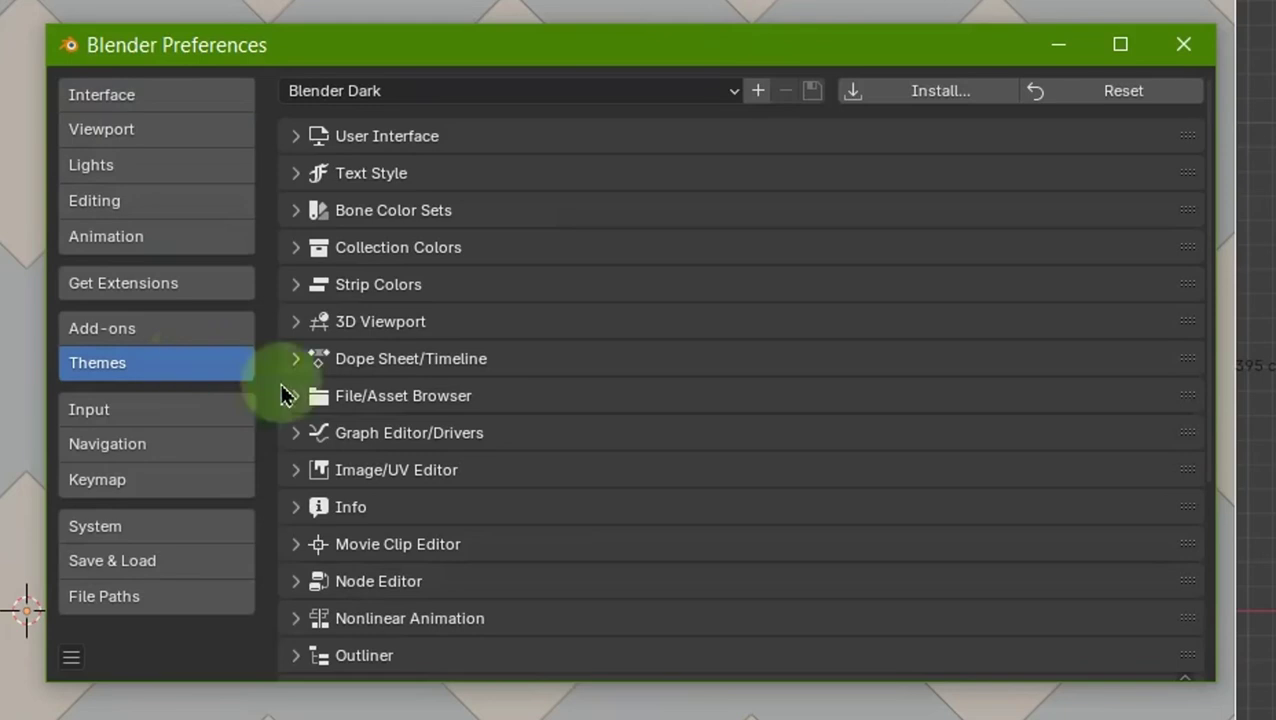
click(303, 338)
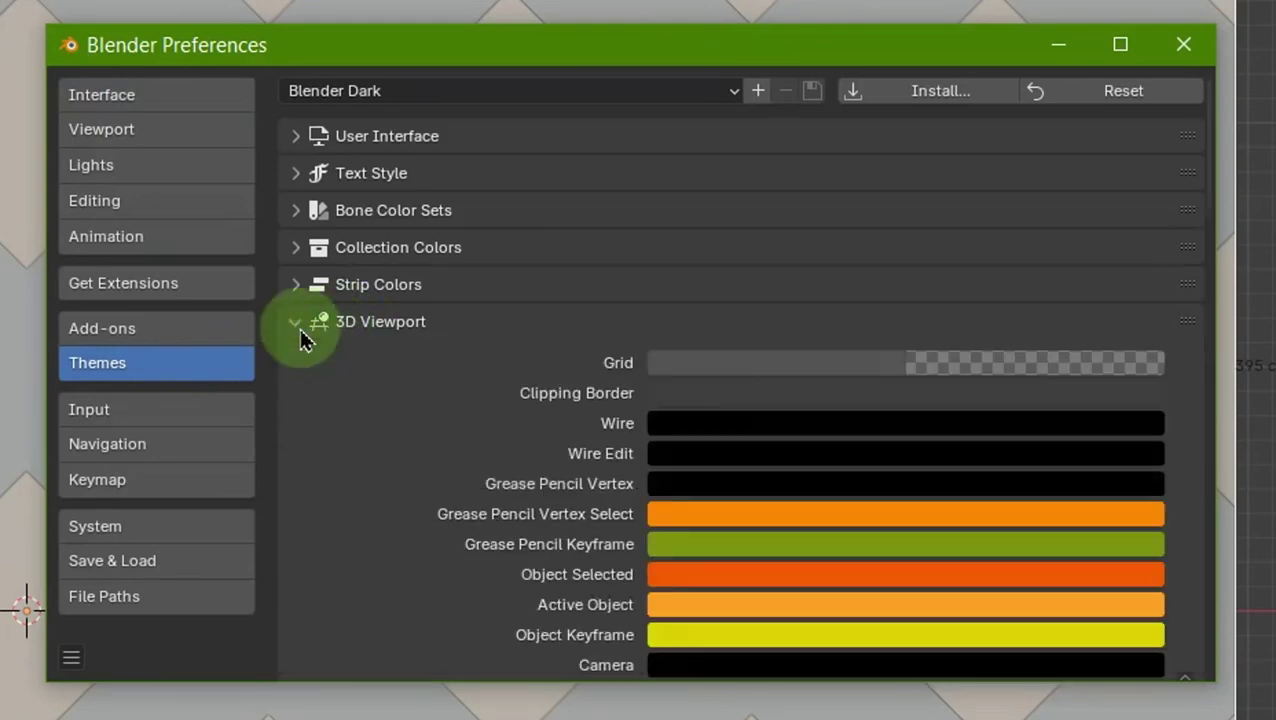
- Brighten the Edge Length Text colour from near-black to near-white and save the preferences
scroll(727, 402, down, 2)
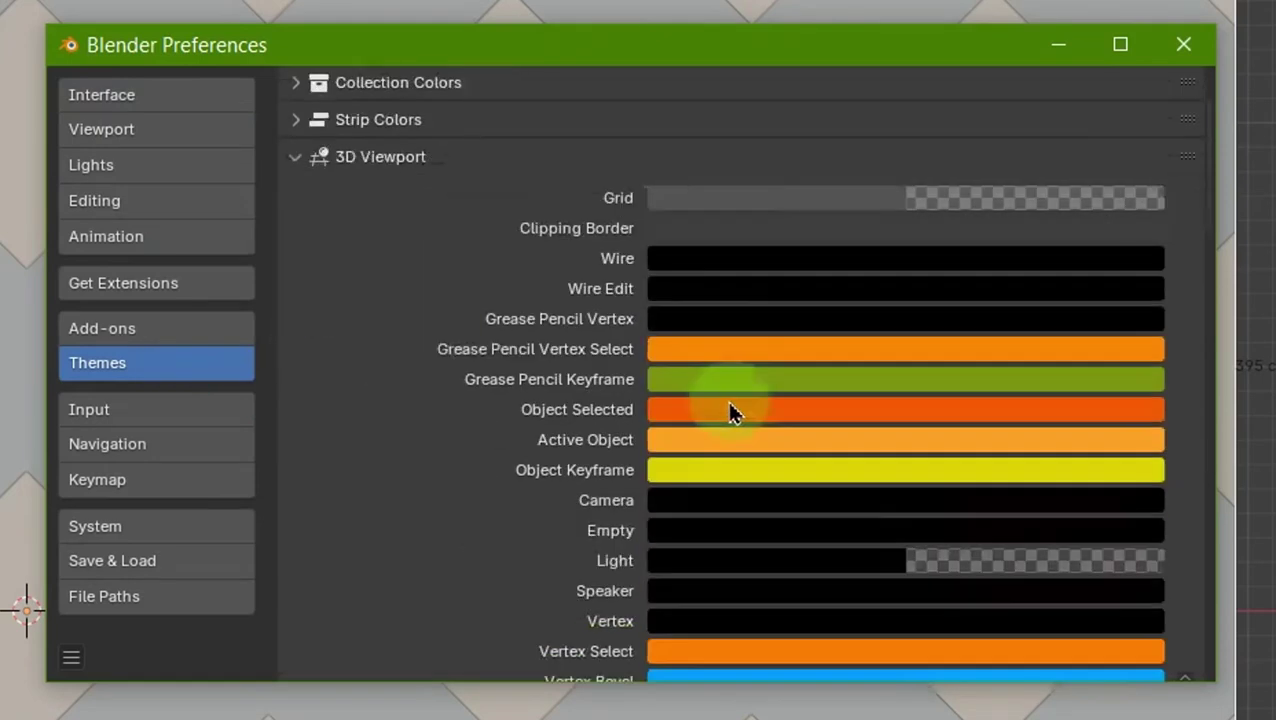
scroll(727, 402, down, 3)
scroll(727, 402, down, 2)
scroll(729, 405, down, 3)
scroll(729, 412, down, 4)
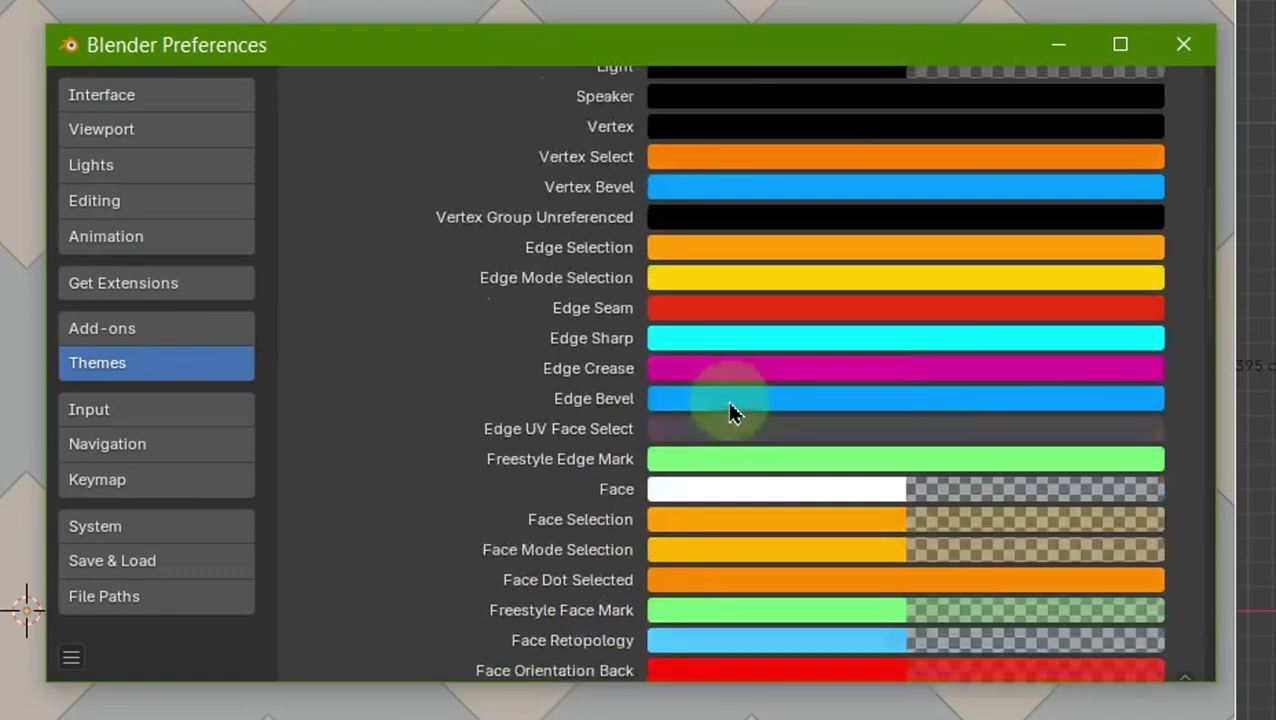
scroll(729, 412, down, 5)
scroll(729, 412, down, 4)
scroll(729, 410, down, 3)
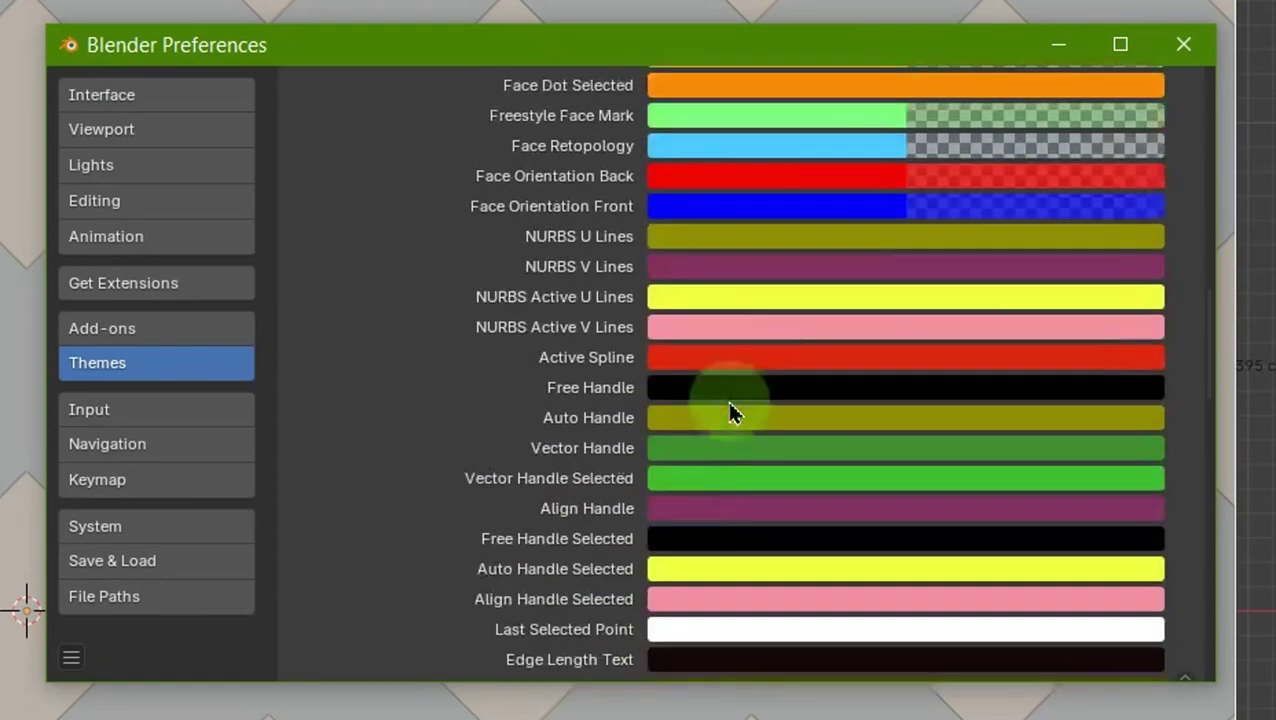
scroll(729, 412, down, 3)
scroll(729, 412, down, 3)
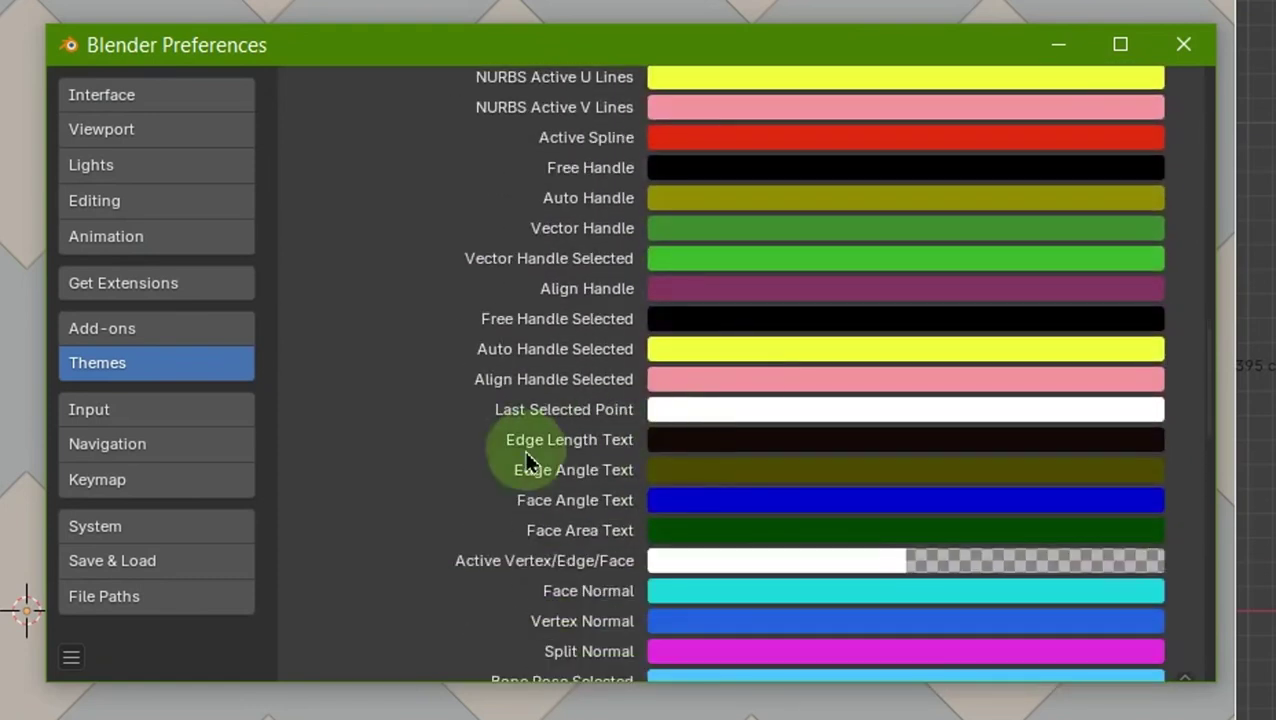
click(716, 448)
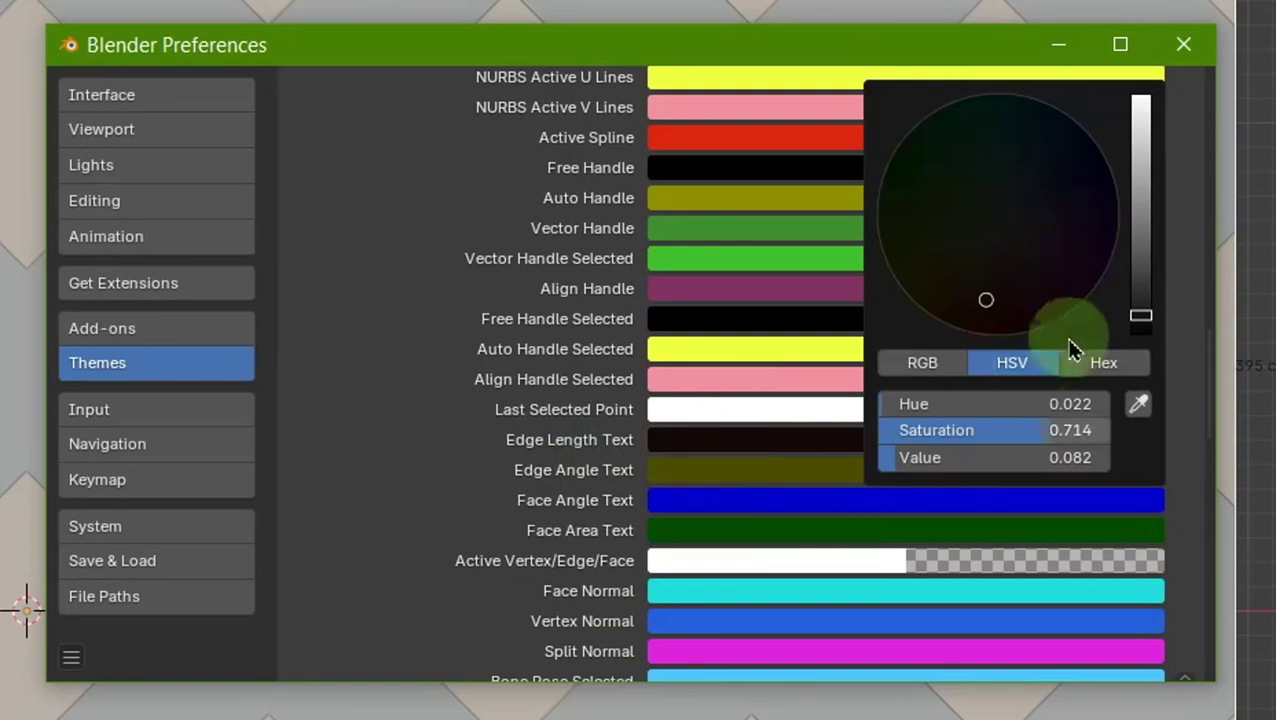
drag(1141, 315, 1141, 97)
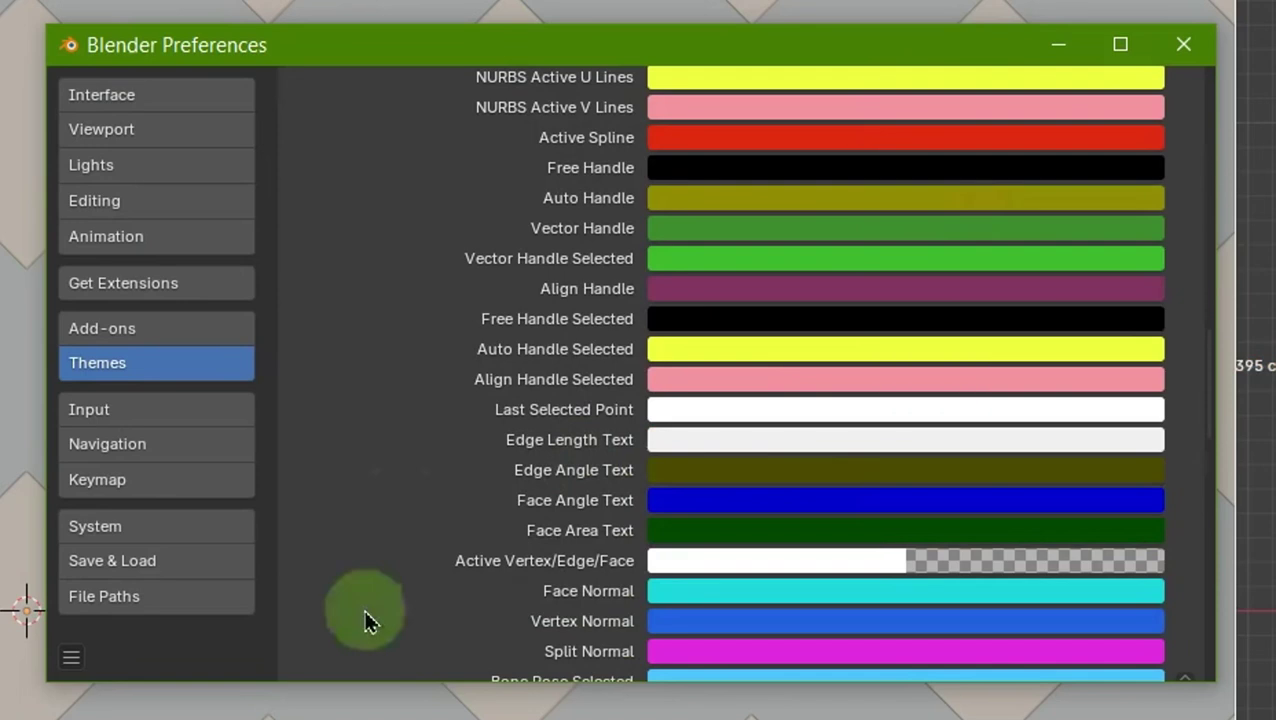
click(80, 665)
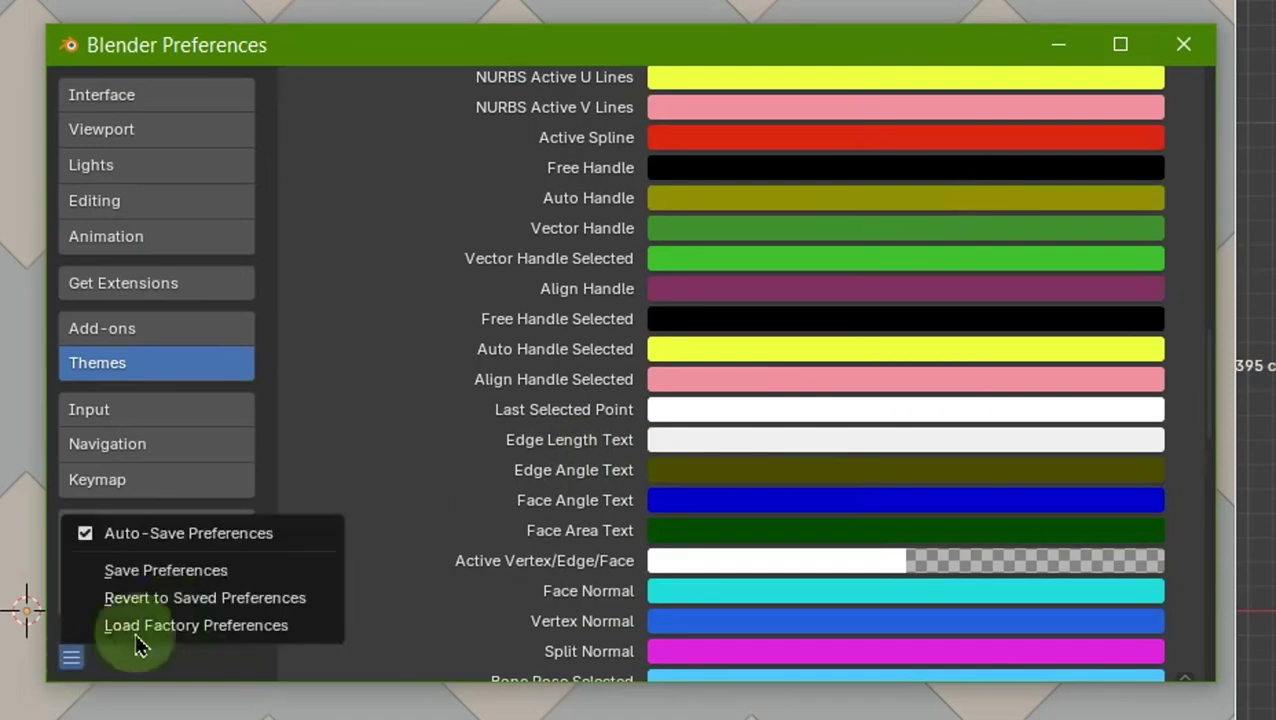
click(262, 575)
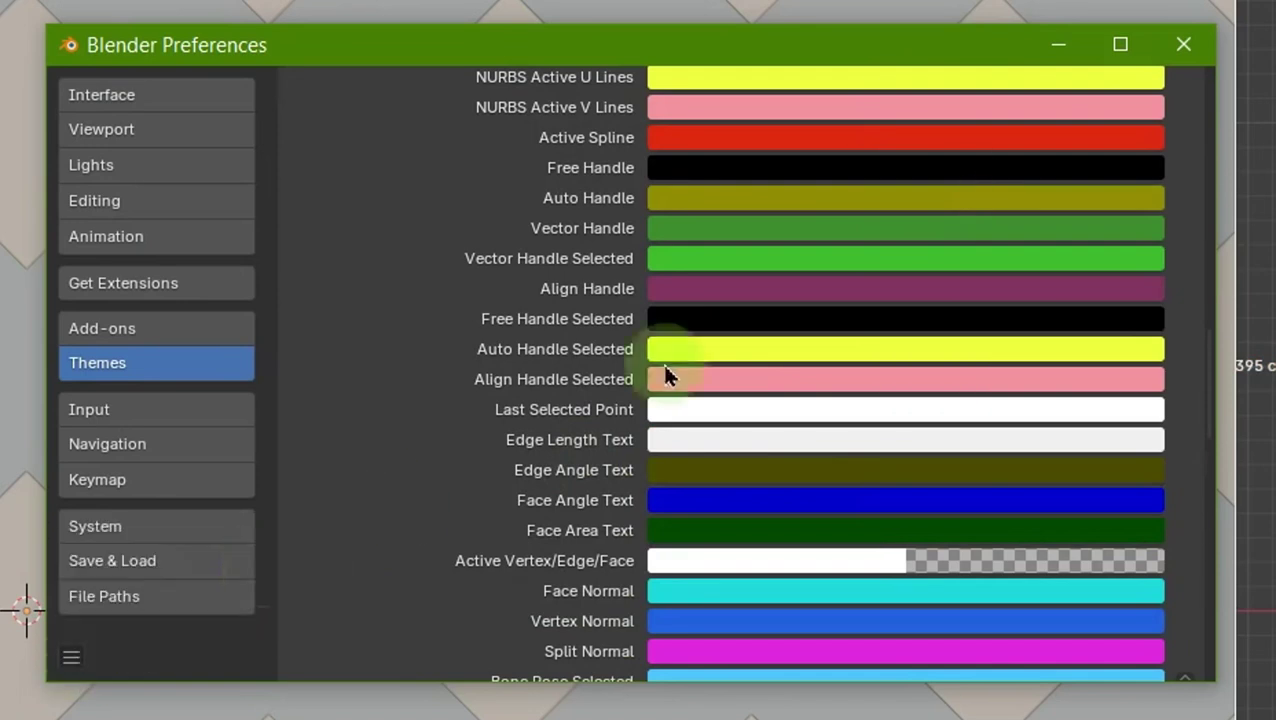
- Close Preferences and drag the scene Unit Scale to about 0.1003 so the plane reads 60 cm wide
click(1176, 58)
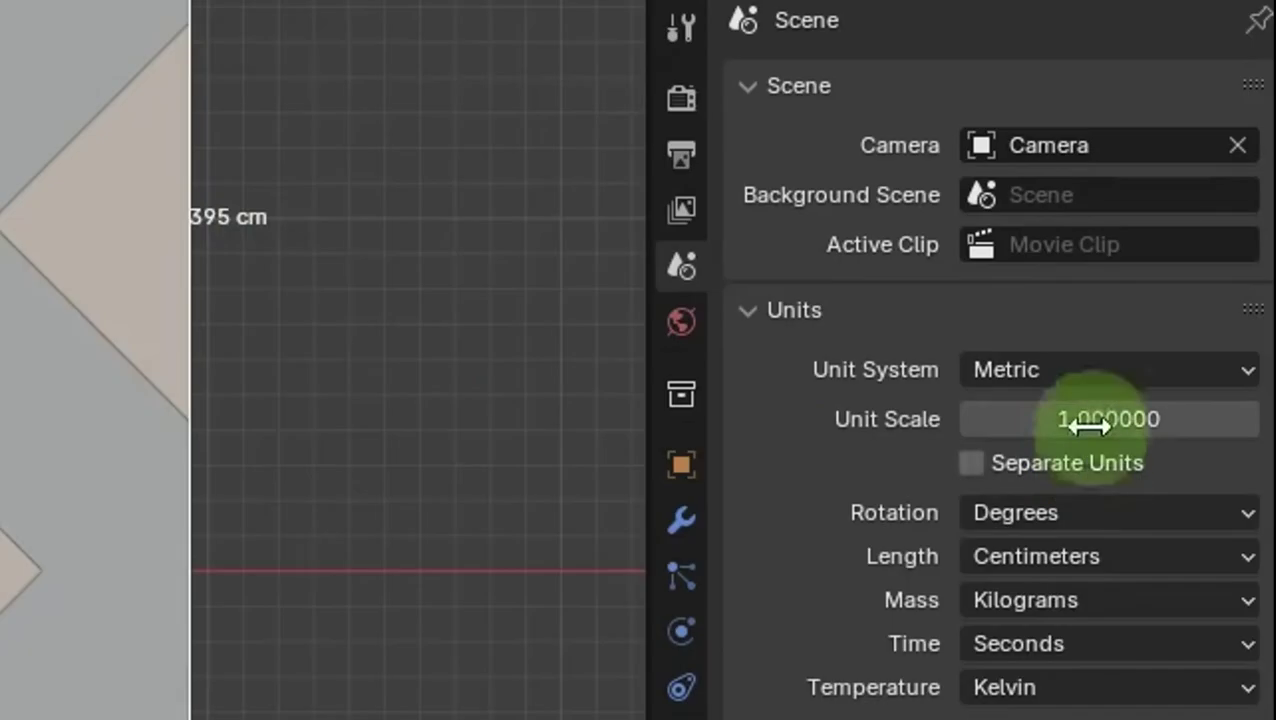
mouse_move(1088, 426)
mouse_down()
mouse_move(1096, 419)
mouse_move(994, 419)
mouse_up()
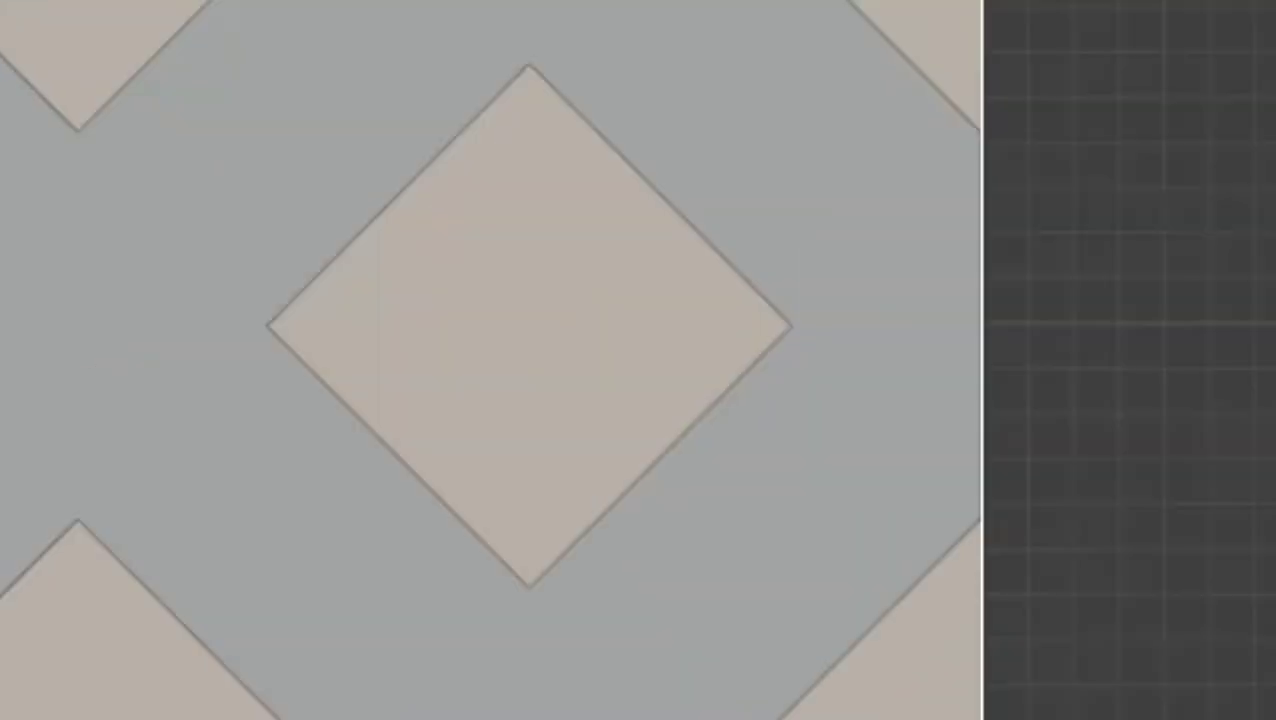
drag(1200, 517, 1155, 517)
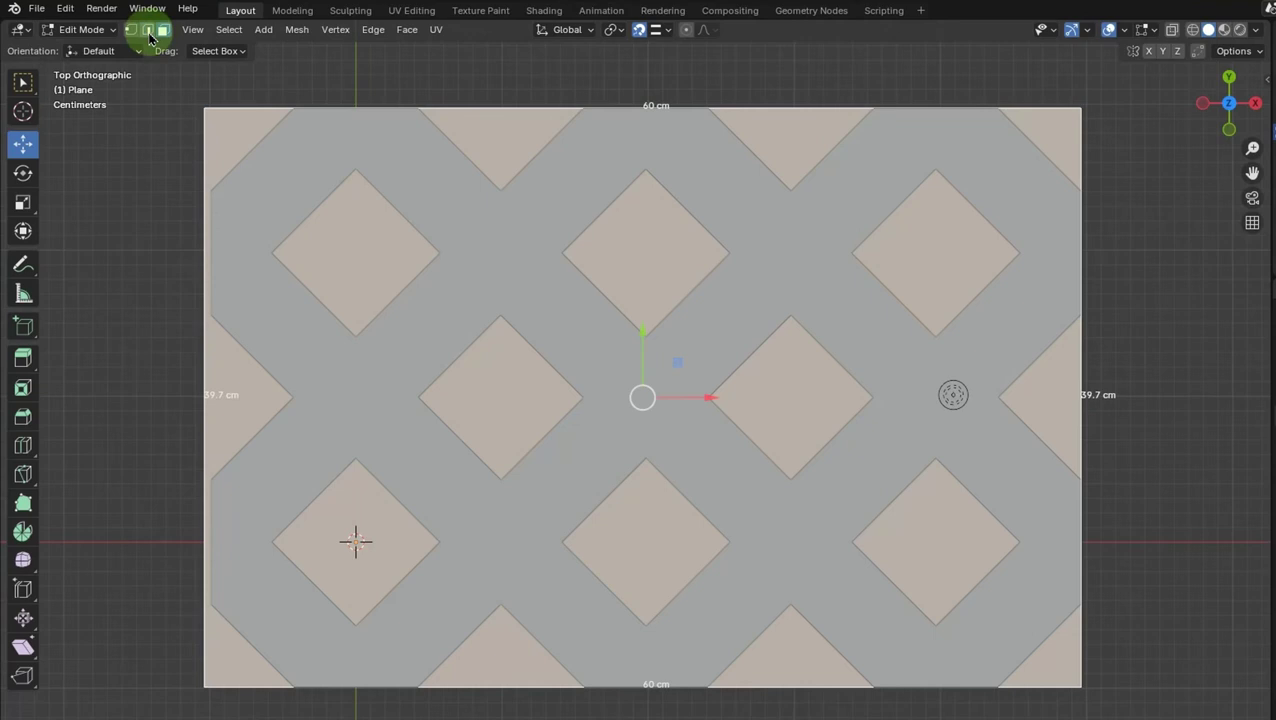
- With snapping off, move the Plane's top edge along Y until its sides read 40 cm
click(148, 31)
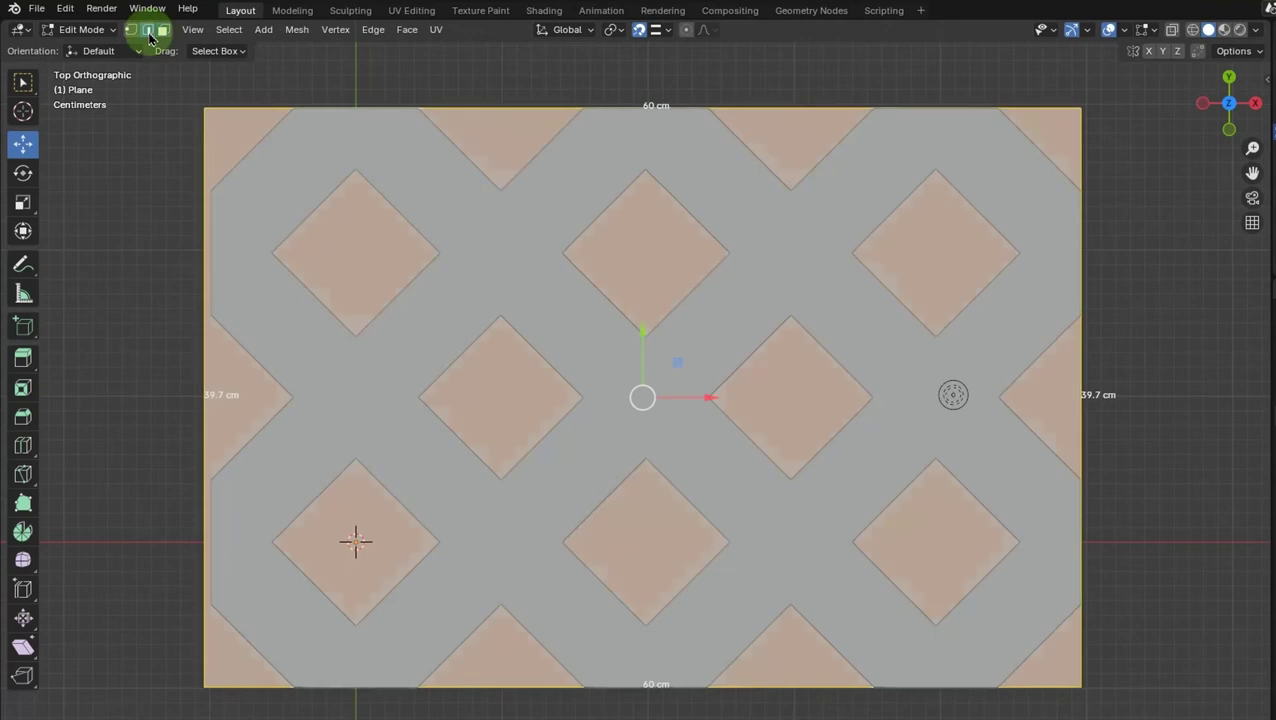
click(640, 31)
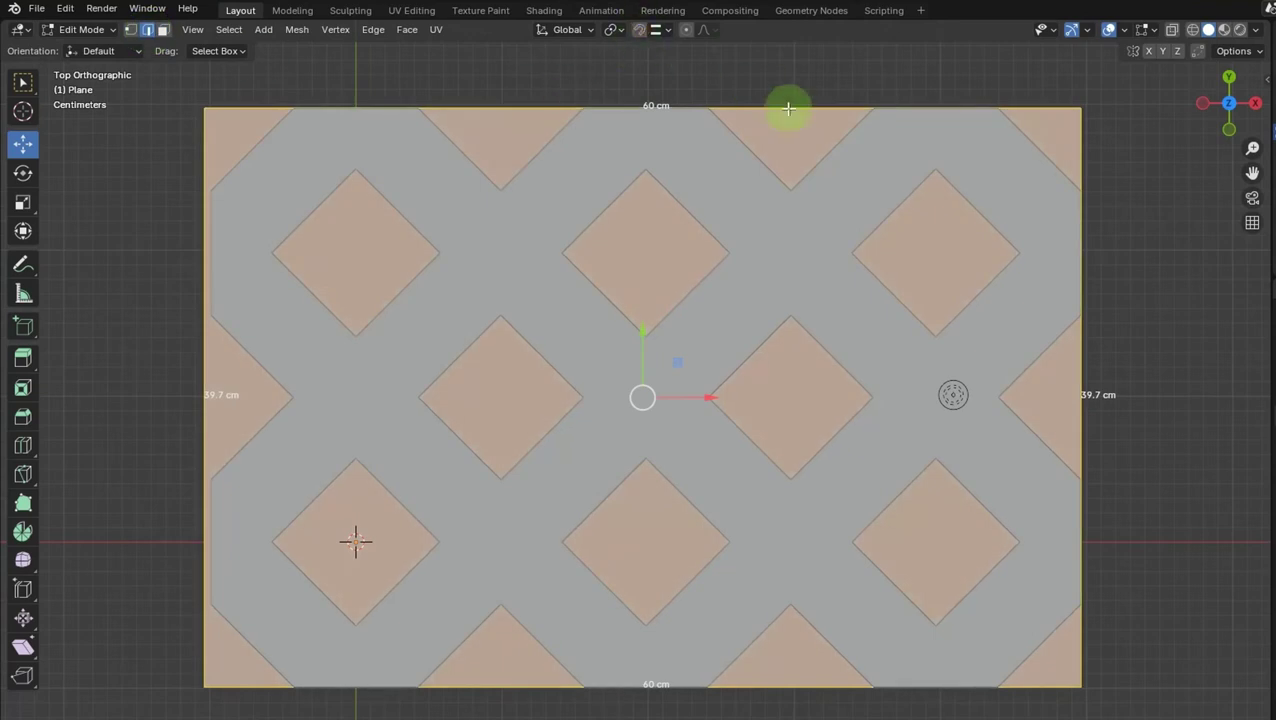
click(788, 108)
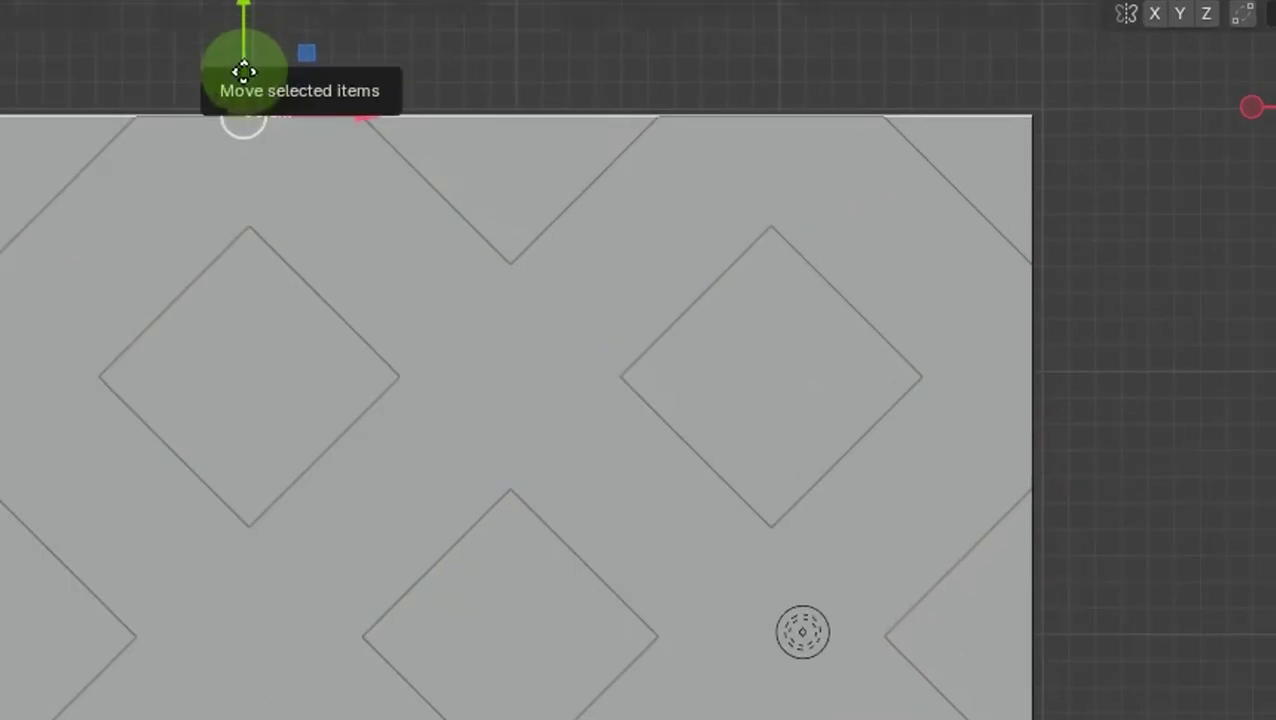
mouse_move(245, 57)
mouse_down()
mouse_move(245, 72)
mouse_move(263, 59)
mouse_up()
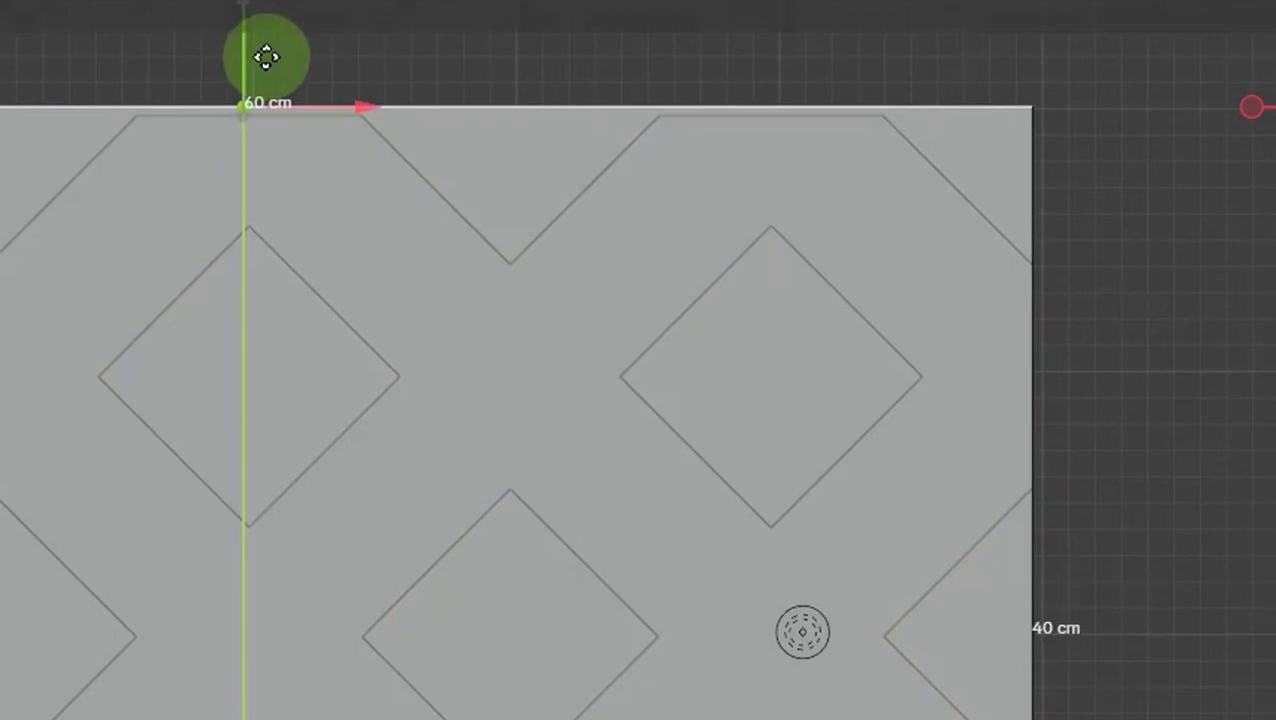
drag(266, 57, 266, 56)
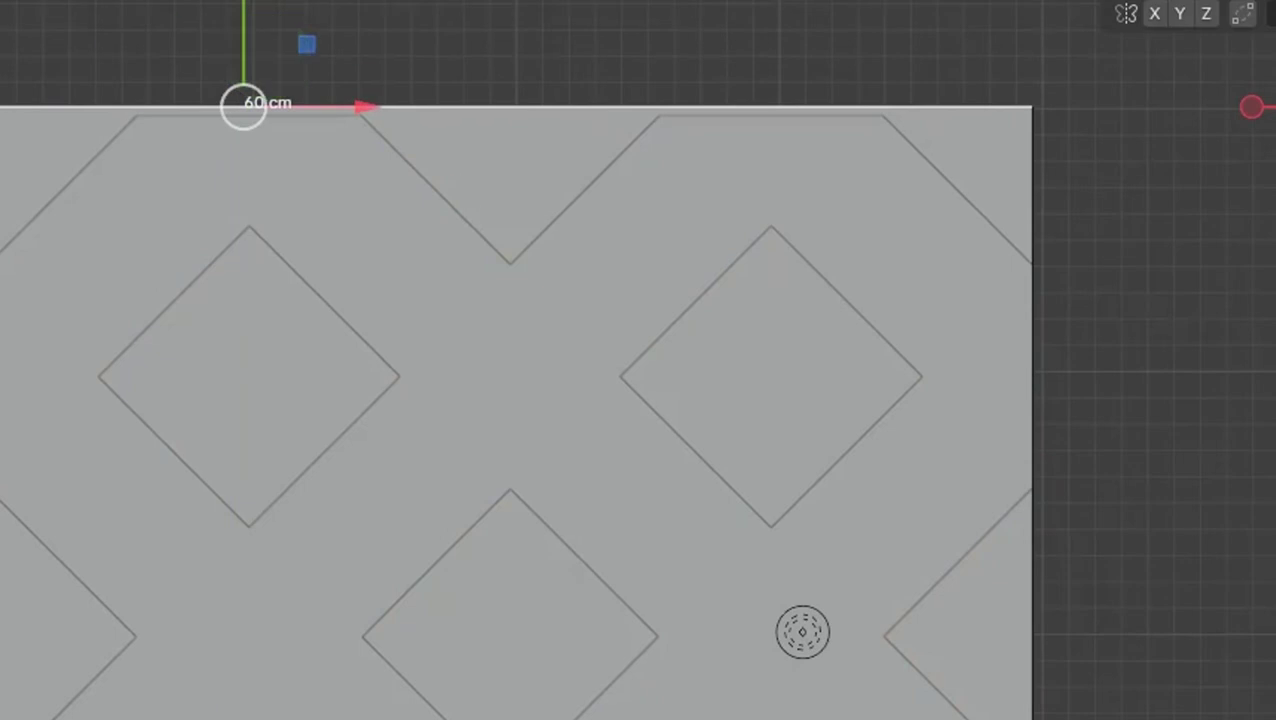
- Select all faces in Face mode to confirm the 60 × 40 cm dimensions
click(162, 31)
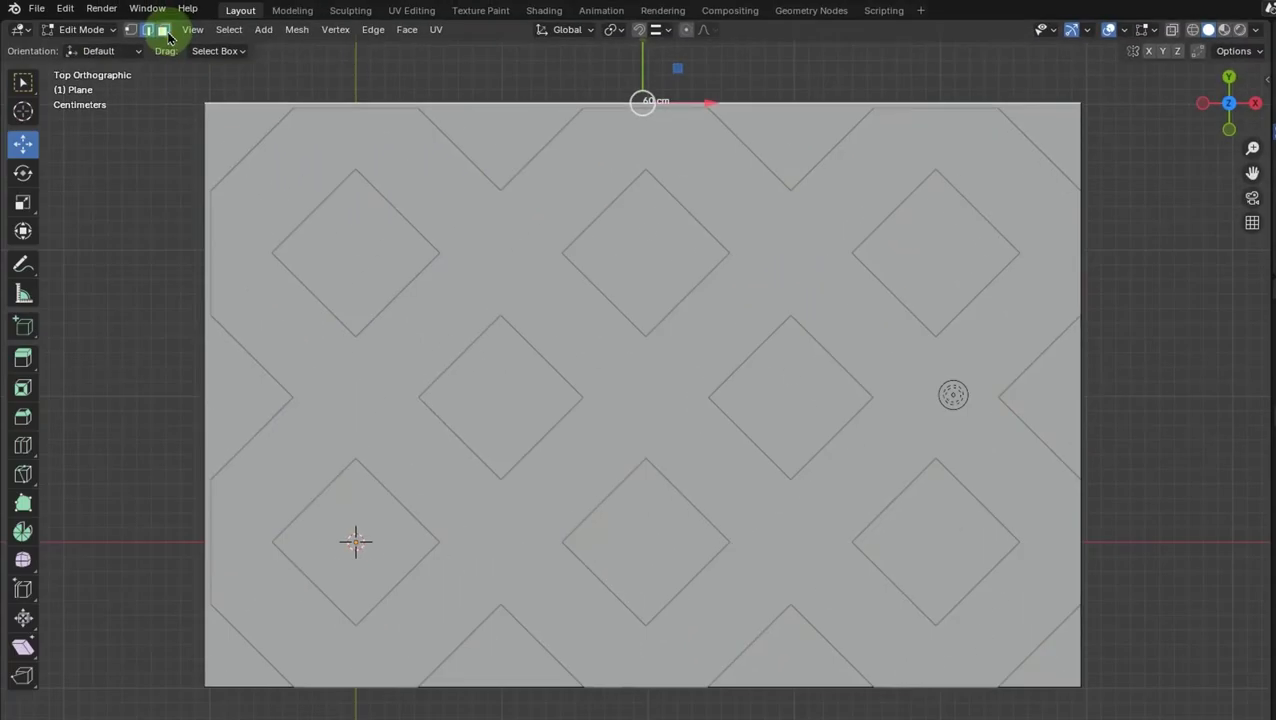
click(835, 256)
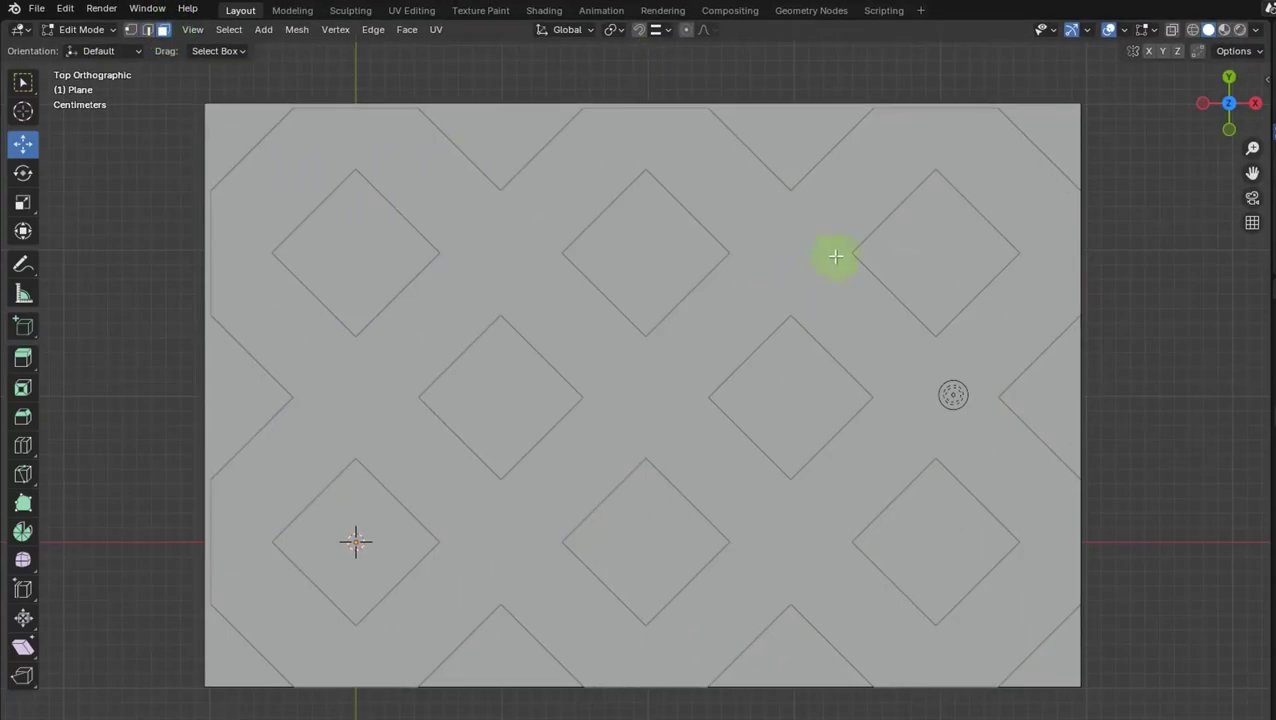
click(938, 261)
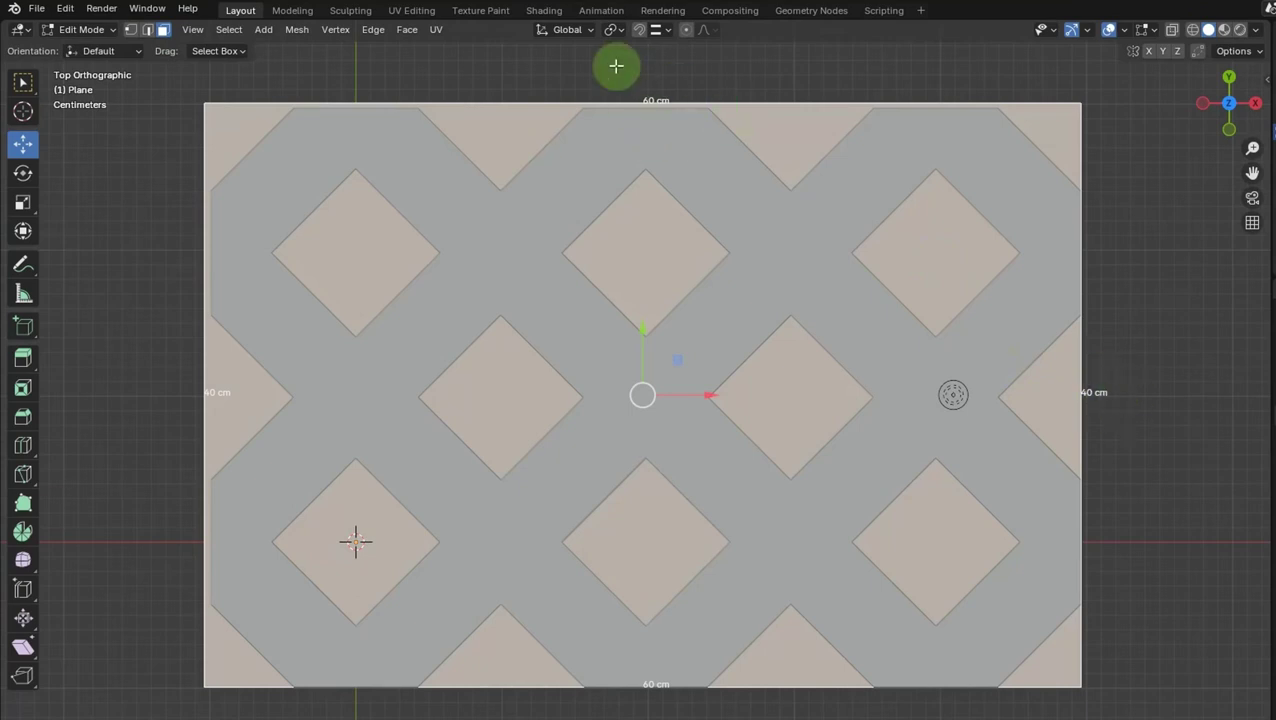
click(115, 36)
- In Front view, lower the Plane on Z below the Diamond slab, then select Diamond for editing
click(92, 49)
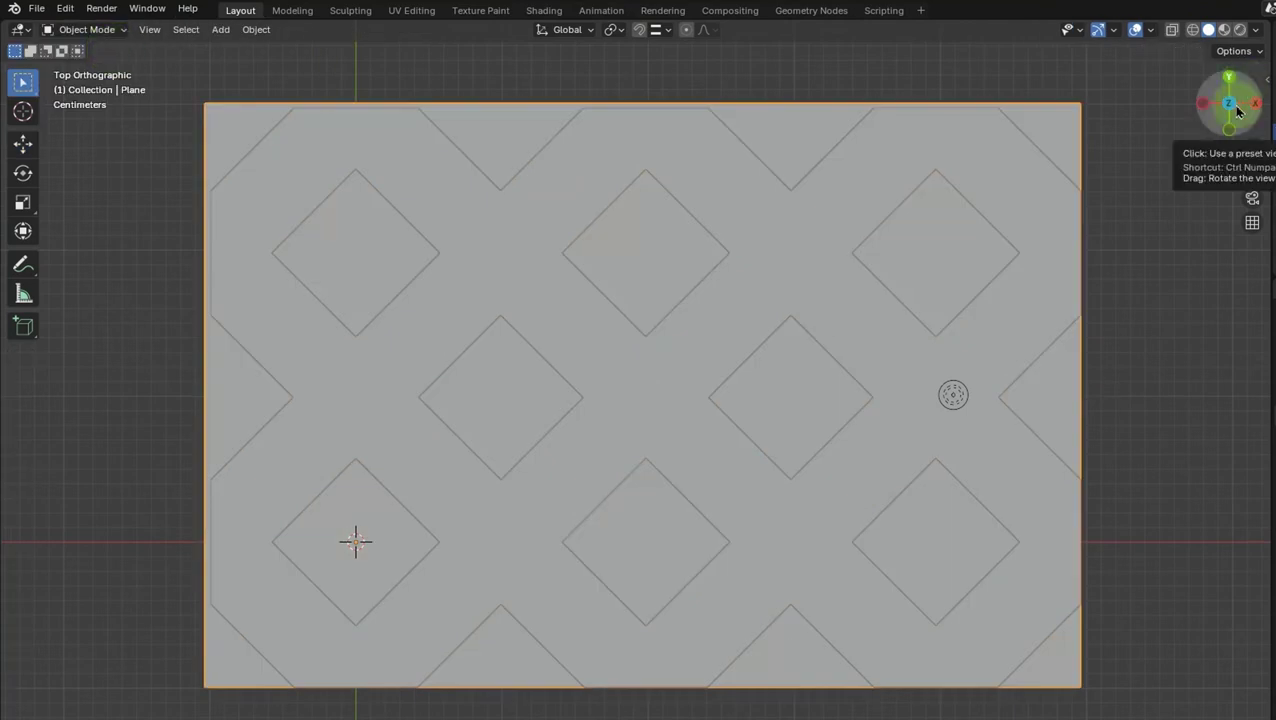
click(1230, 138)
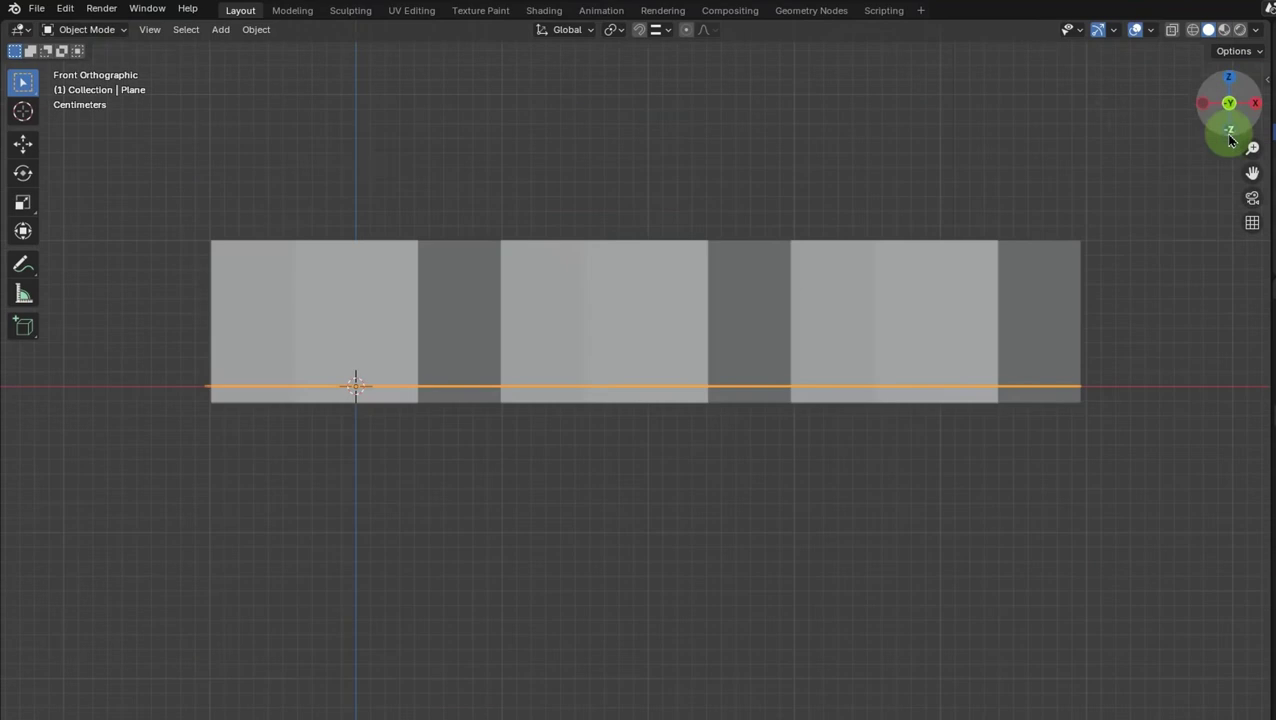
click(25, 143)
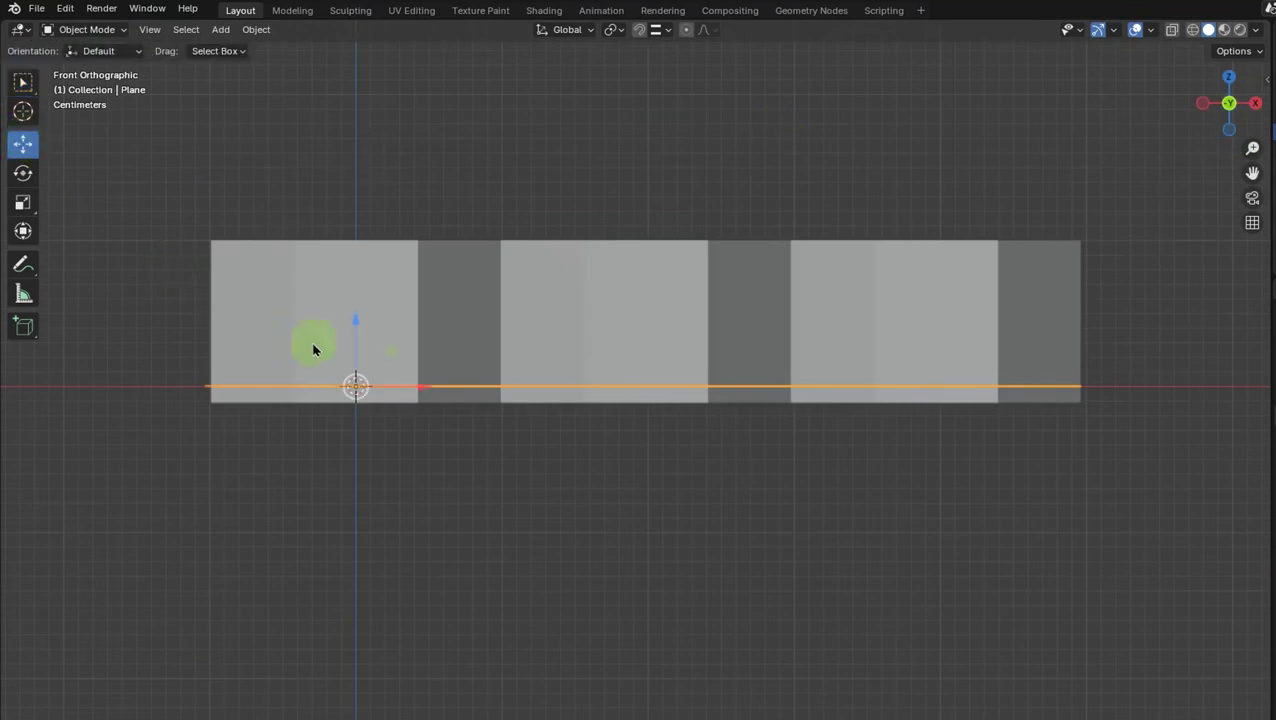
drag(352, 352, 345, 474)
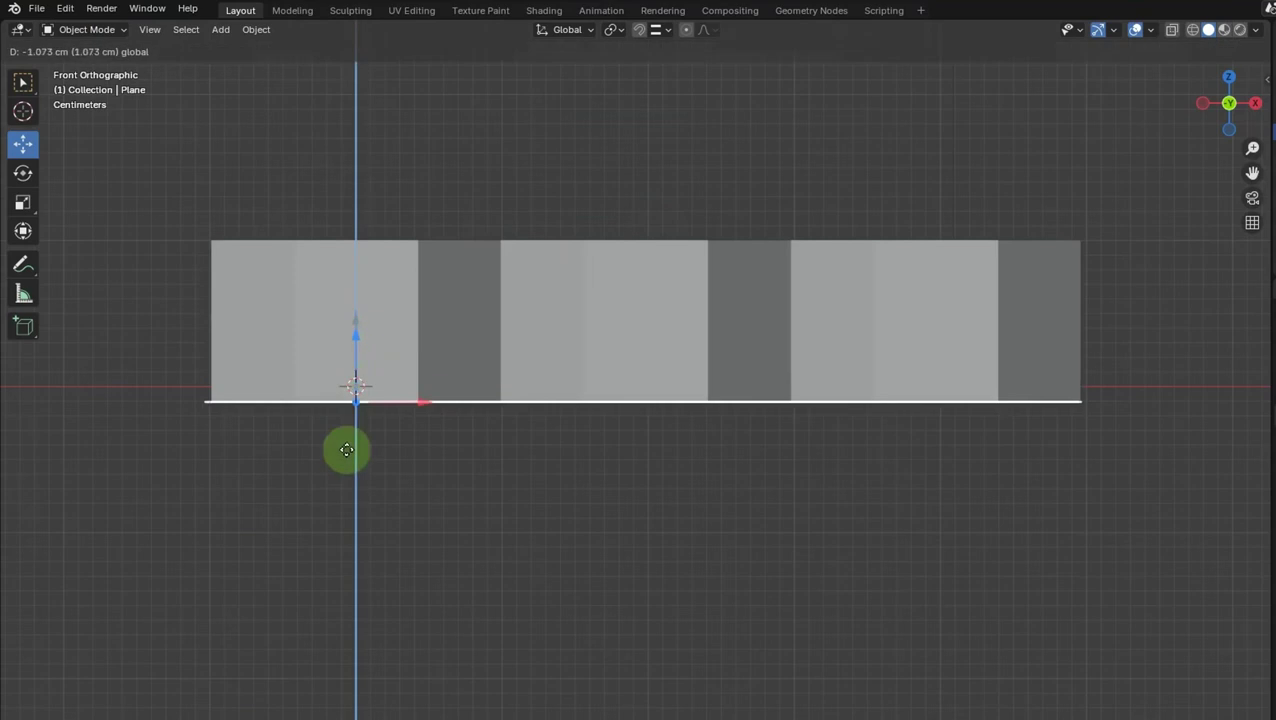
click(352, 373)
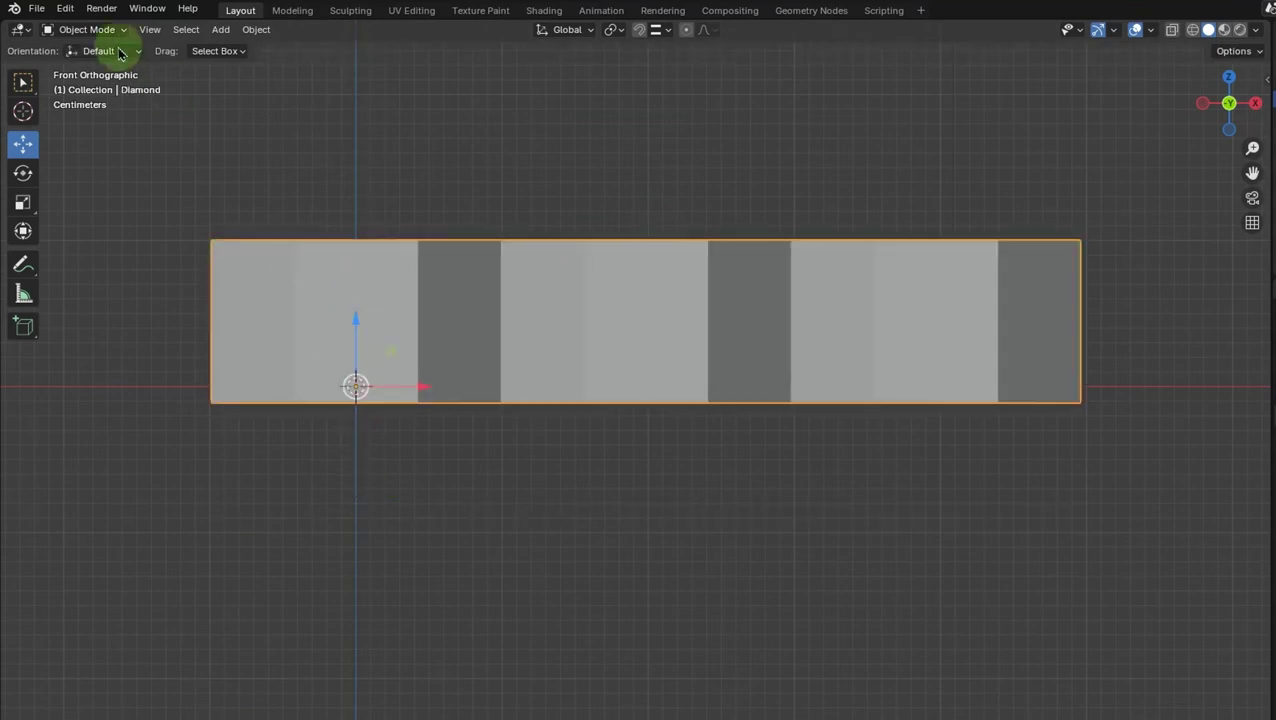
click(90, 32)
- In Edit Mode, frame the Diamond's selected bottom edge and move it about 1 cm along Z
click(93, 70)
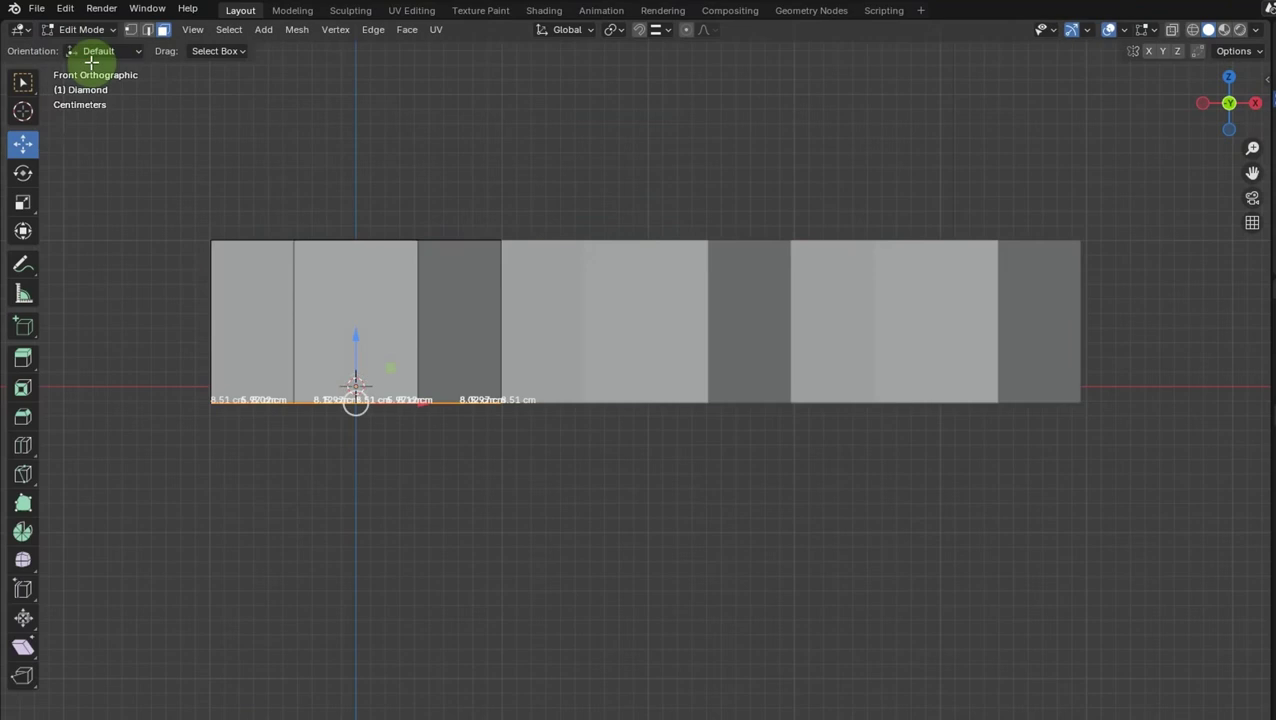
click(195, 31)
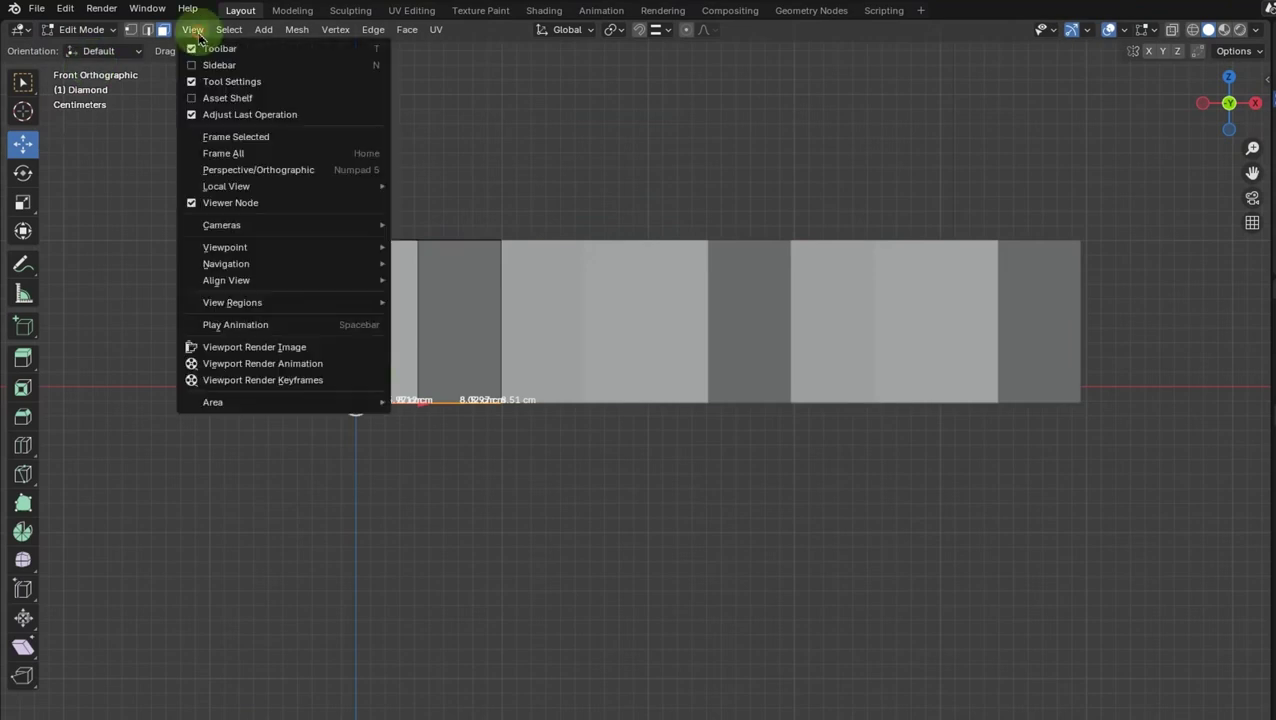
click(238, 136)
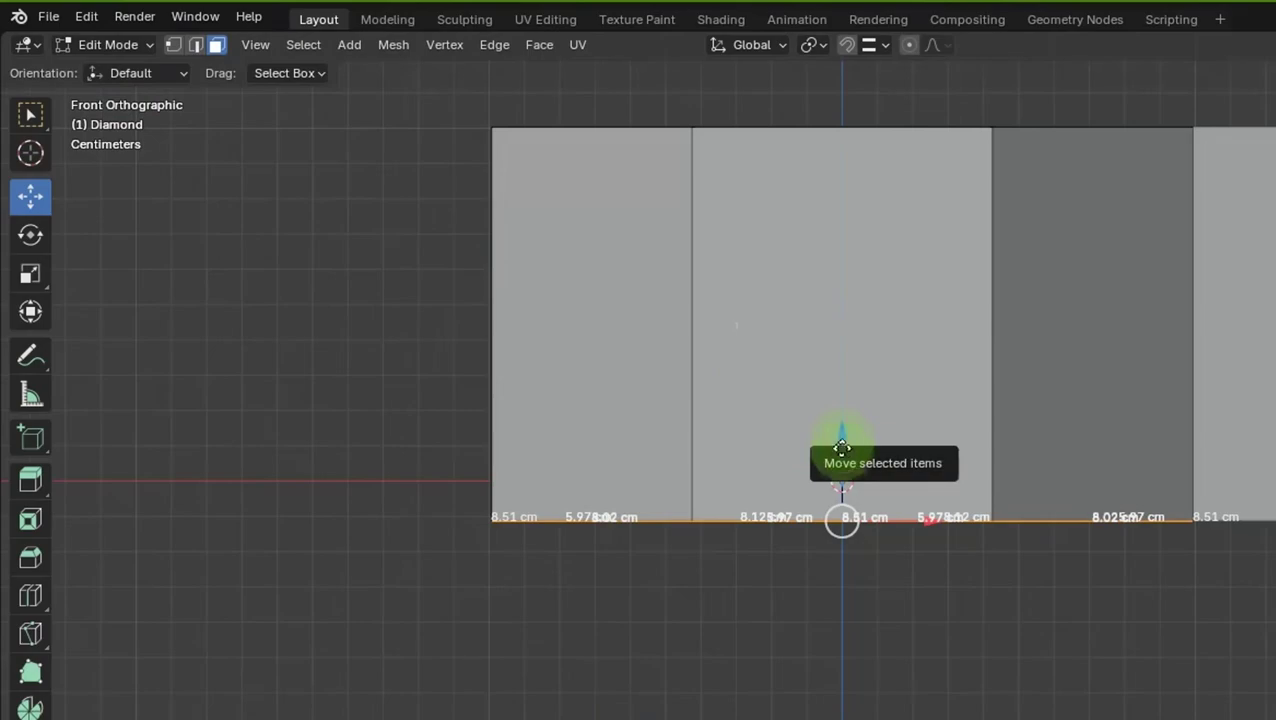
drag(635, 334, 635, 354)
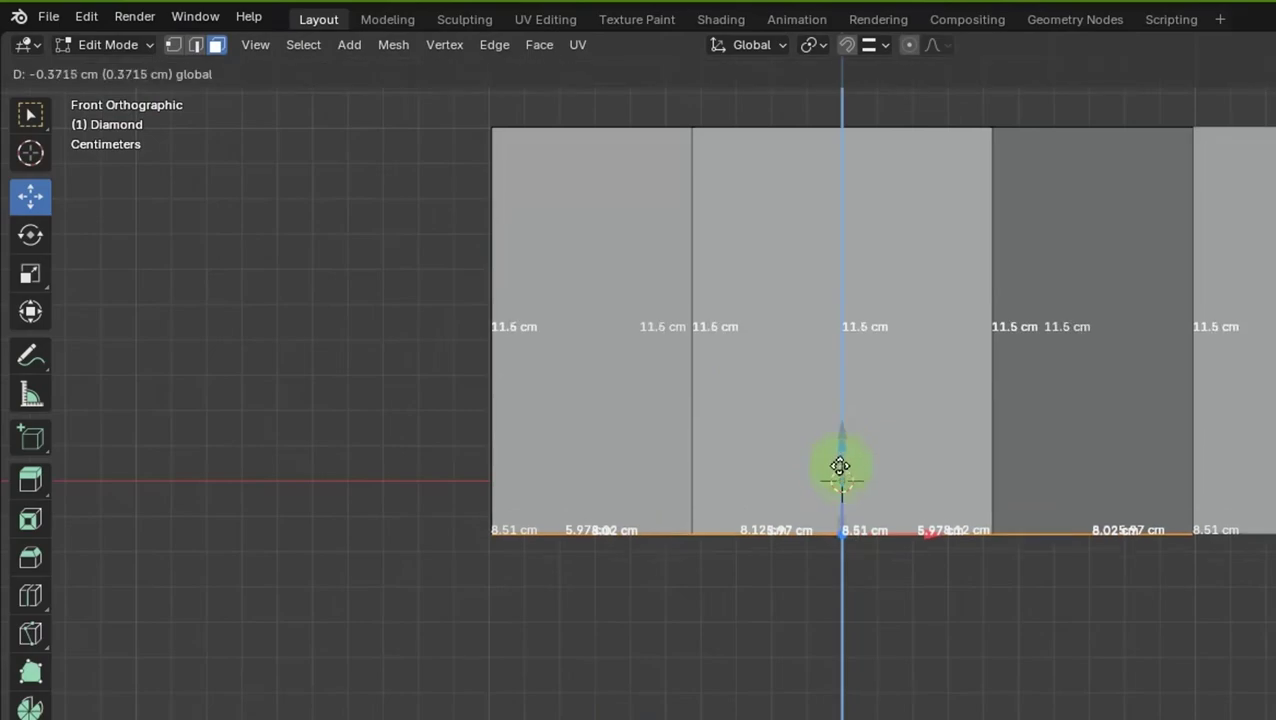
drag(840, 476, 845, 403)
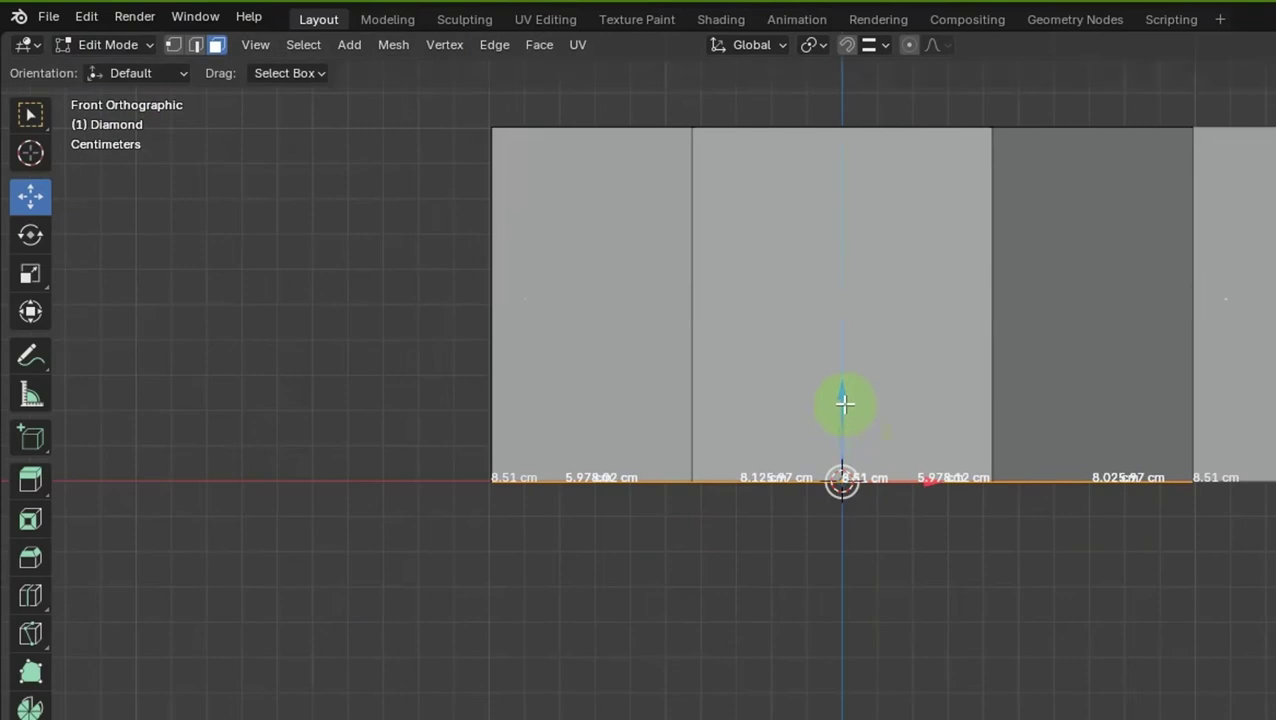
- Switch back to Object Mode and pan the view
click(119, 45)
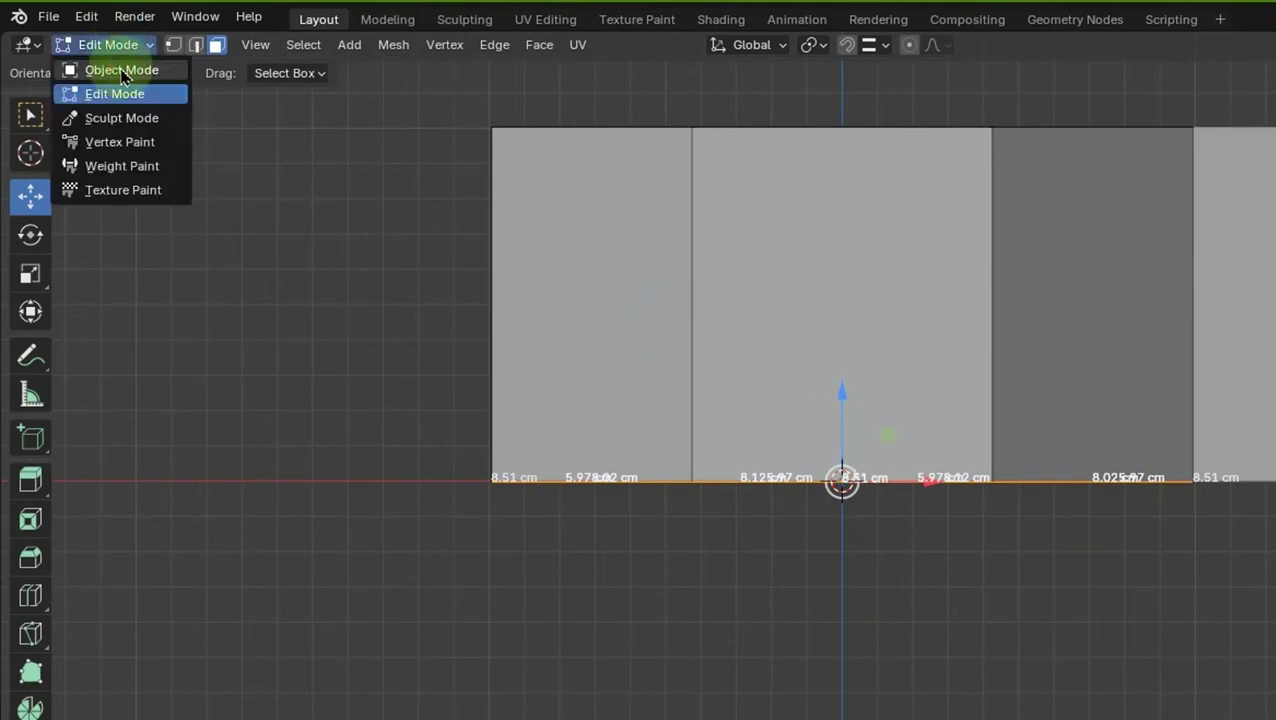
click(121, 71)
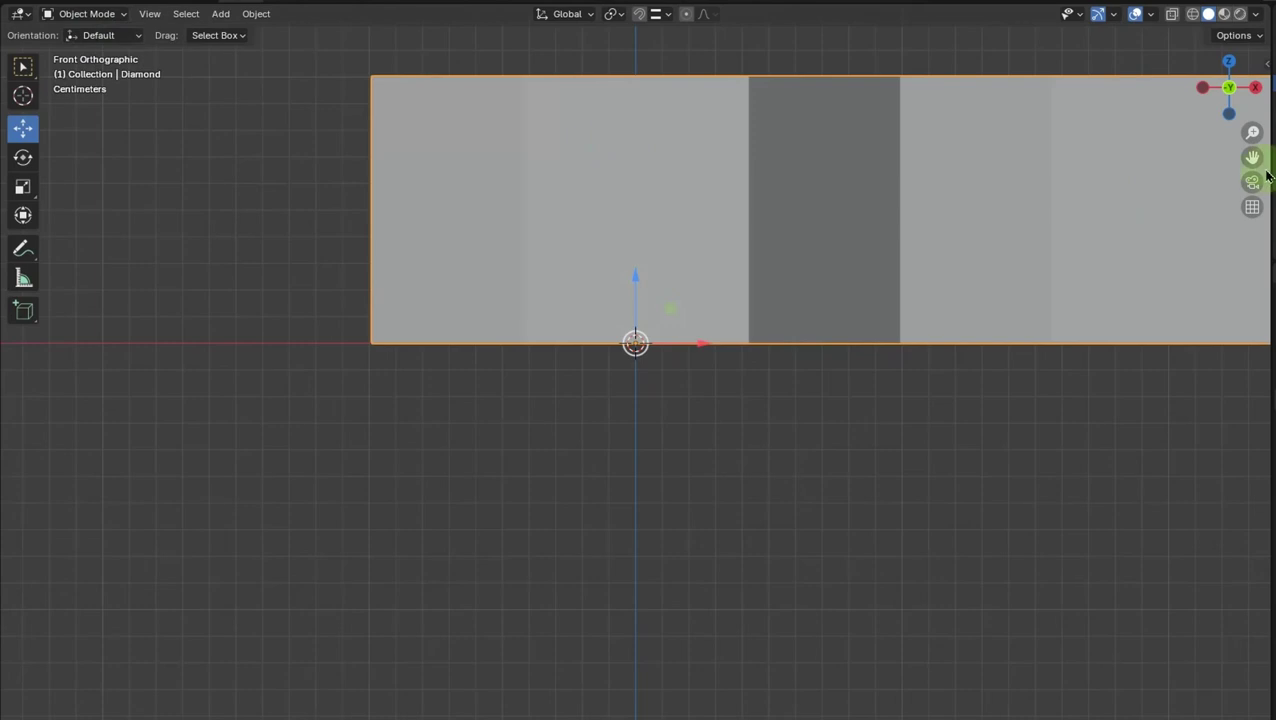
drag(1252, 157, 957, 291)
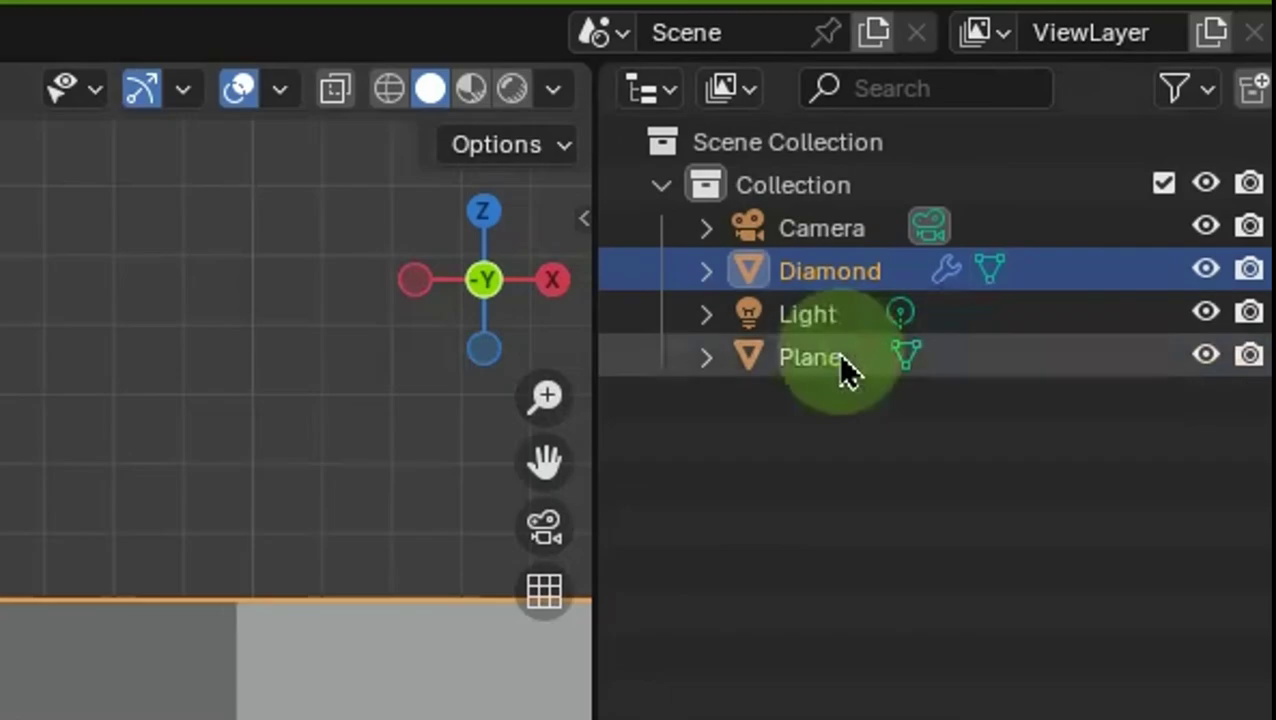
- With snapping on, raise the Plane along Z flush against the Diamond slab's underside
click(805, 372)
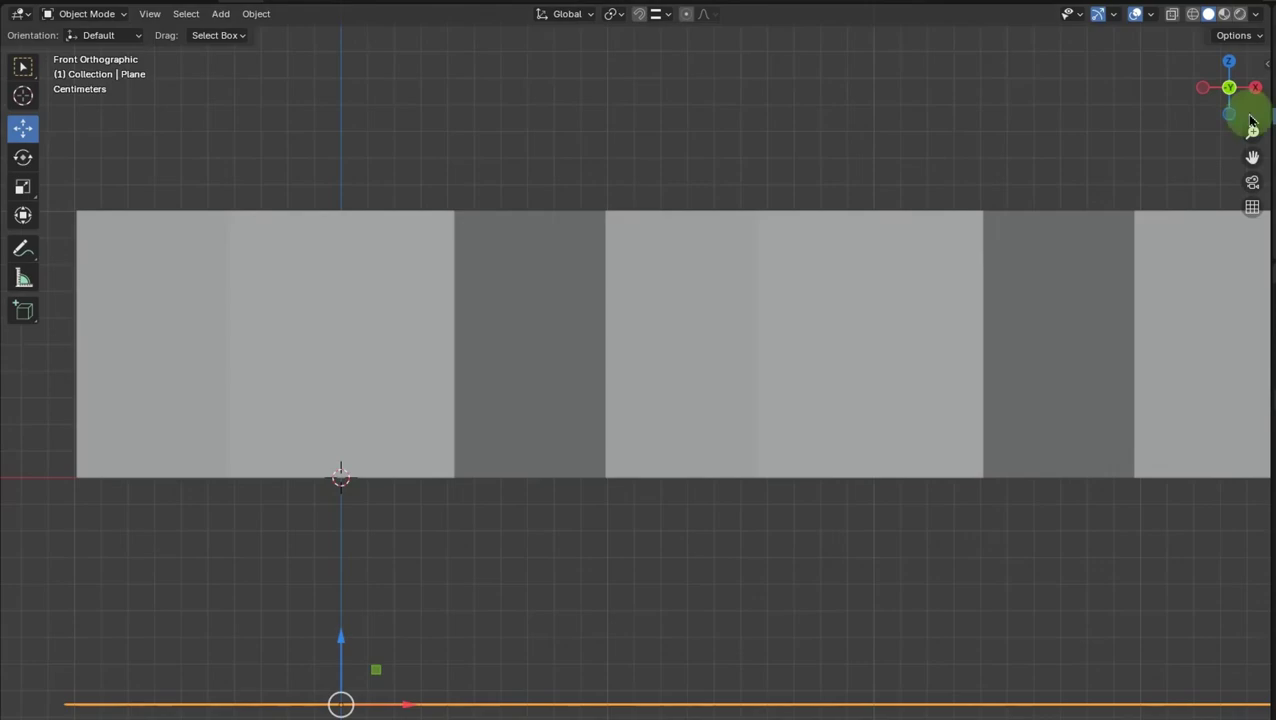
click(641, 16)
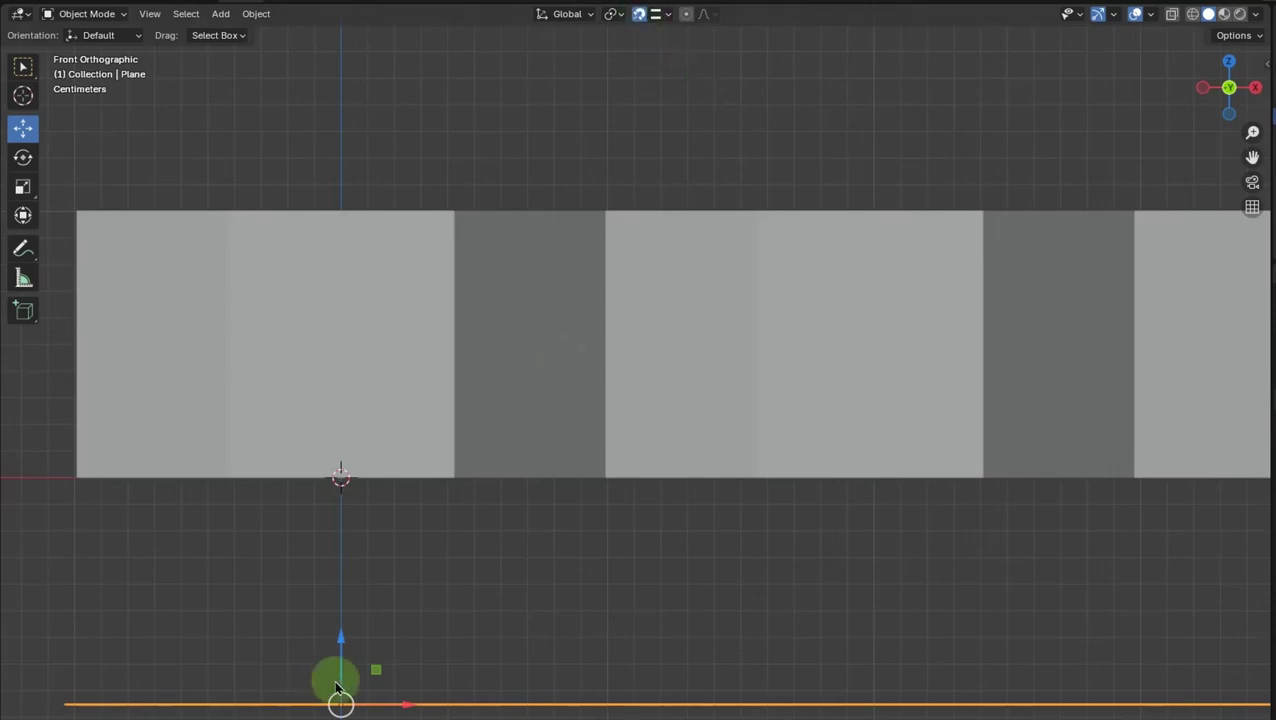
drag(341, 655, 369, 473)
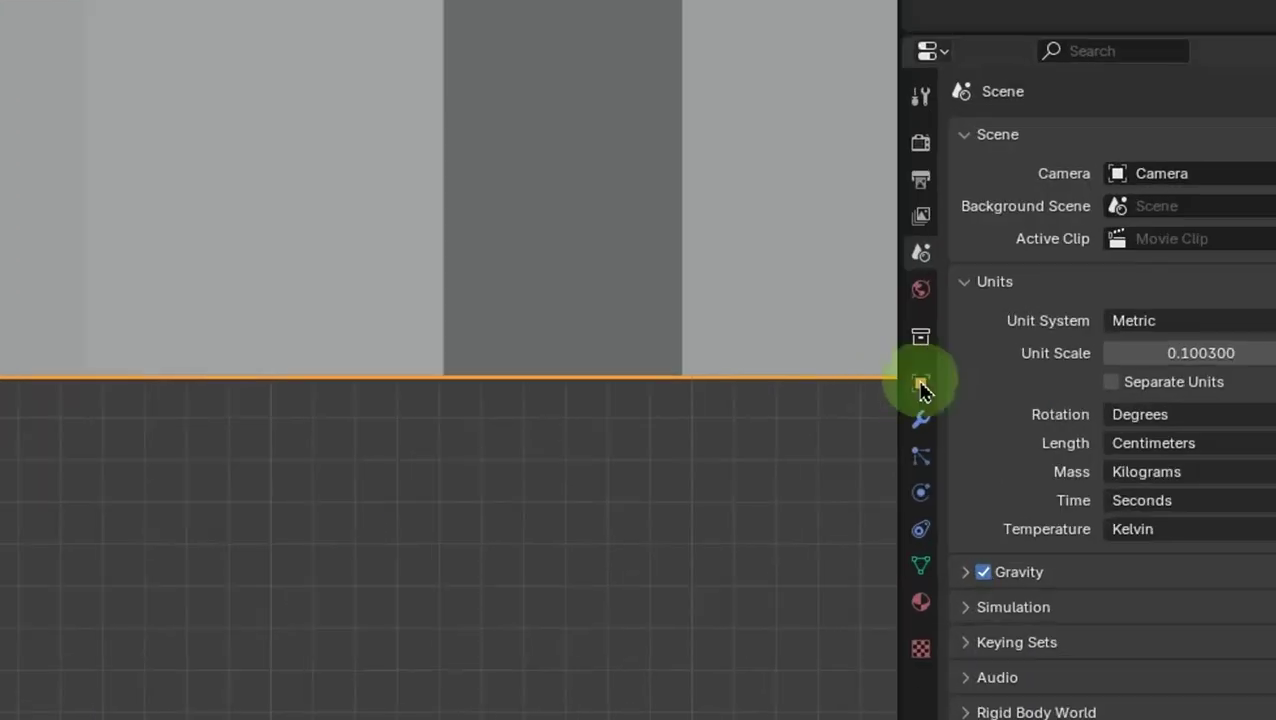
click(868, 376)
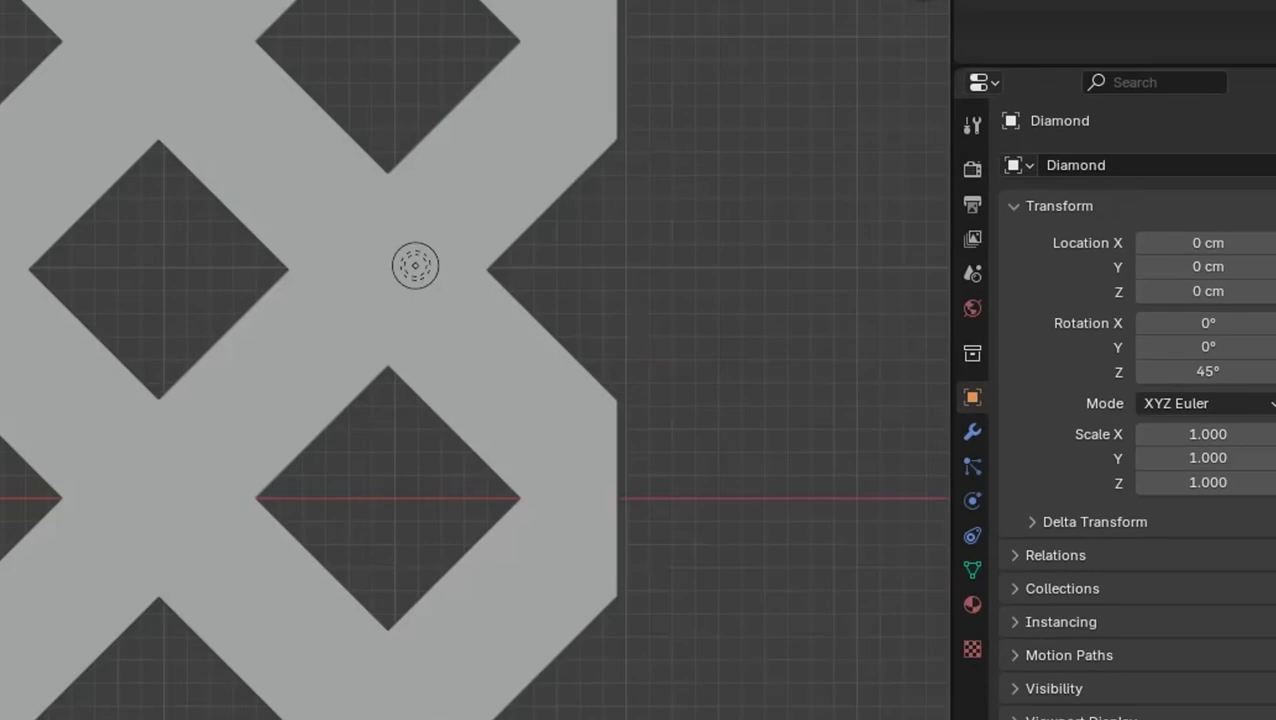
- Make a linked duplicate of the lattice in place and reframe the view
right_click(295, 428)
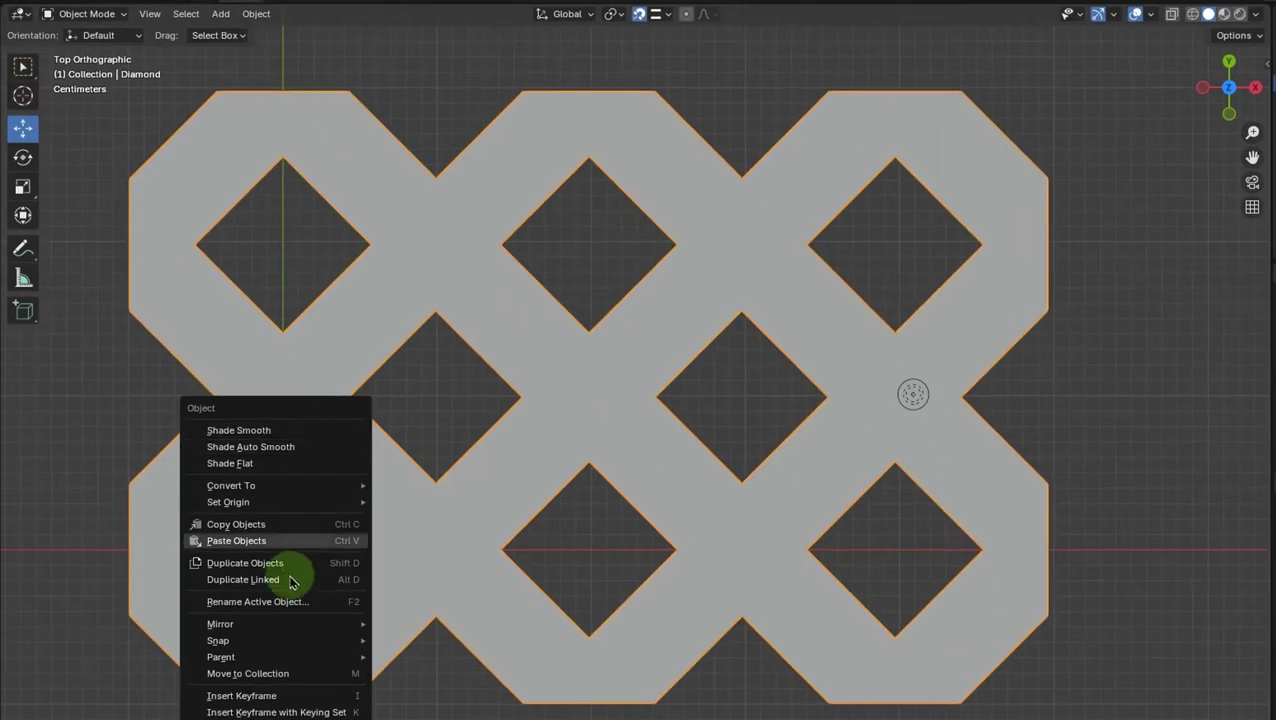
click(289, 578)
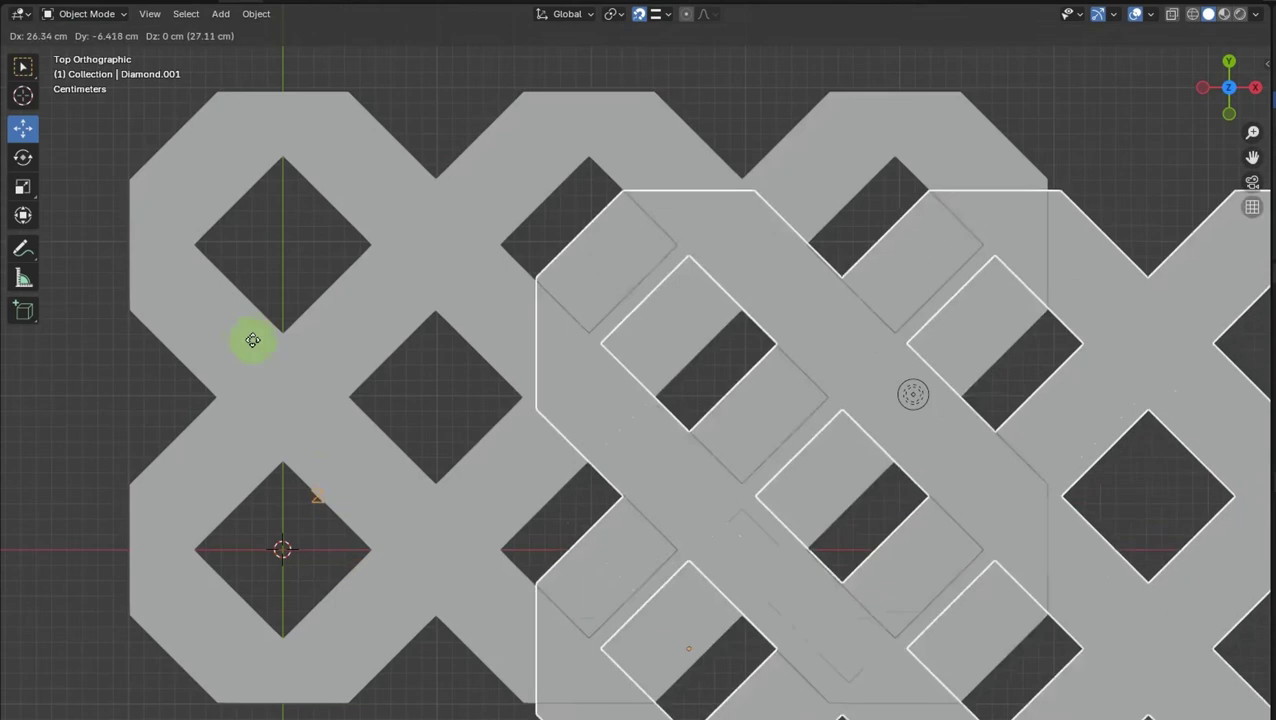
key(Escape)
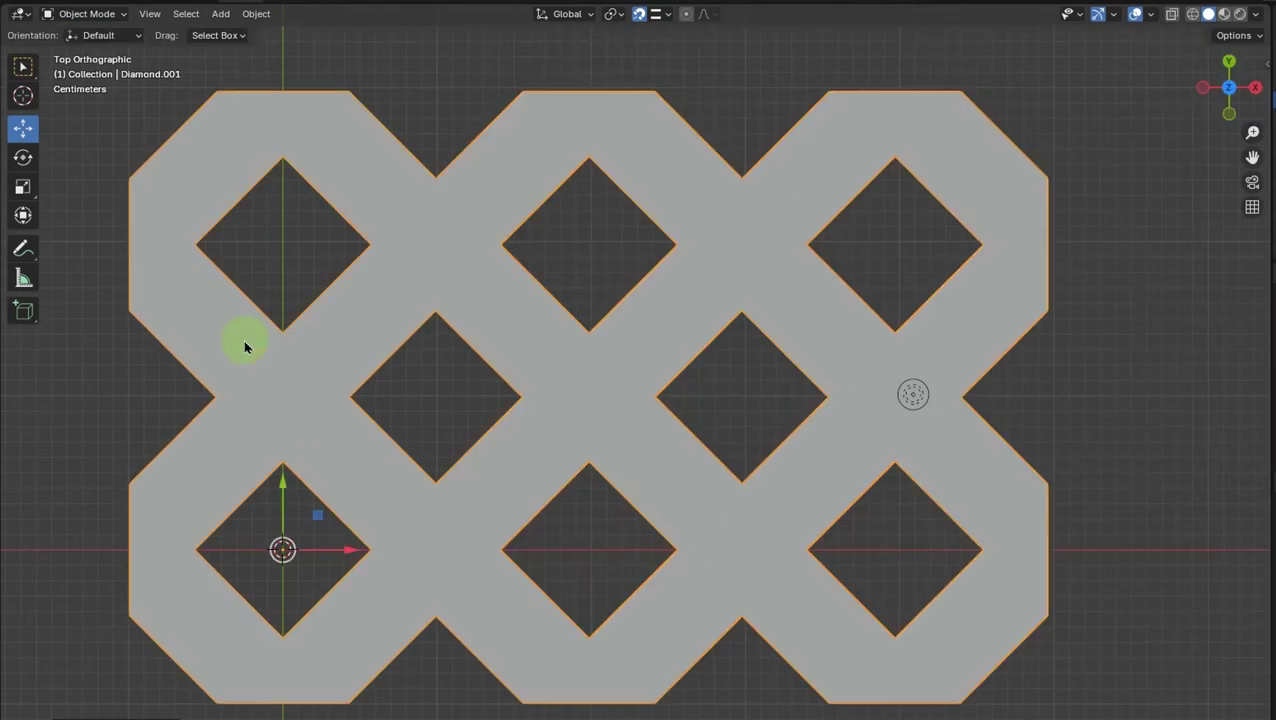
scroll(254, 347, down, 2)
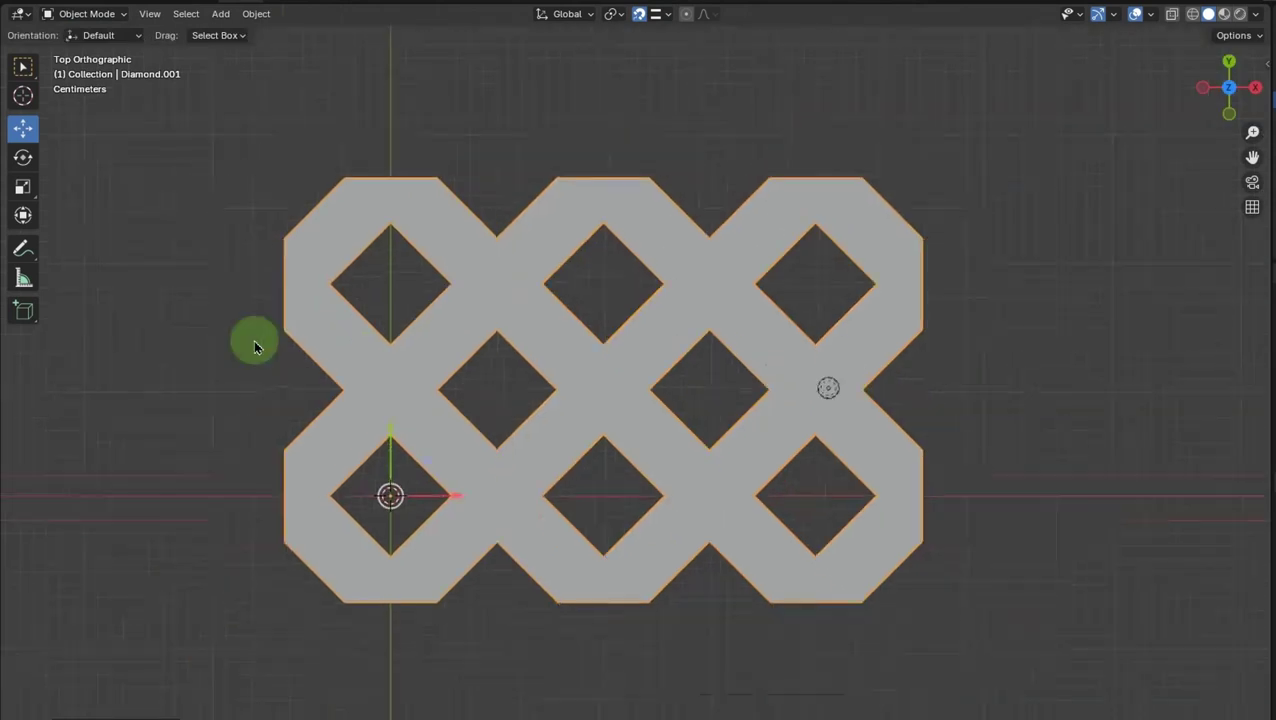
scroll(254, 347, down, 1)
scroll(254, 347, down, 3)
scroll(254, 347, down, 1)
scroll(254, 345, down, 1)
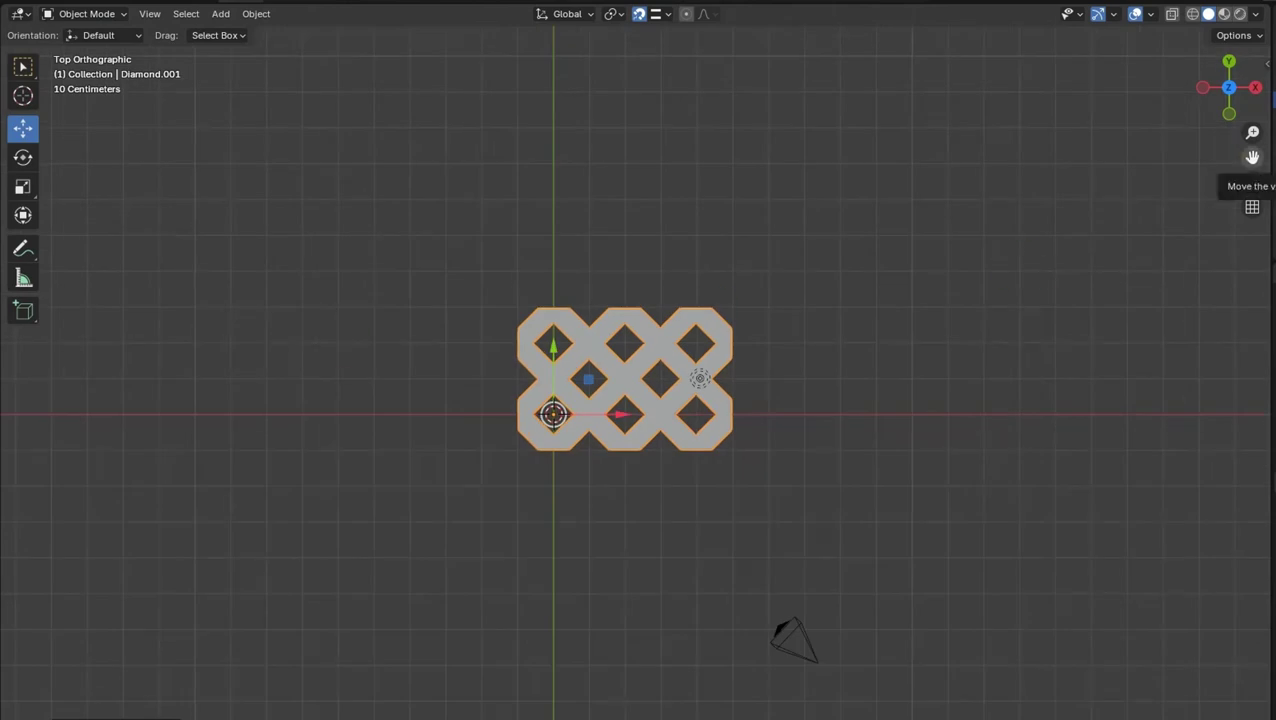
drag(1253, 157, 878, 317)
drag(1253, 157, 1213, 163)
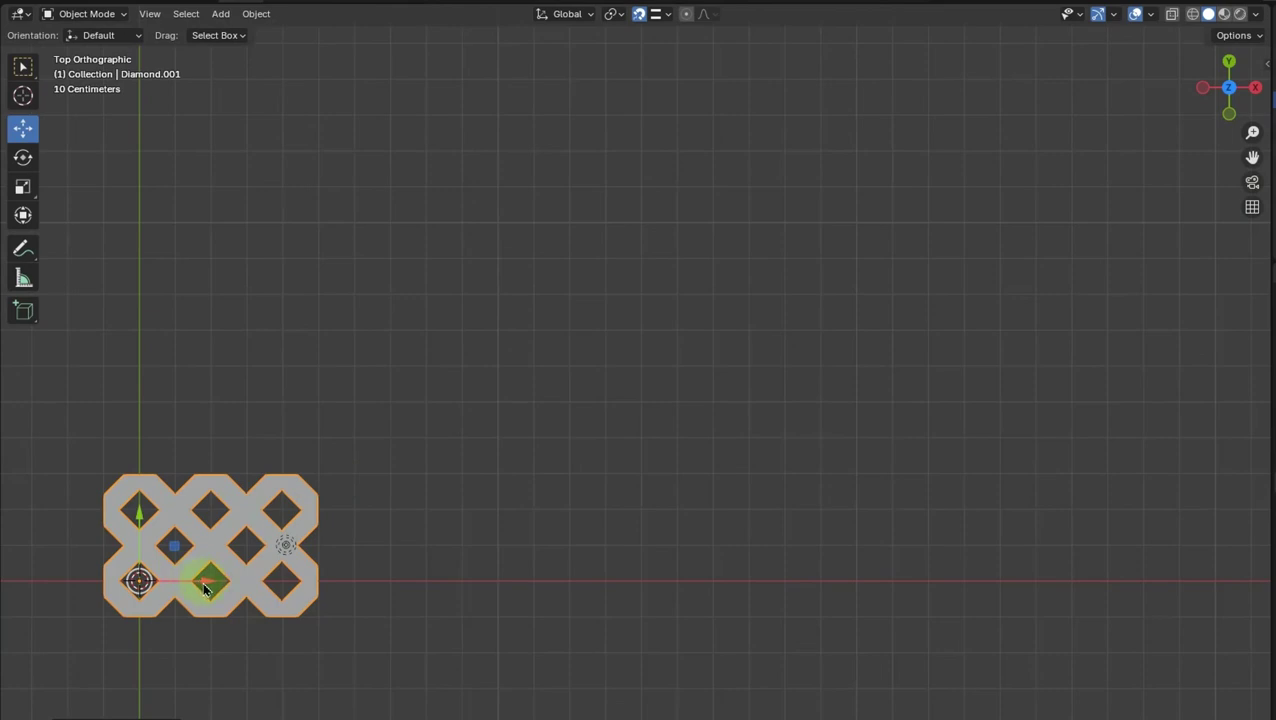
- With snapping off, duplicate the lattice and place the copy 83.732 cm along X
click(639, 13)
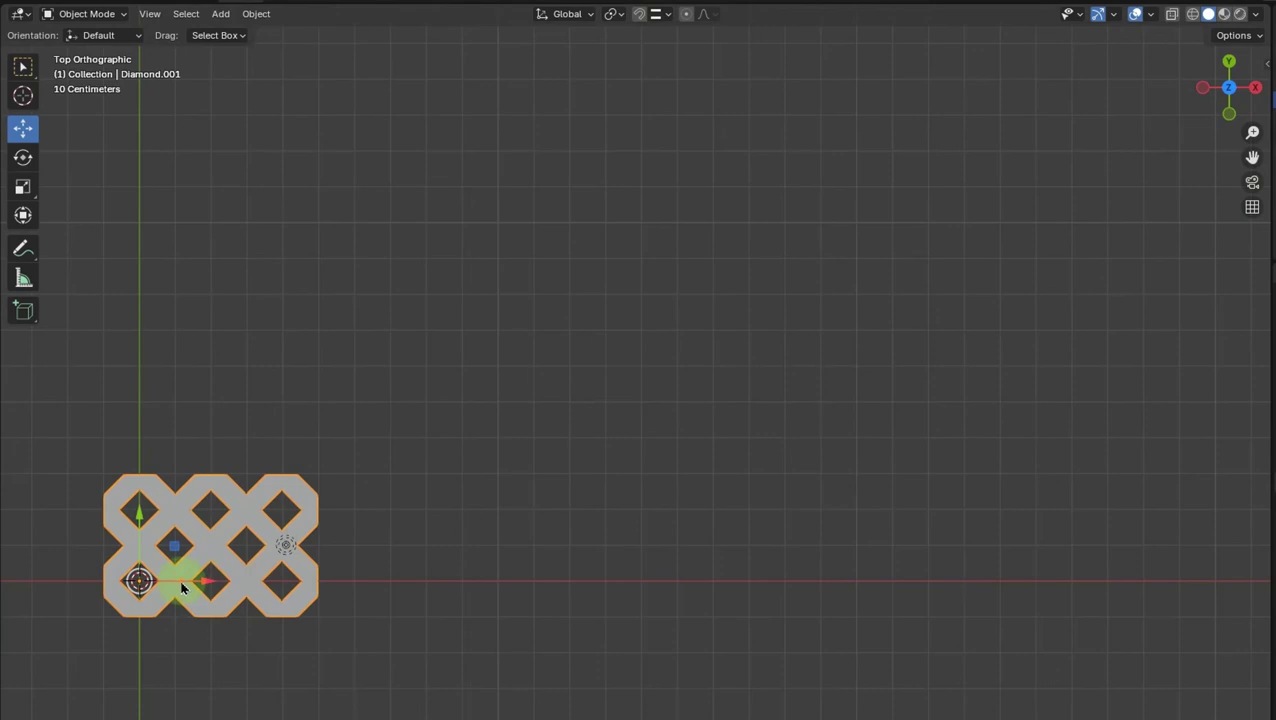
key(shift+d)
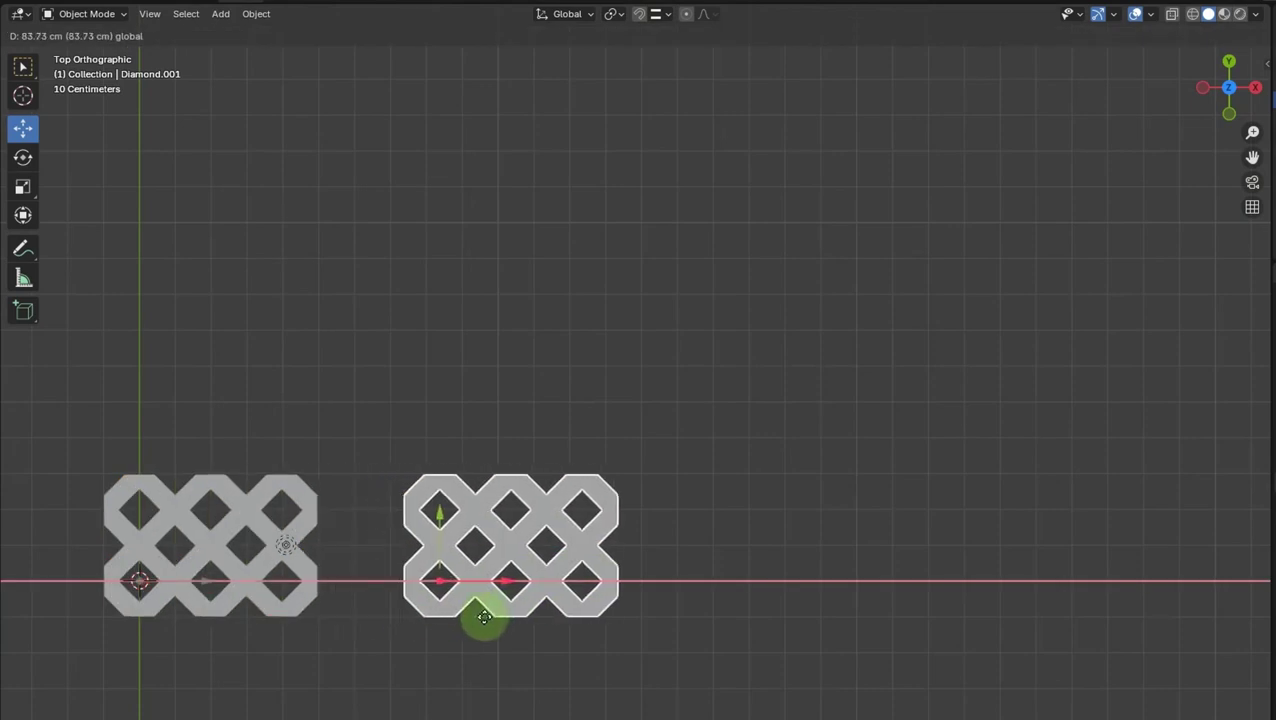
click(484, 621)
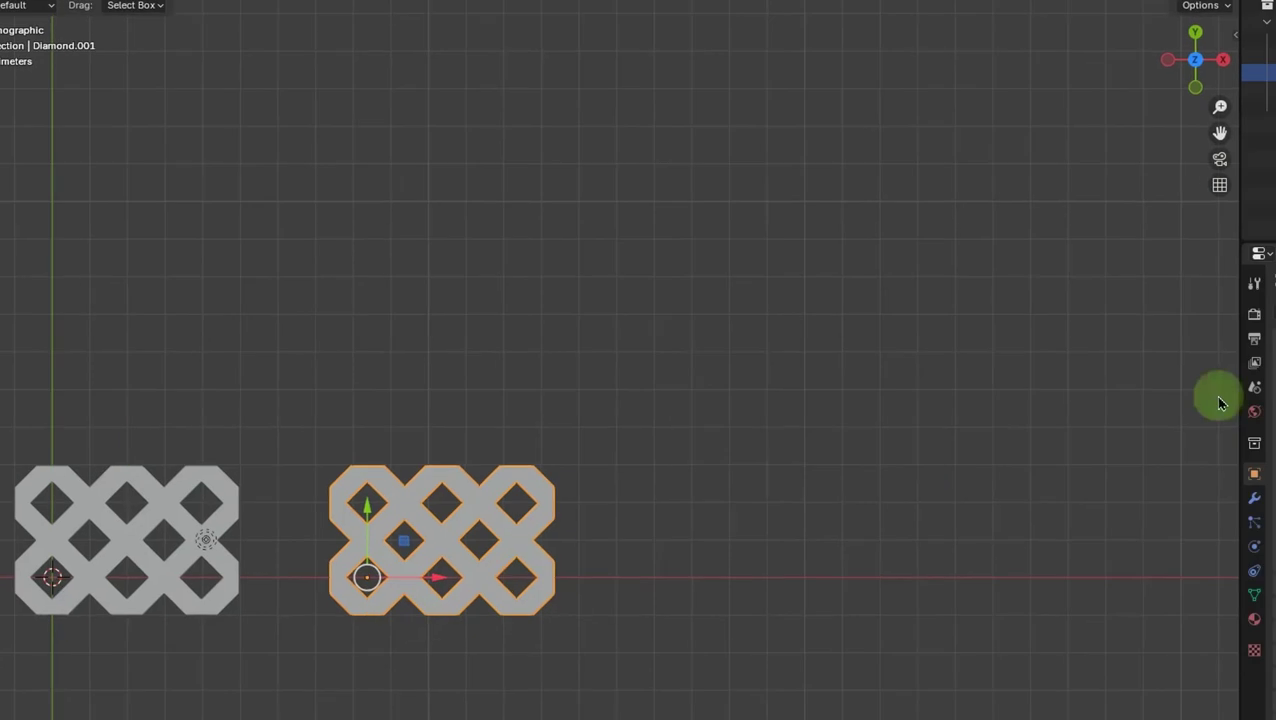
- Rename the copy to Diamond.Grid by replacing its 001 suffix
double_click(1065, 110)
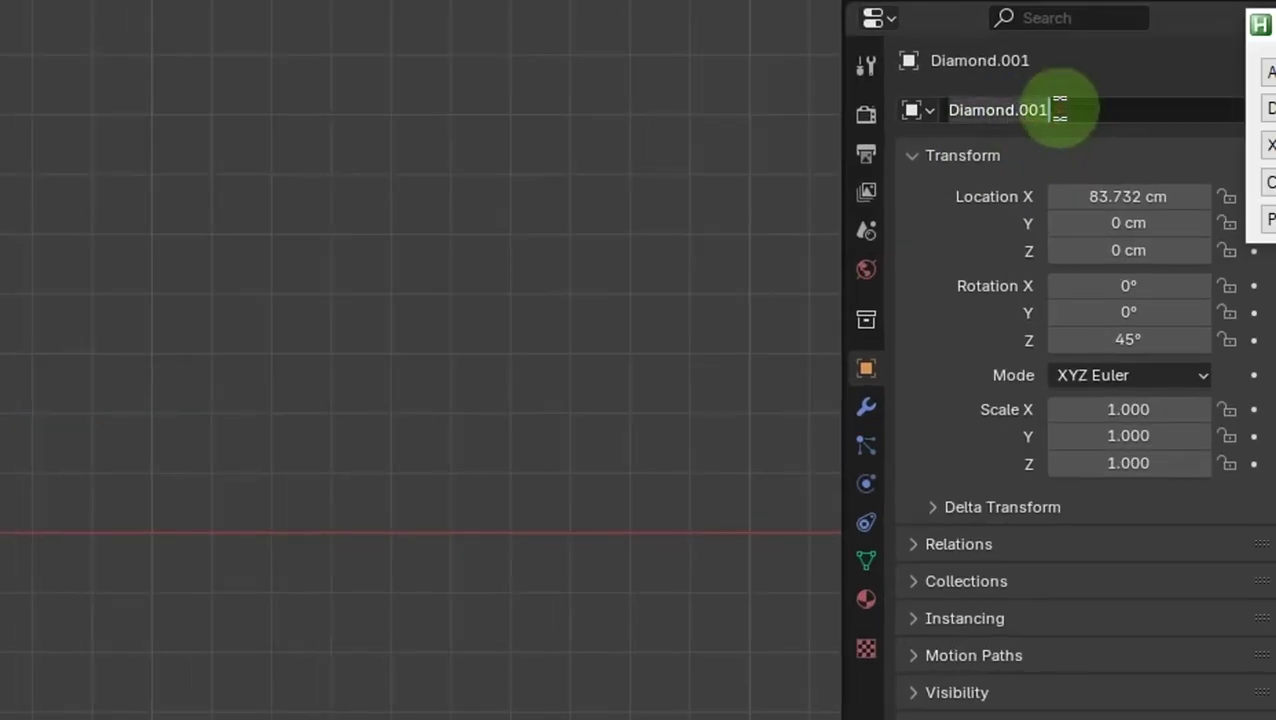
drag(1060, 110, 1026, 112)
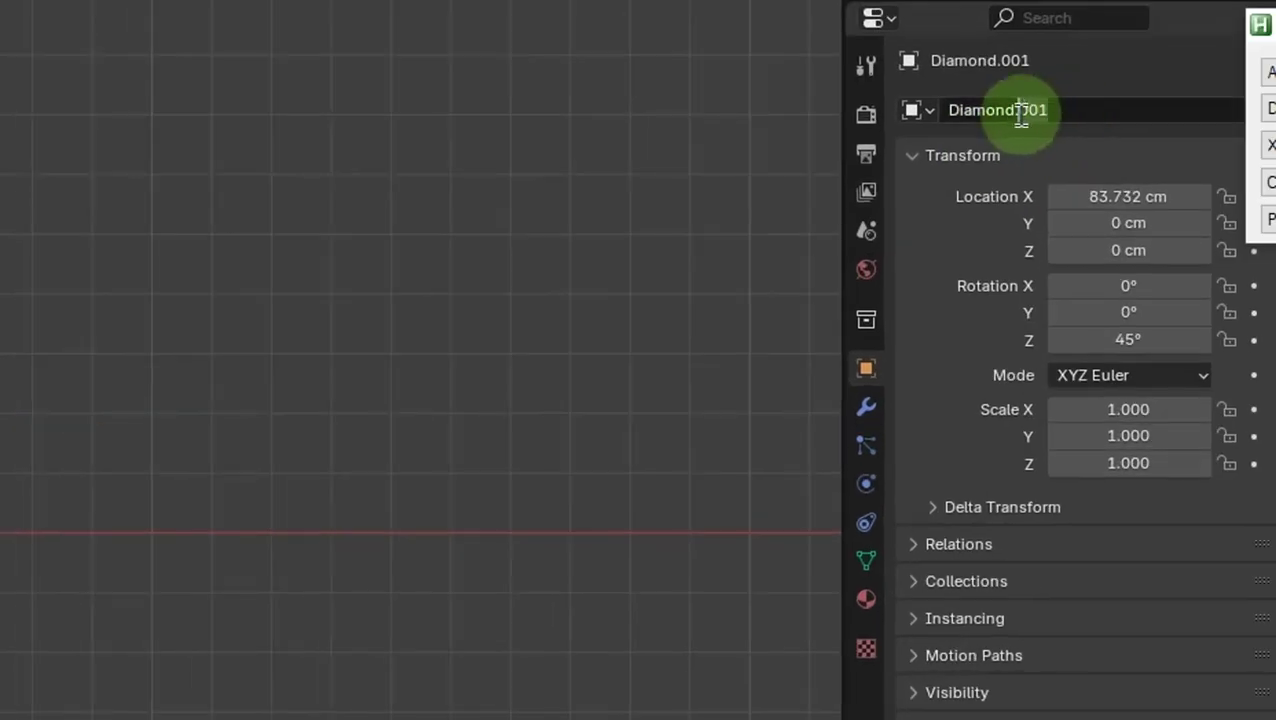
double_click(1020, 112)
text(Grid)
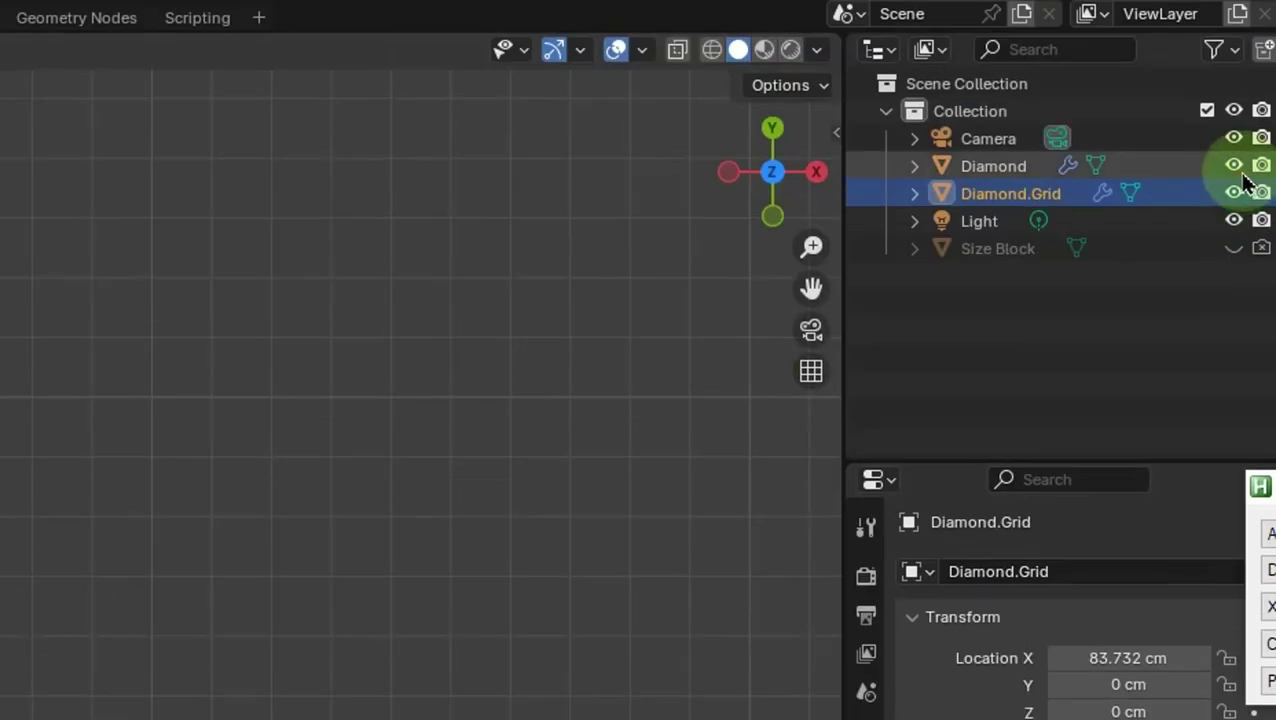
- Hide the original Diamond from viewport and renders, and collapse Diamond.Grid's ArrayH modifier
click(1236, 167)
click(1260, 170)
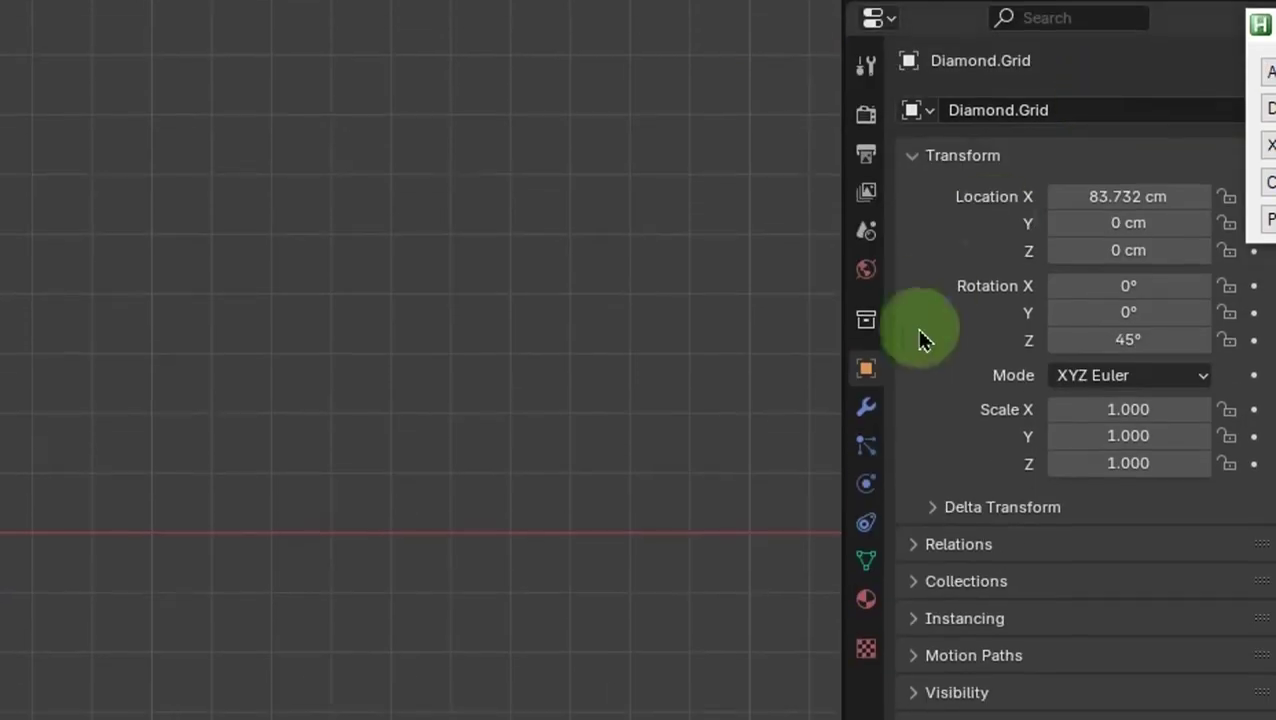
click(868, 412)
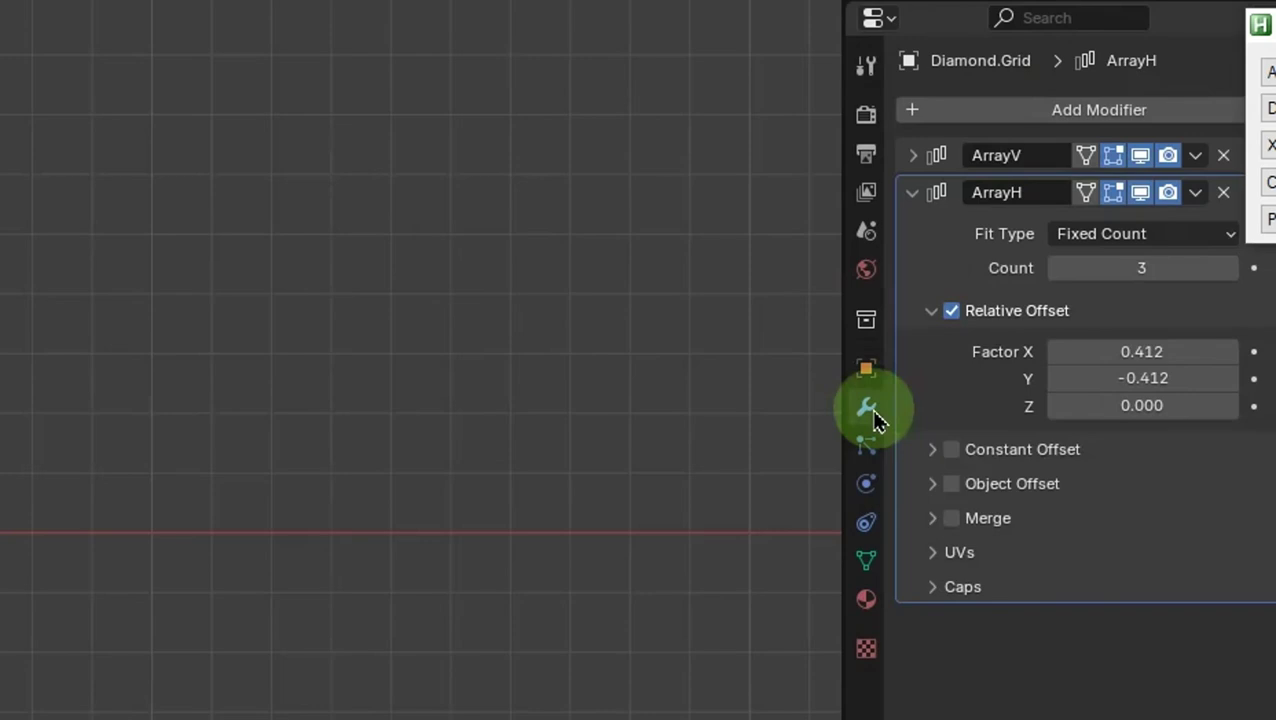
click(912, 194)
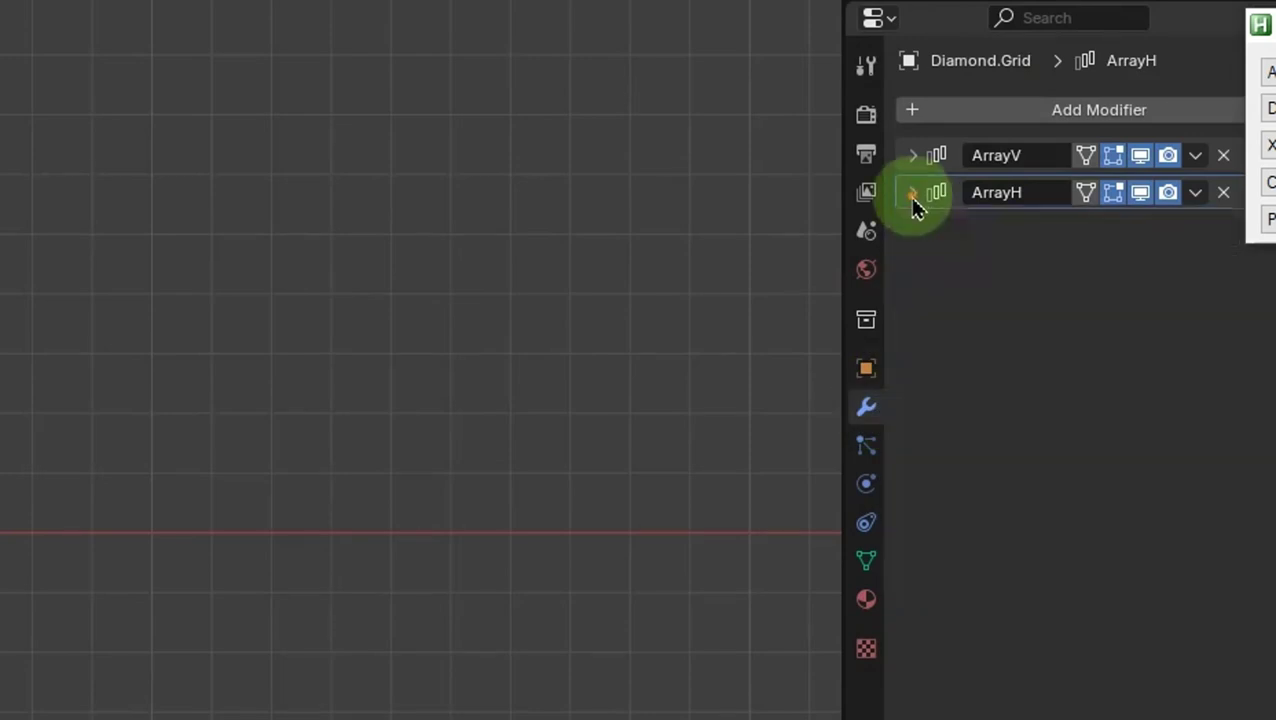
- Add an Array modifier named ArrayGridV with relative offset 0.455 in X and Y
click(922, 112)
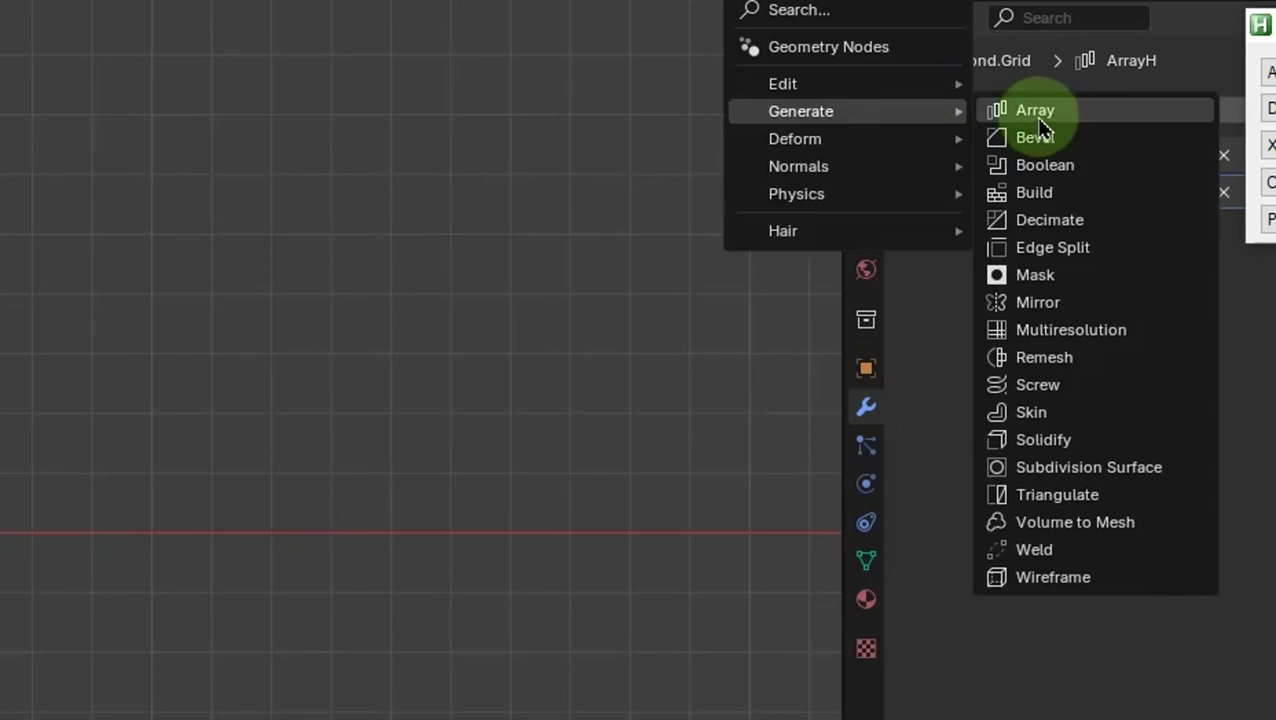
click(1038, 118)
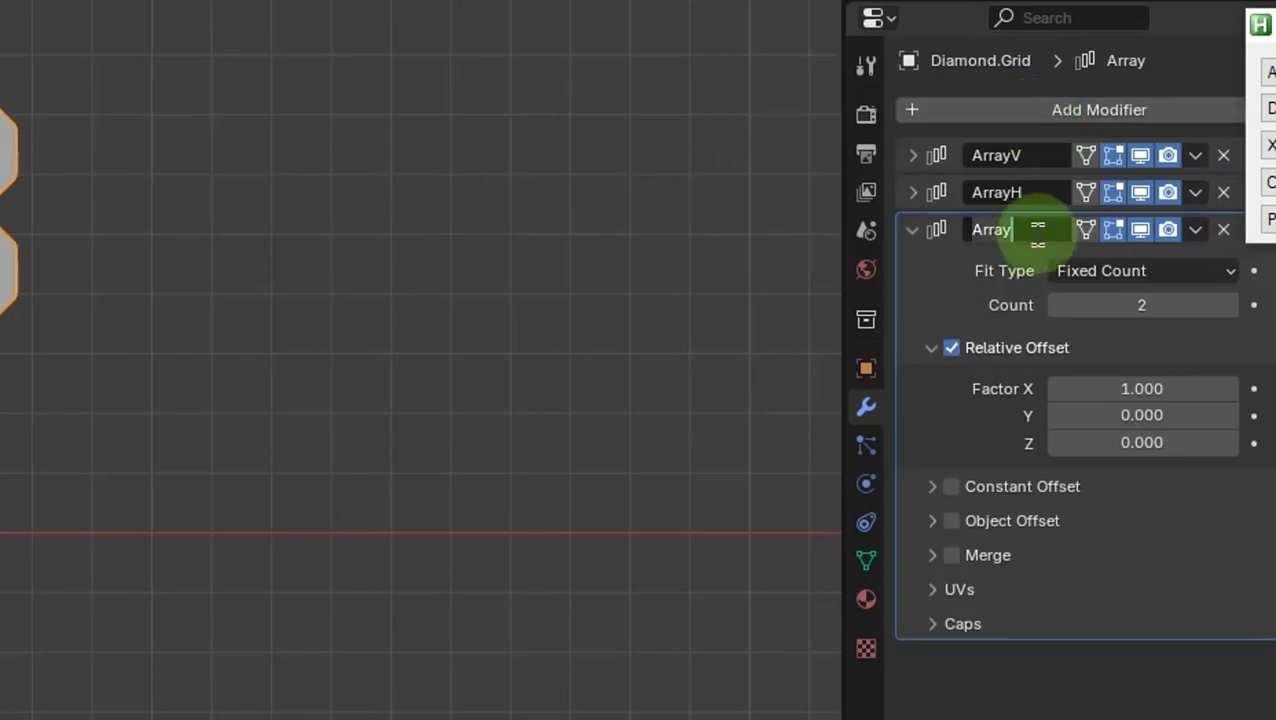
text(GridV)
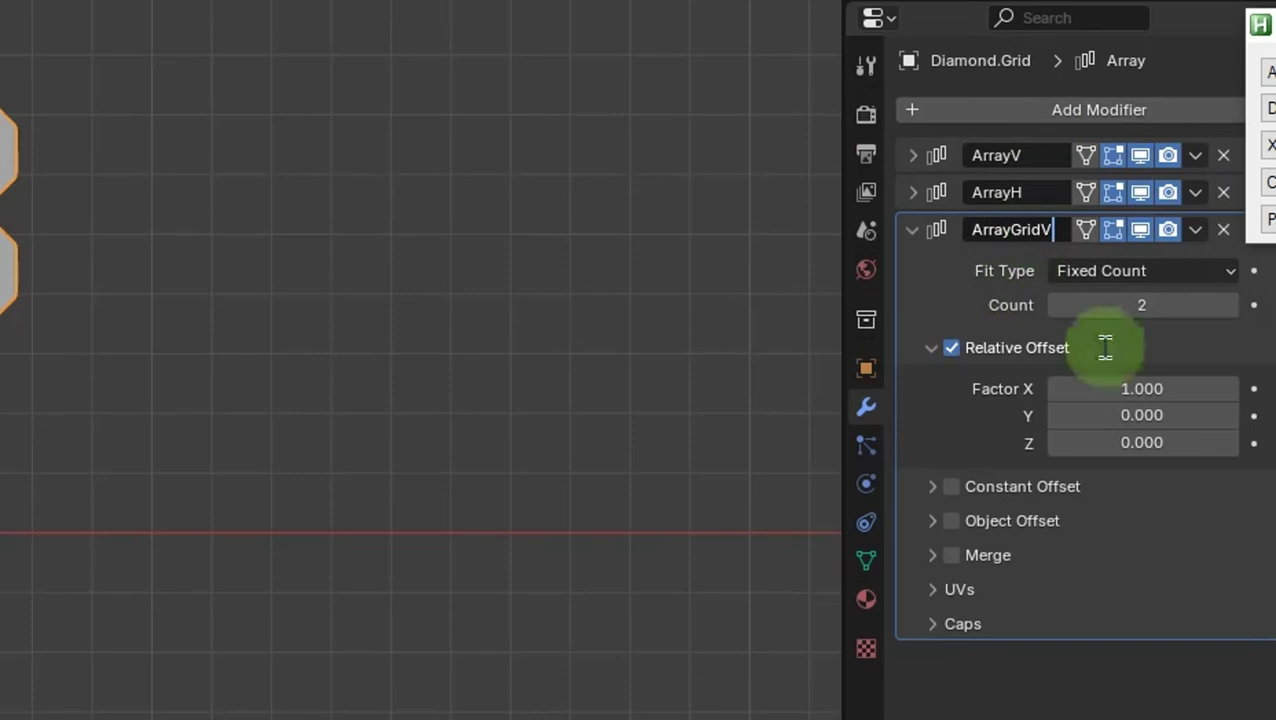
key(Return)
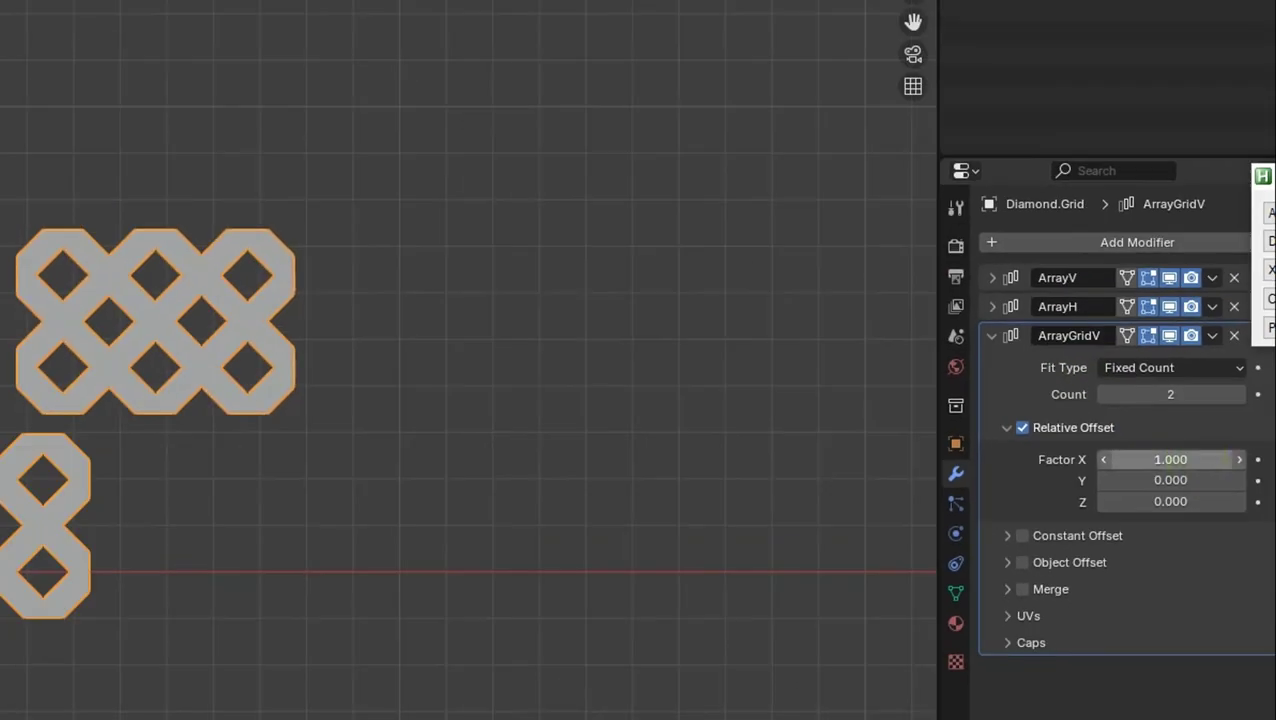
text(0.455)
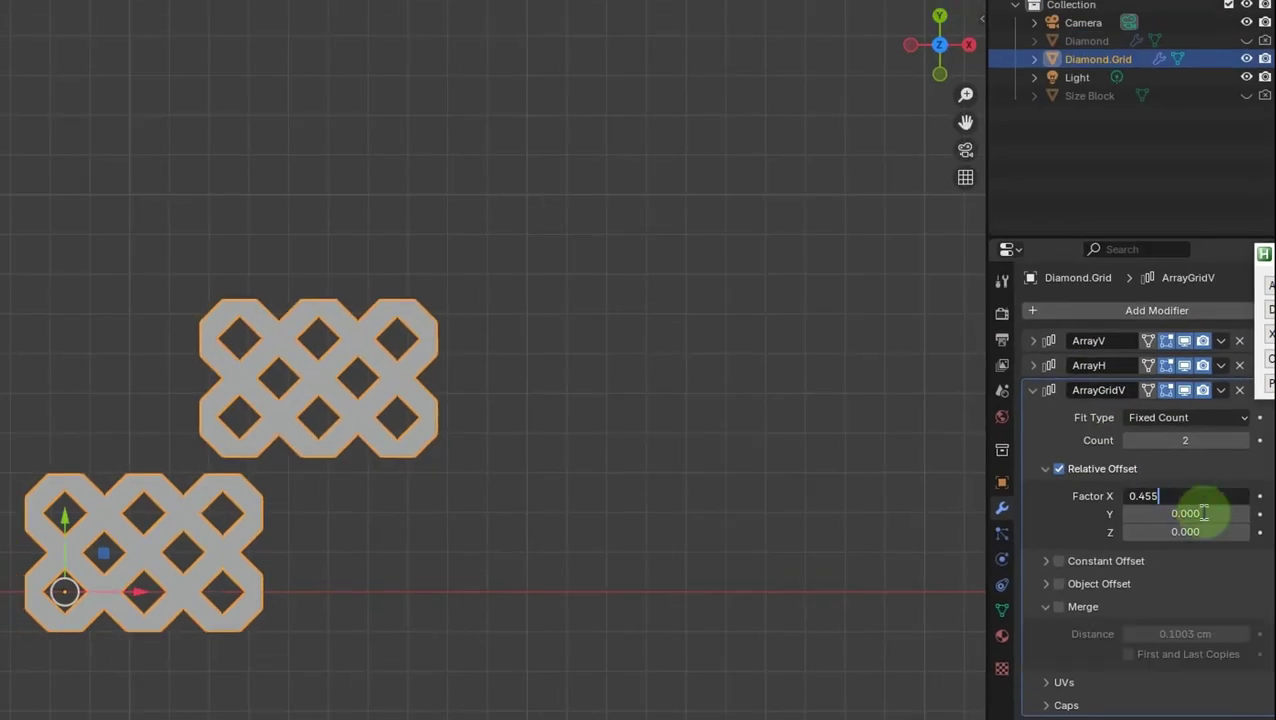
key(Return)
click(1202, 513)
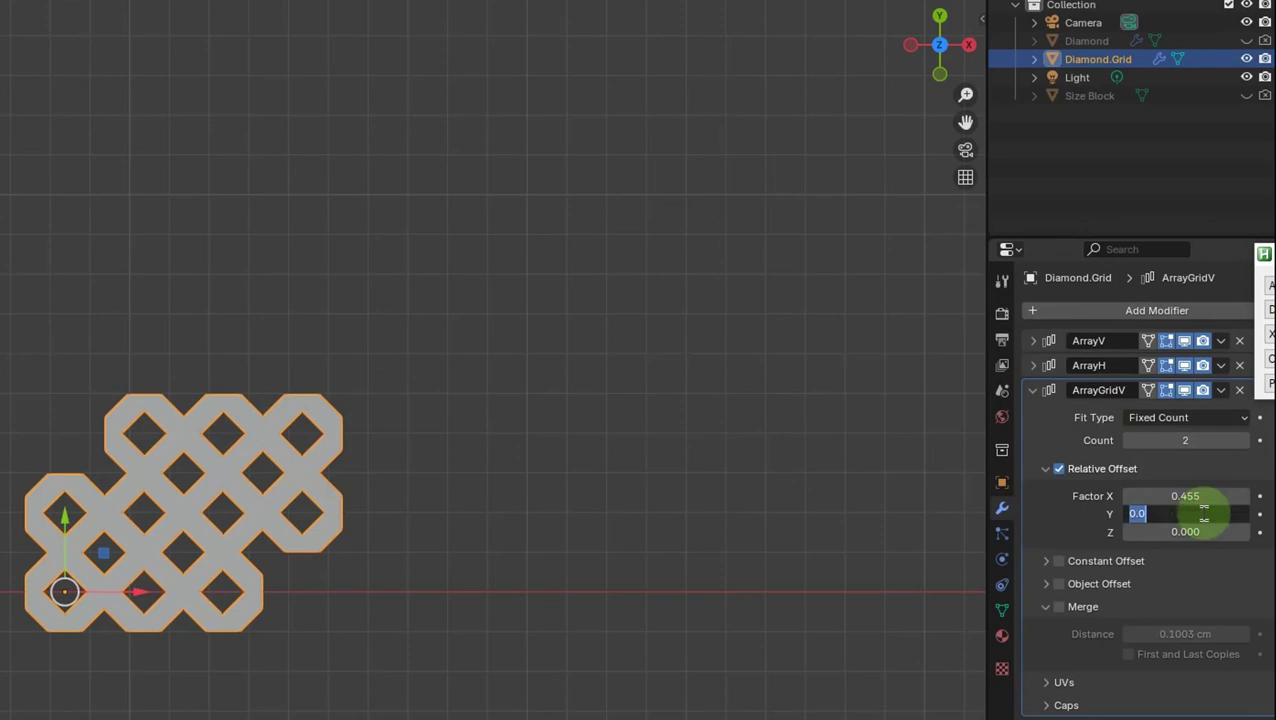
text(0.455)
key(Return)
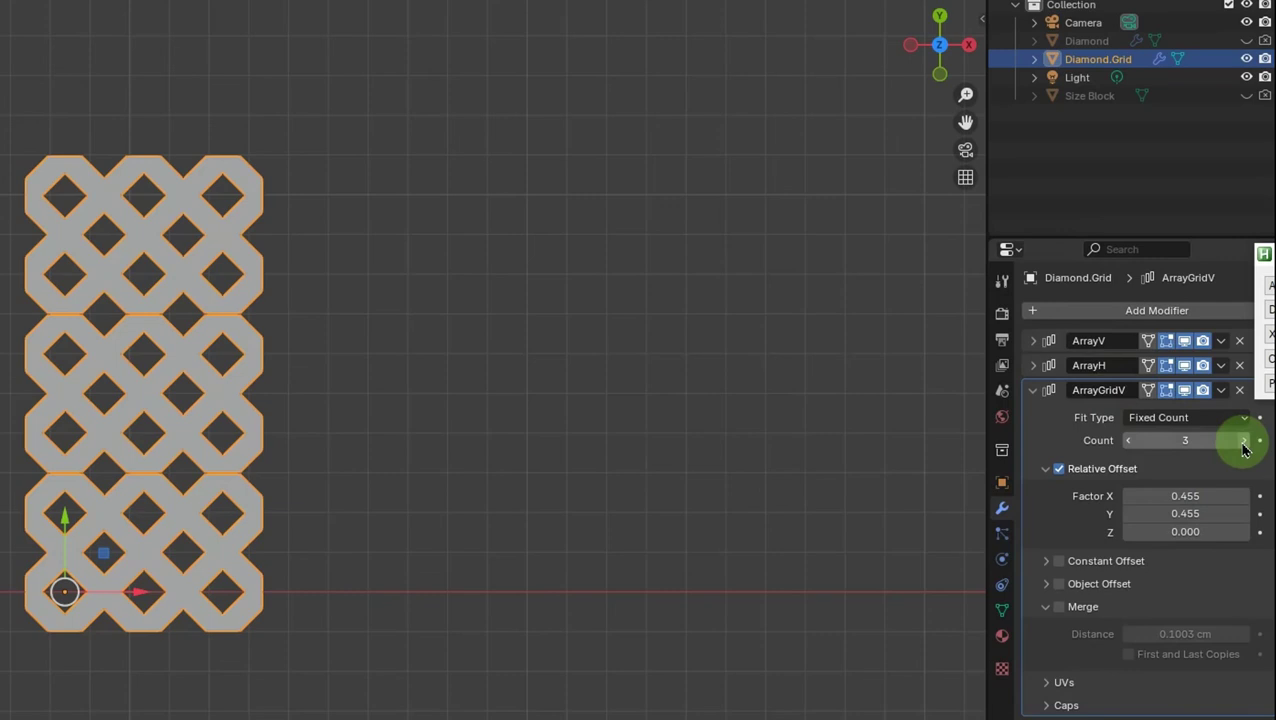
- Raise the ArrayGridV count to 5 and collapse its panel
click(1243, 445)
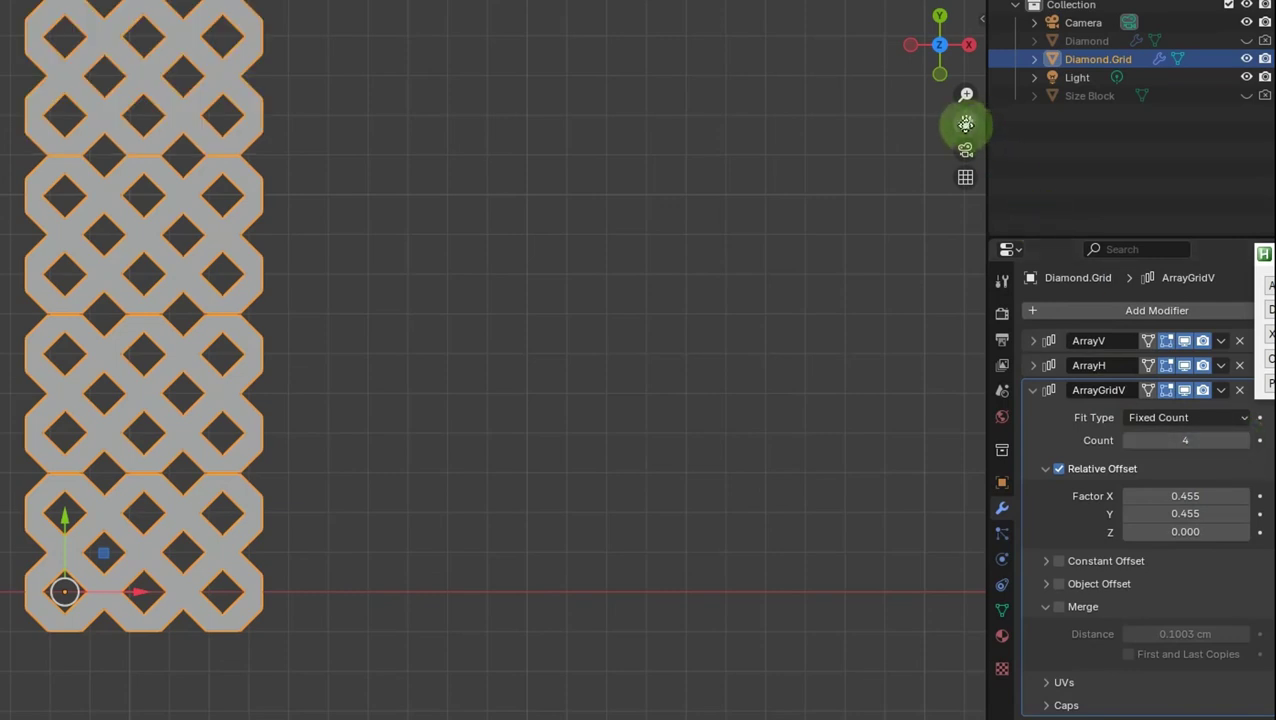
drag(966, 123, 970, 190)
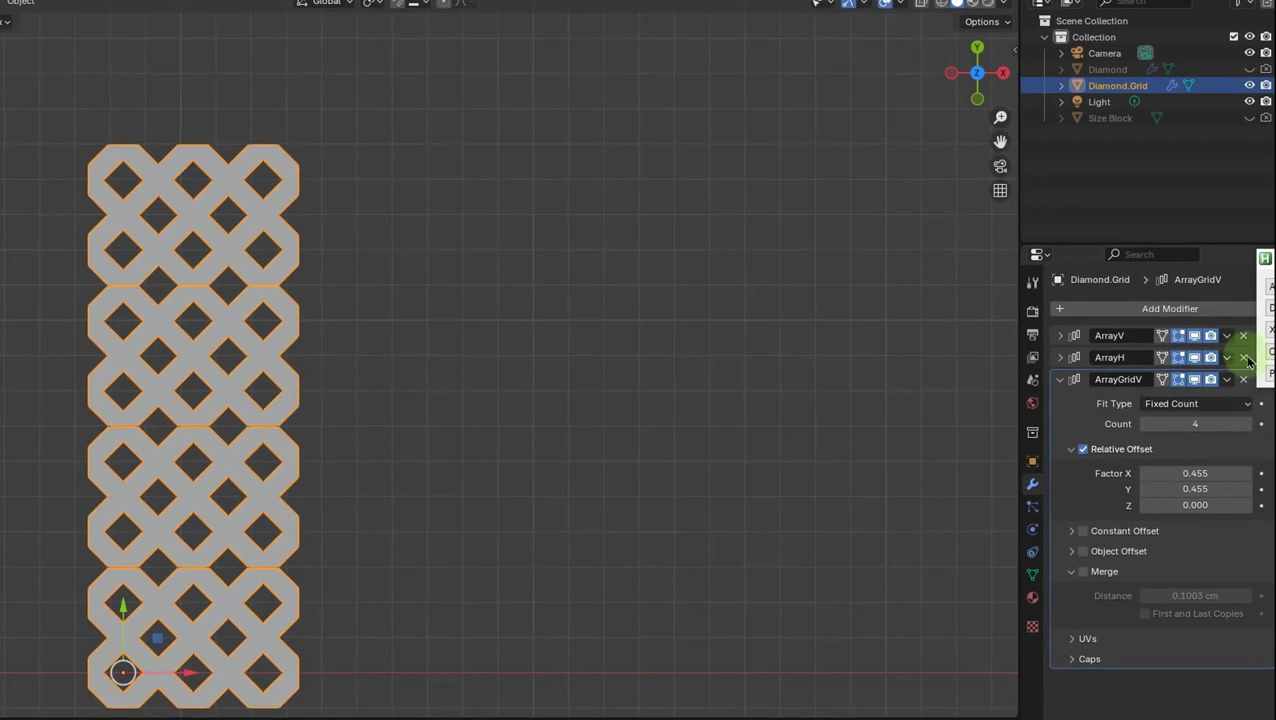
click(1249, 425)
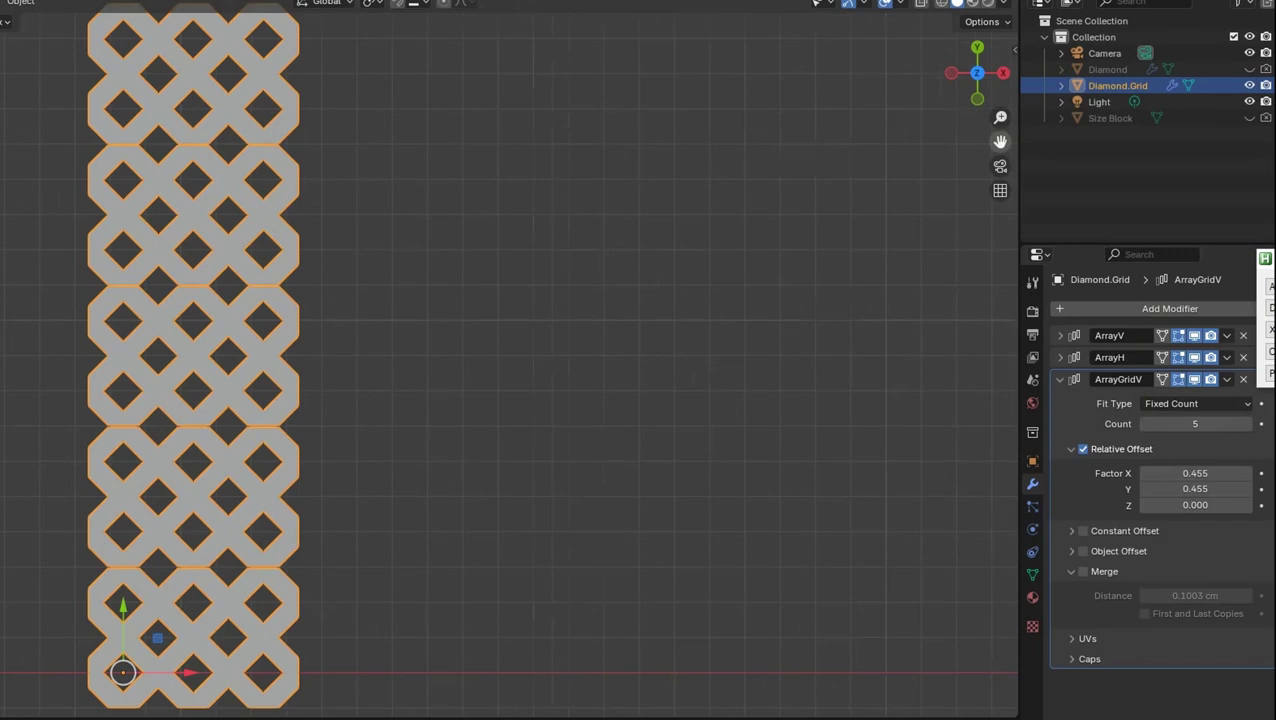
drag(1000, 141, 792, 317)
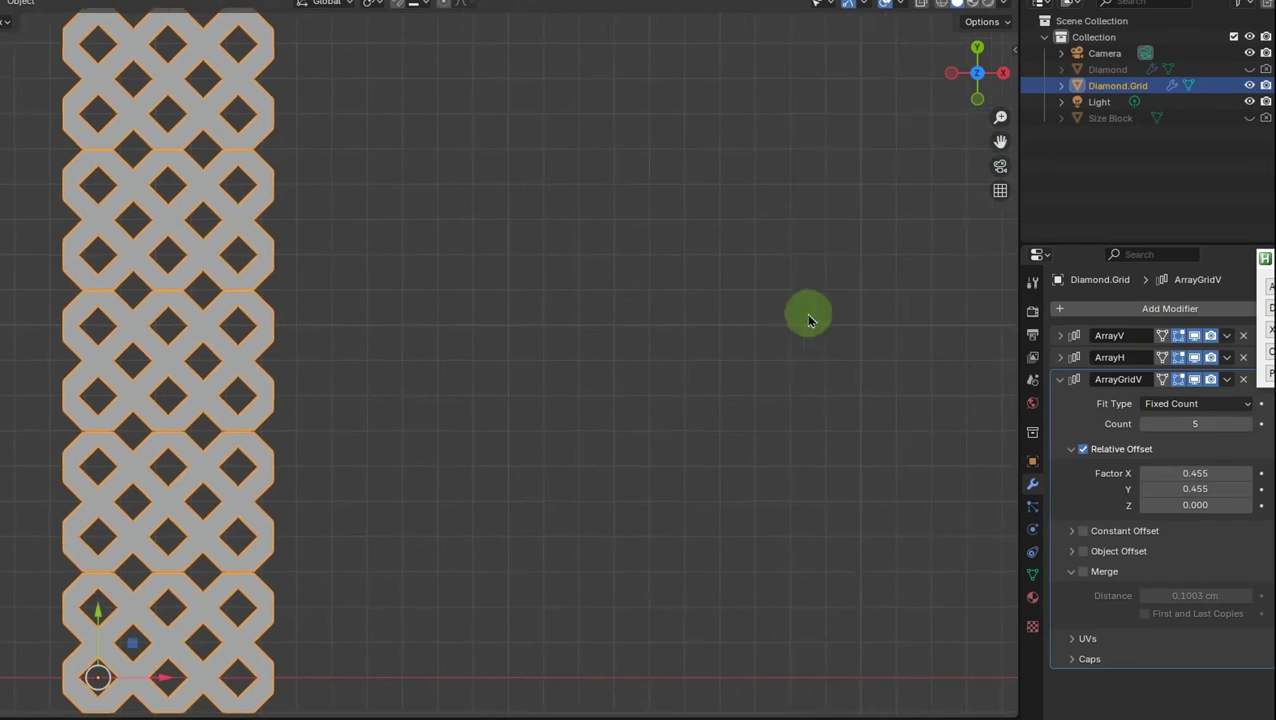
click(1061, 387)
- Add another Array modifier and name it ArrayGridH
click(1062, 311)
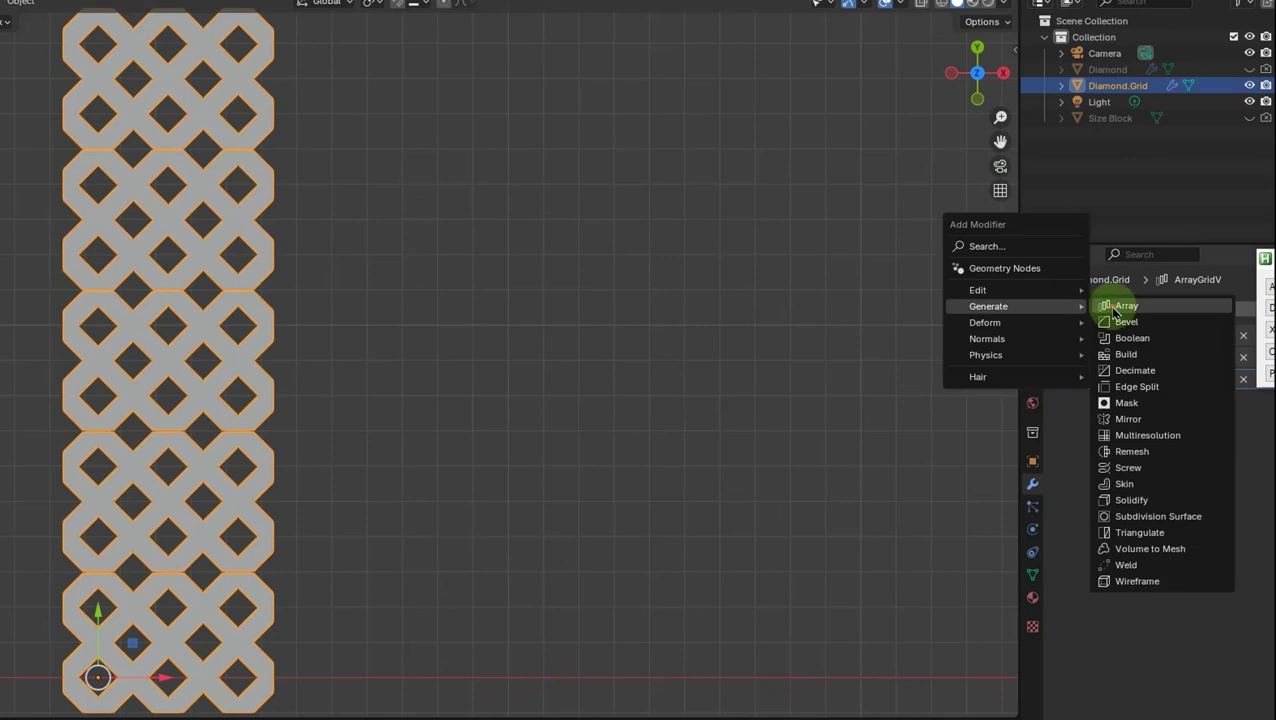
click(1114, 307)
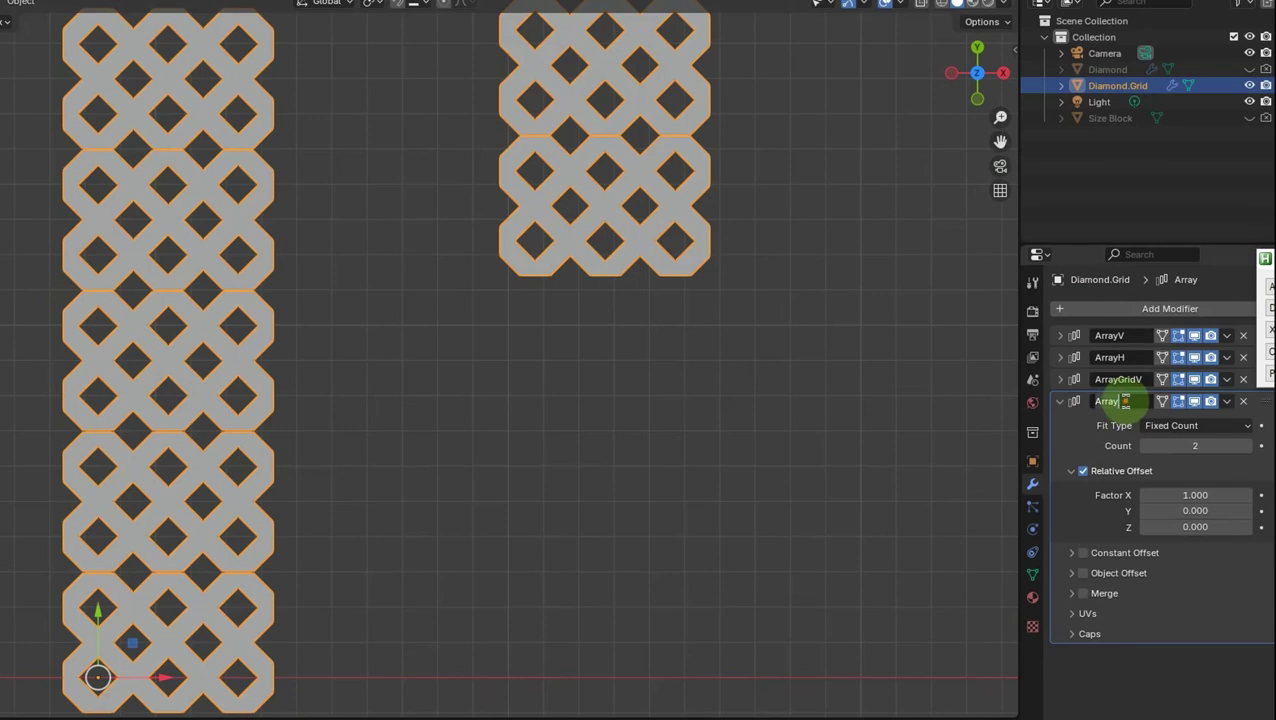
double_click(1125, 401)
text(GridH)
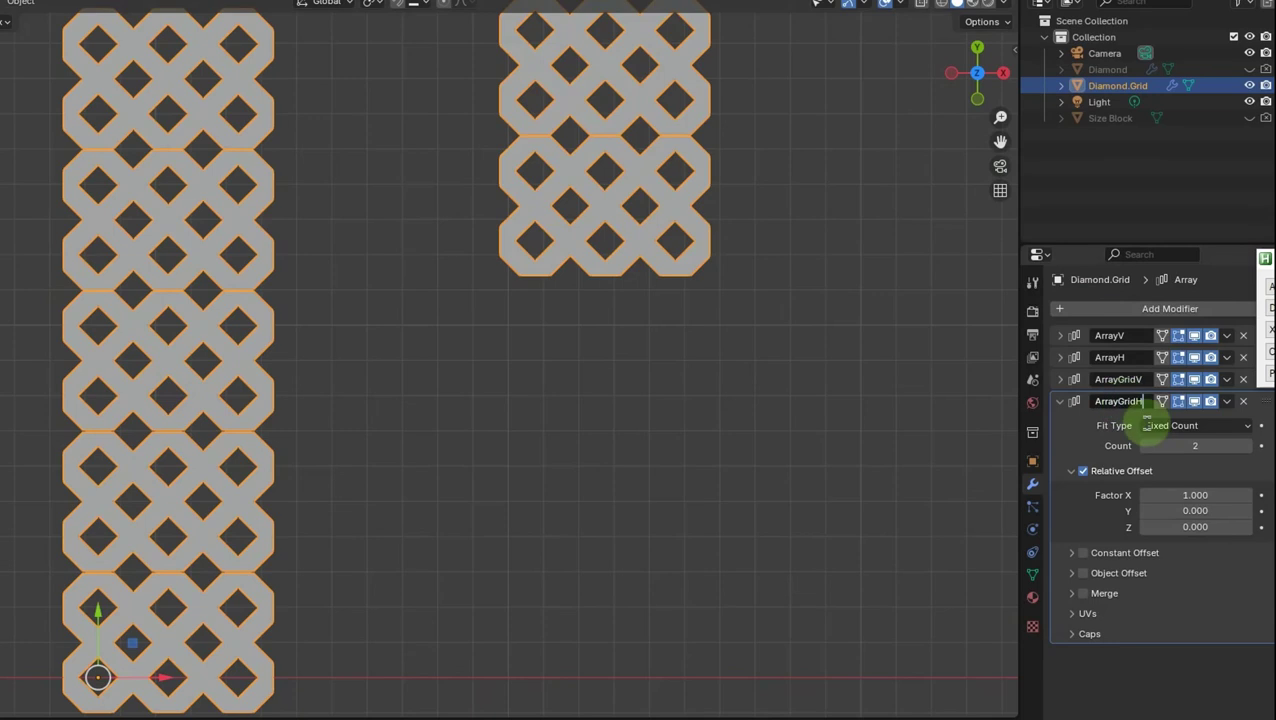
key(Return)
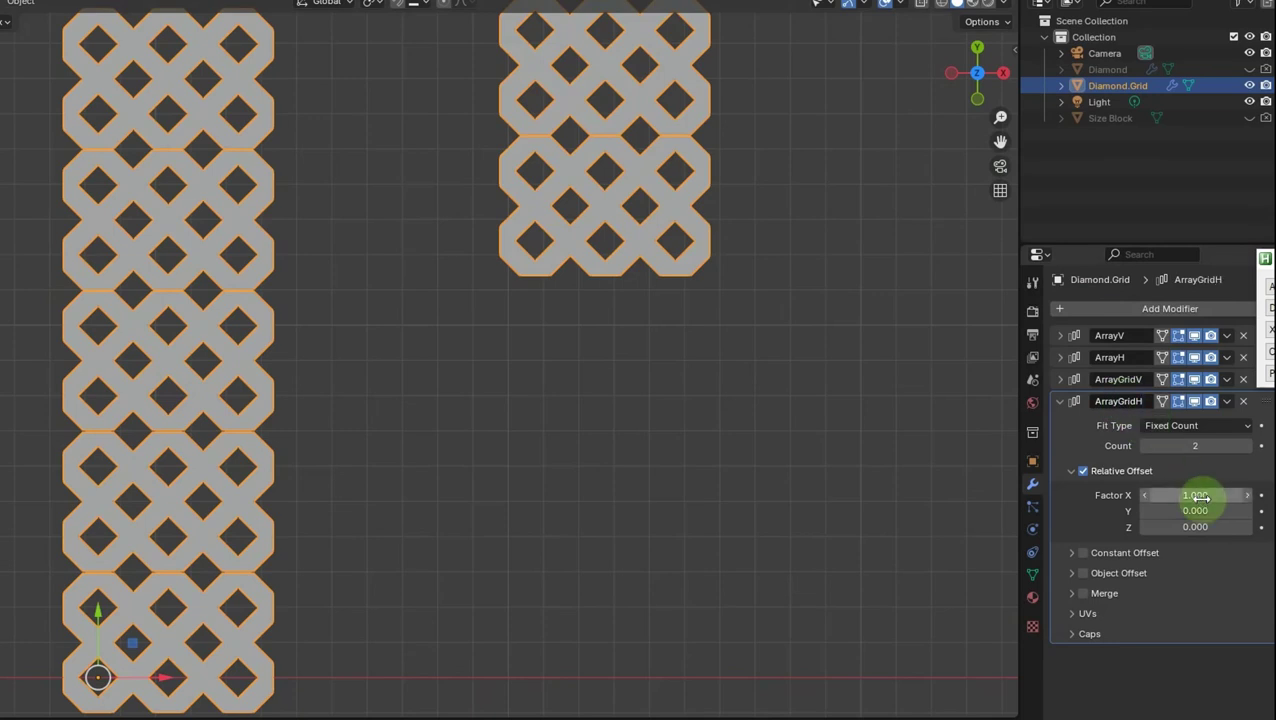
- Set ArrayGridH's relative offset to X 0.24 and Y -0.24
click(1199, 496)
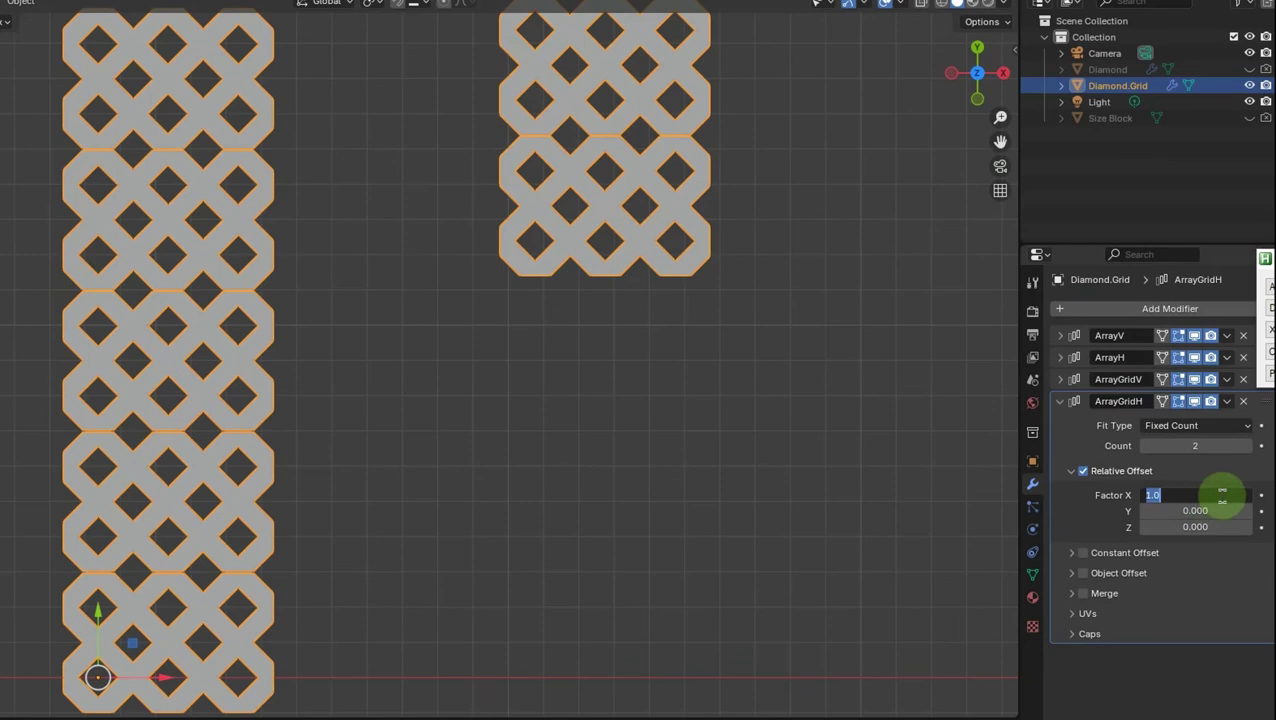
text(0.24)
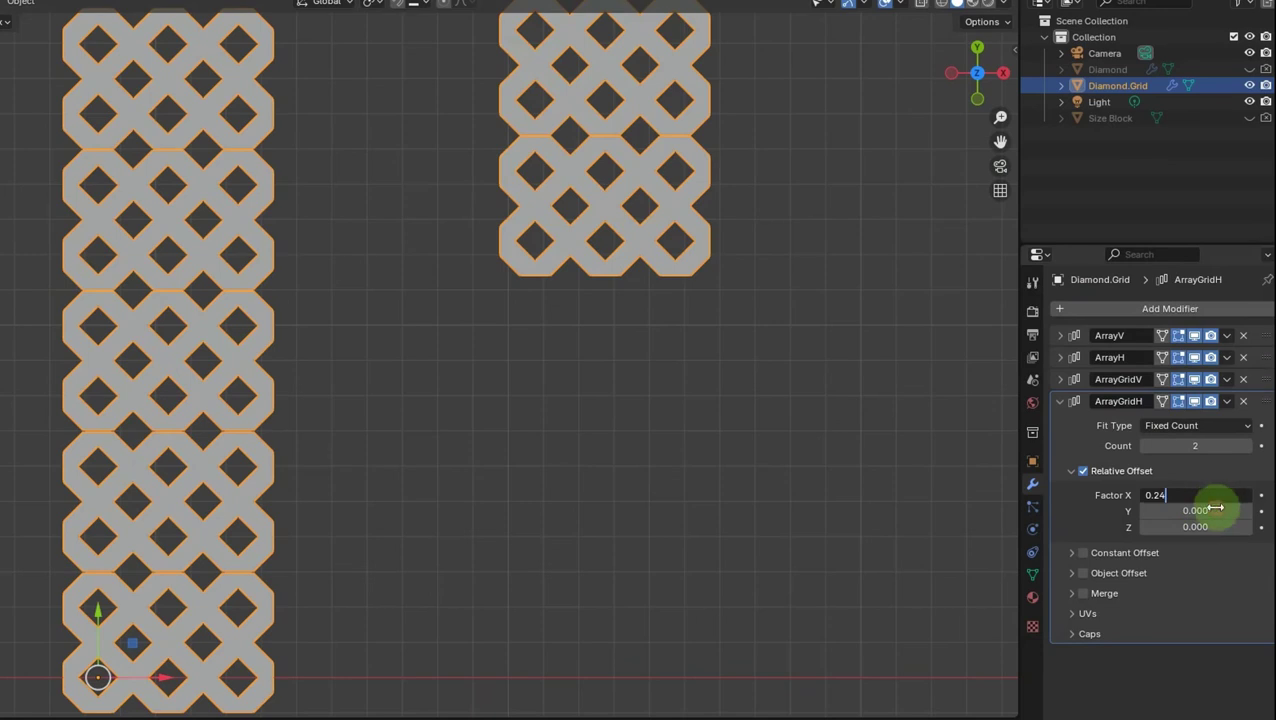
key(Return)
click(1216, 510)
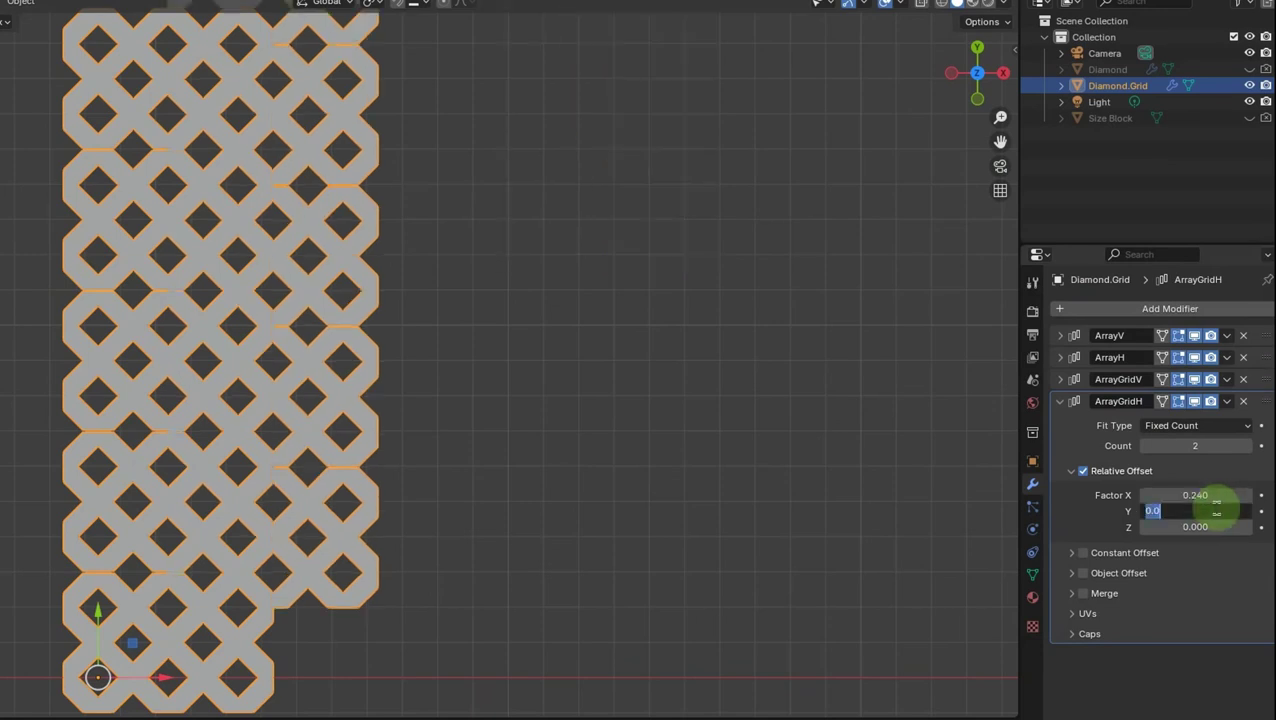
text(0.24)
key(Return)
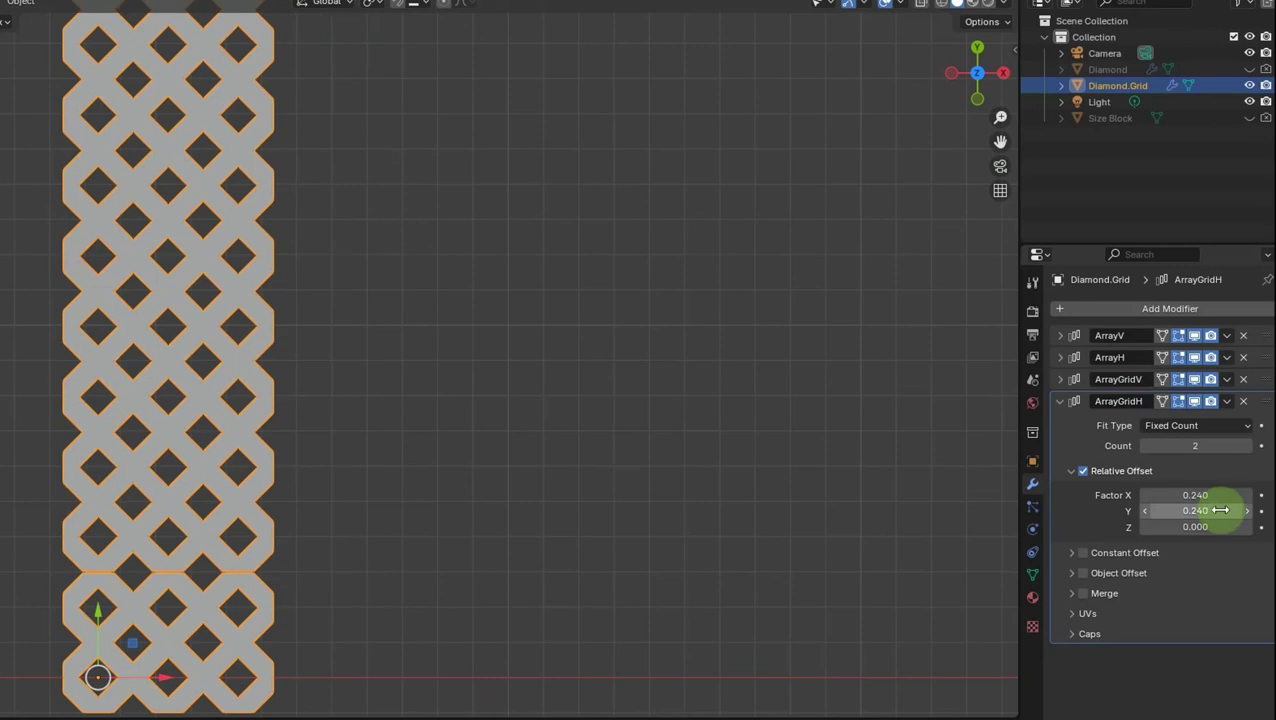
click(1220, 510)
click(1221, 510)
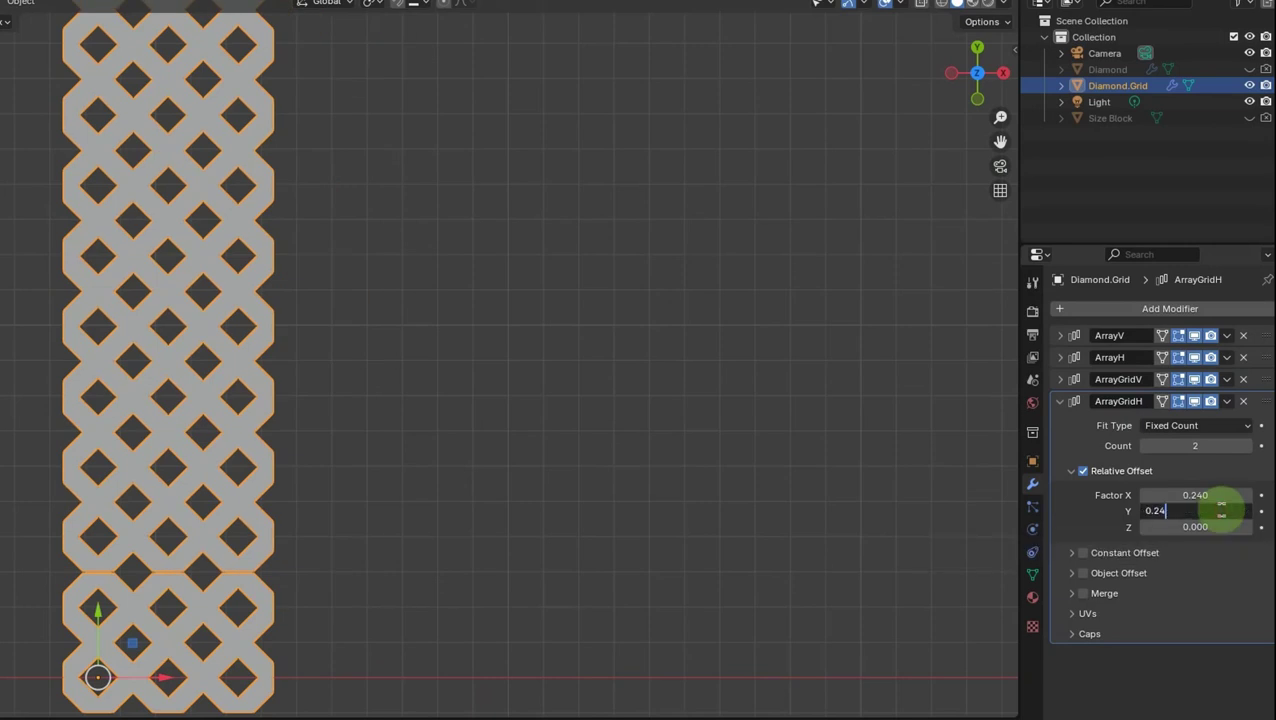
text(-)
key(Return)
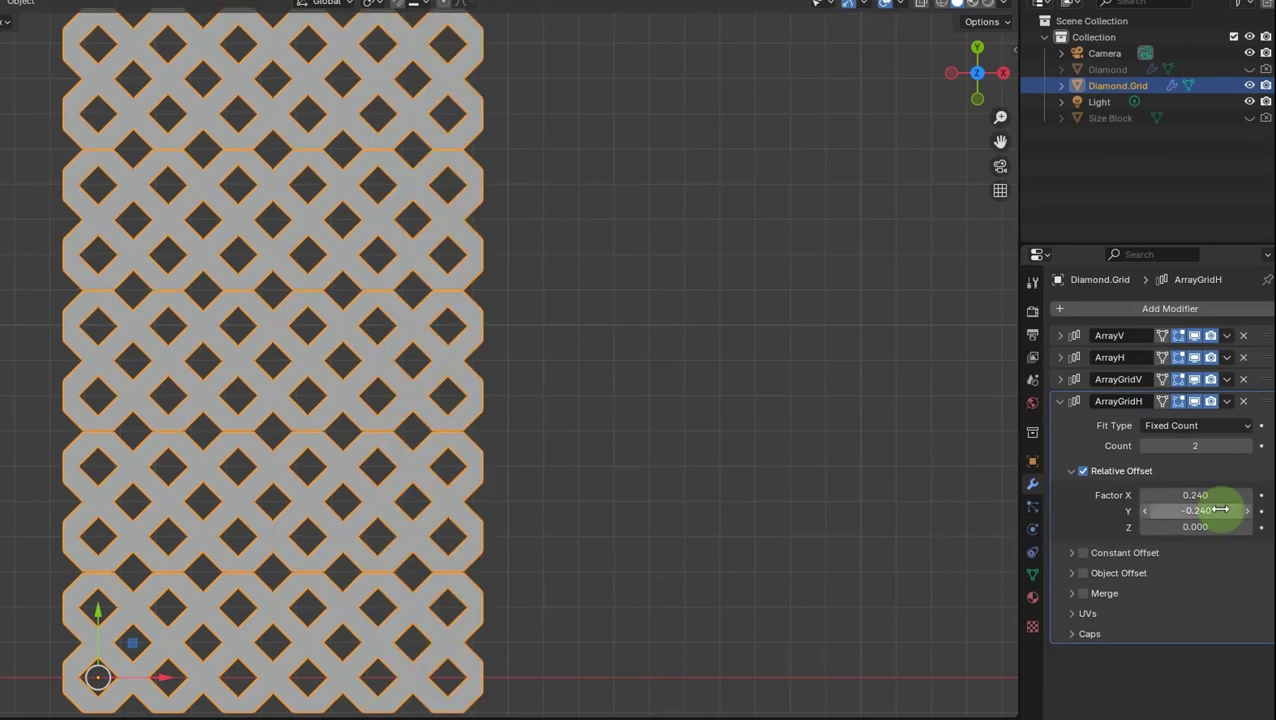
- Increase the ArrayGridH count to 5 and frame the whole paver field
click(1247, 447)
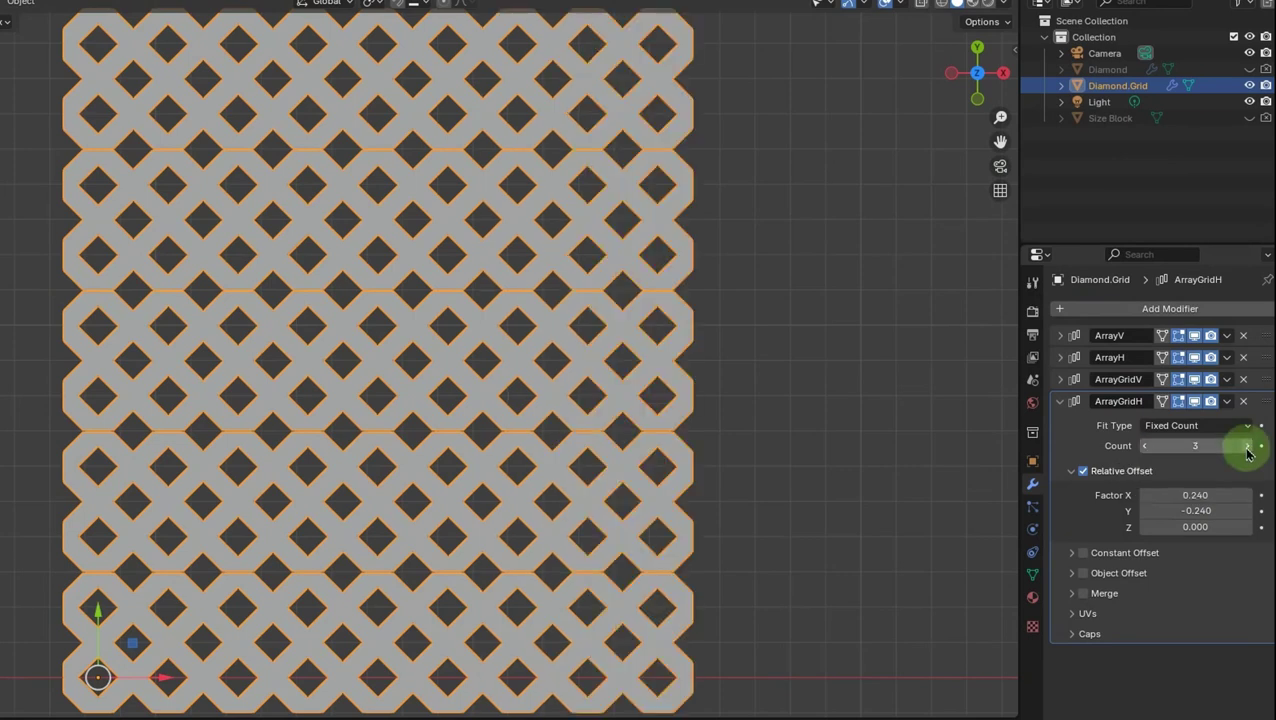
click(1247, 447)
click(1247, 447)
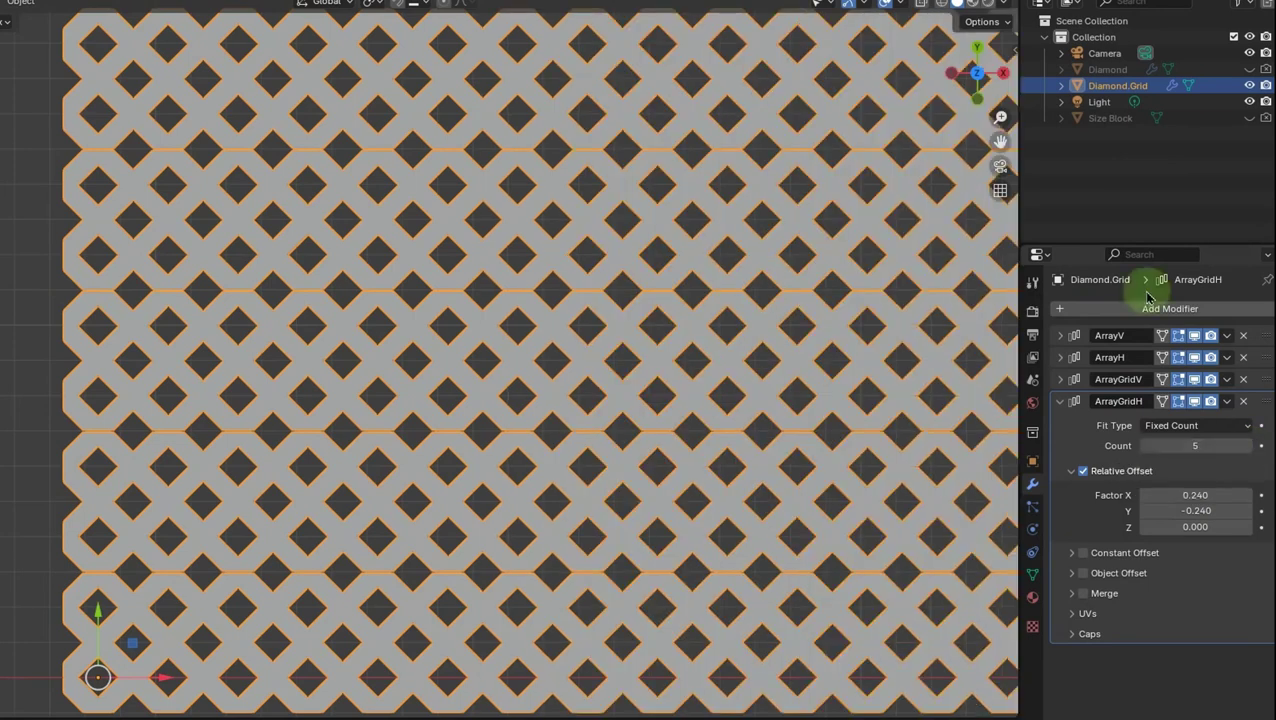
drag(997, 138, 850, 138)
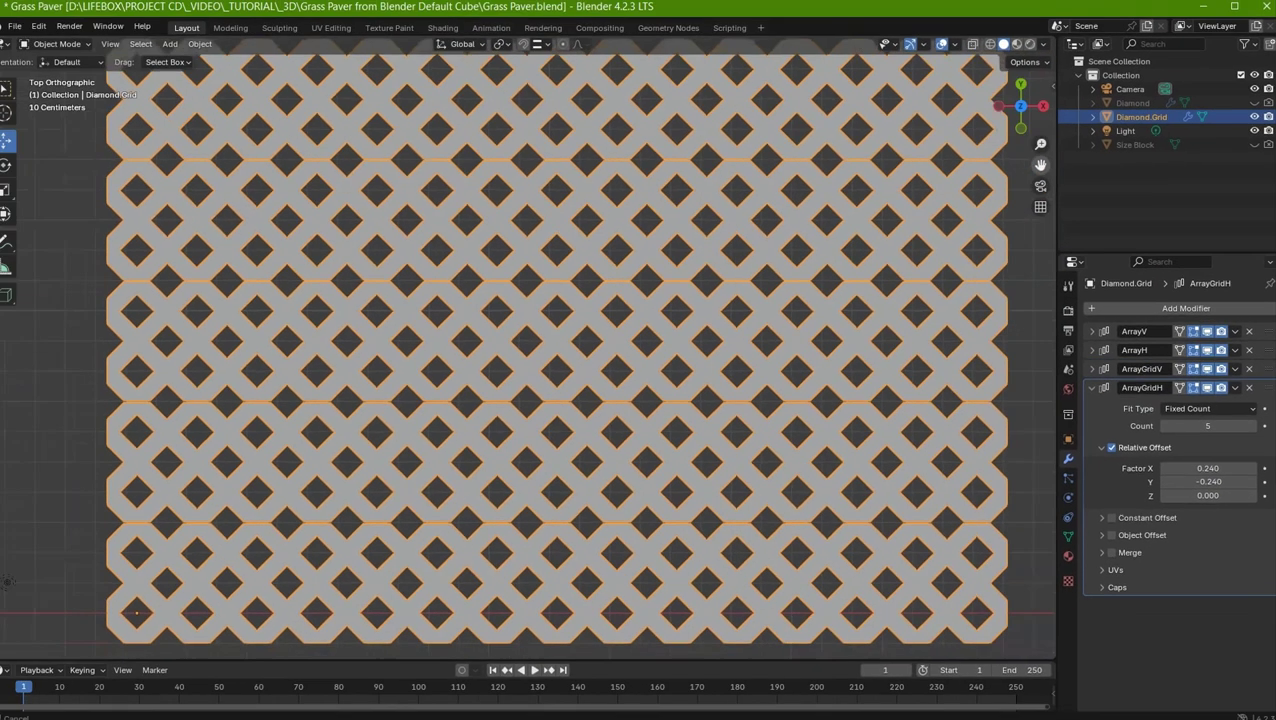
drag(1040, 165, 1040, 177)
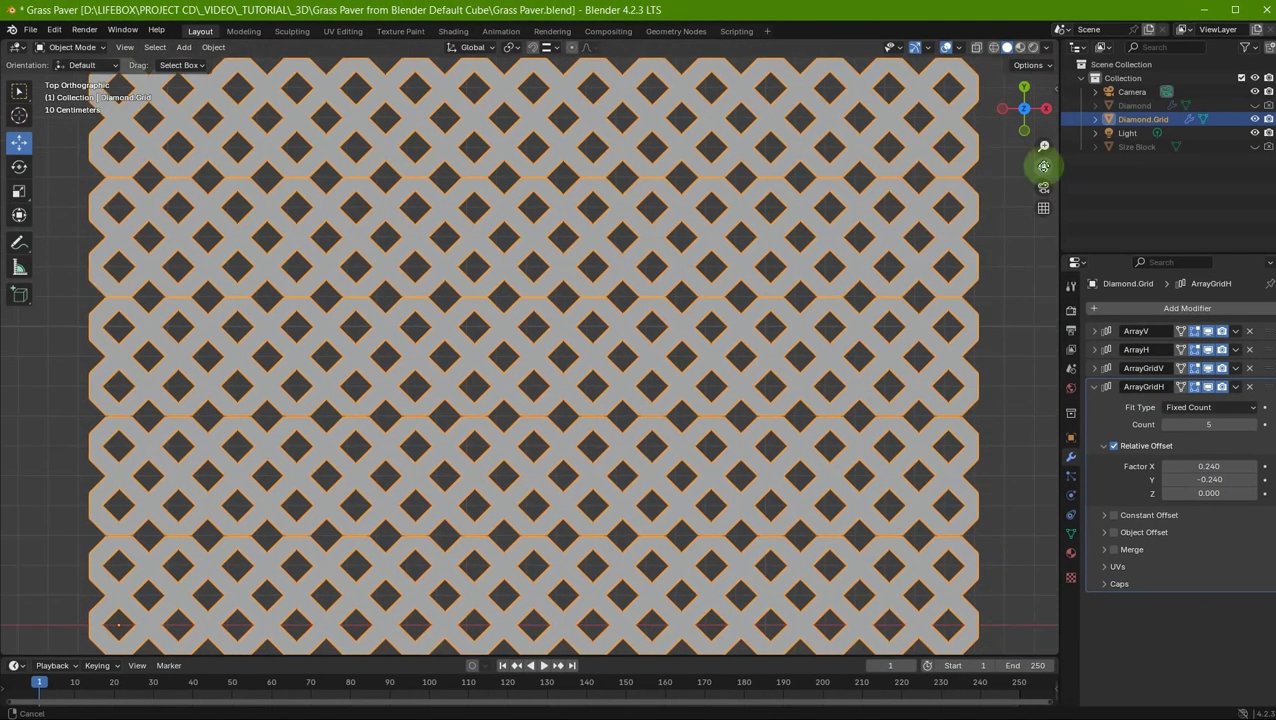
- Refine ArrayGridH's offsets to X 0.243 and Y -0.243
drag(1200, 466, 1206, 466)
click(1205, 466)
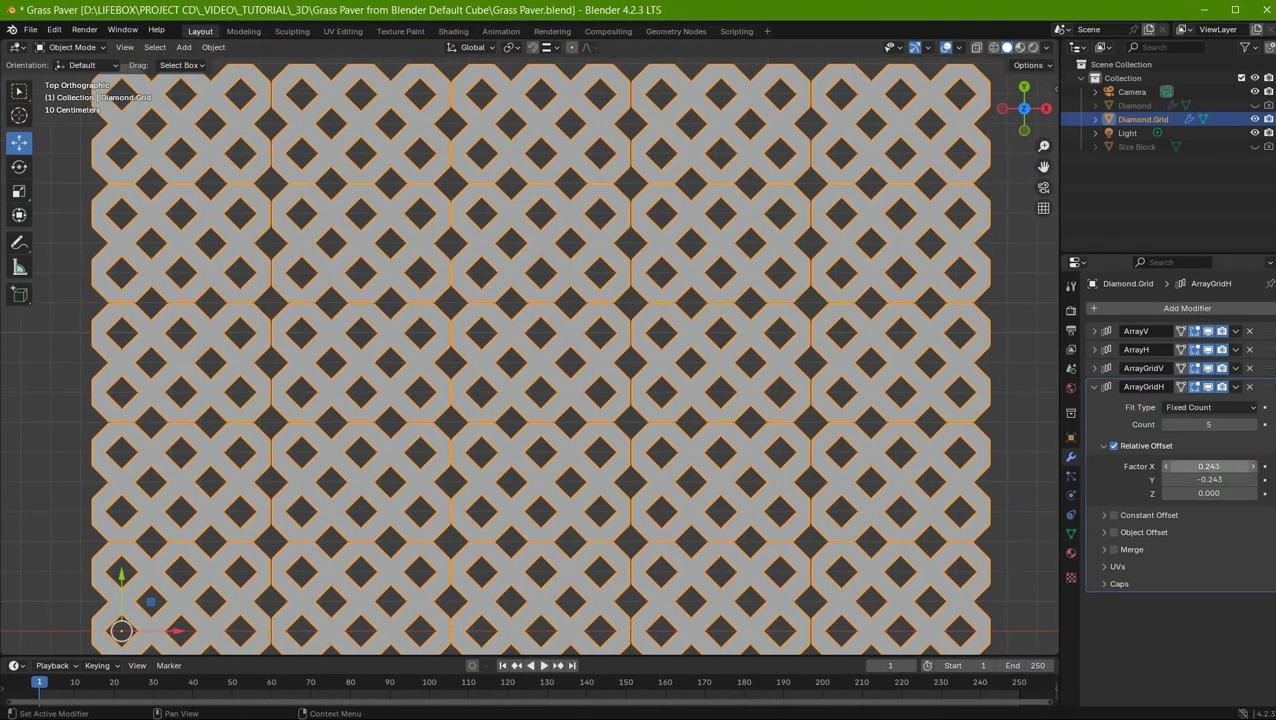
key(Return)
click(1229, 480)
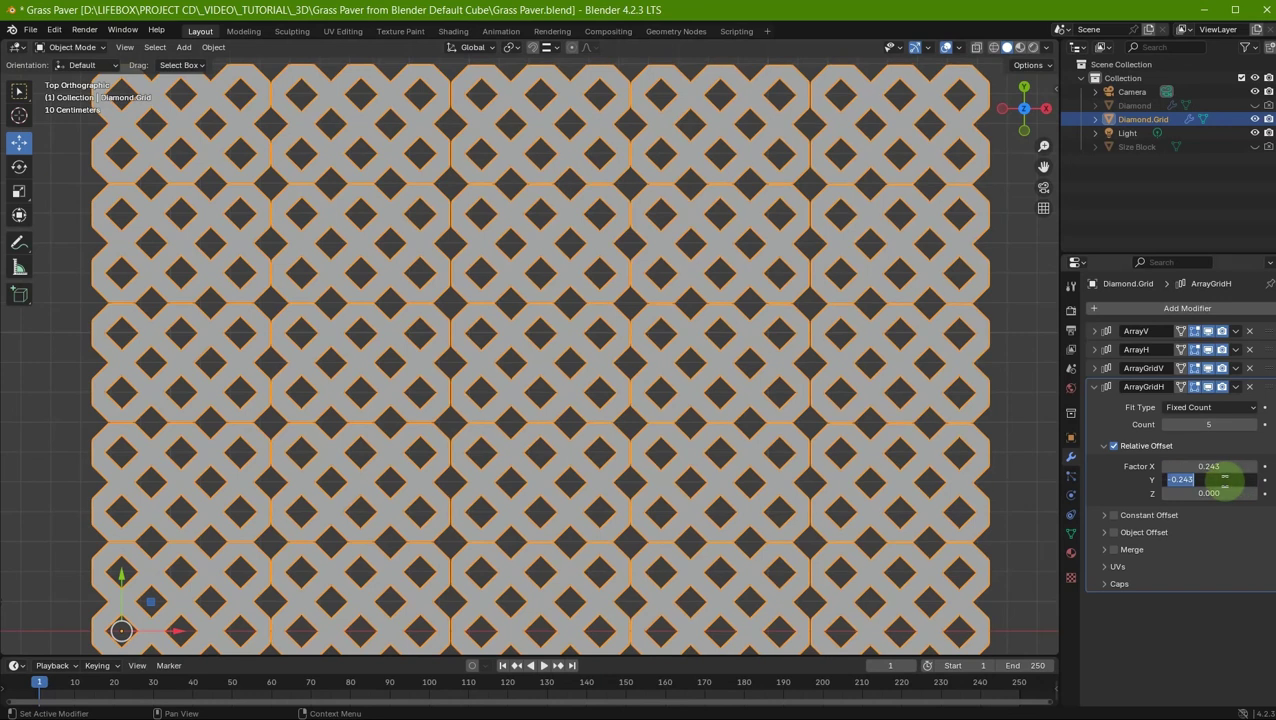
click(1225, 480)
key(Return)
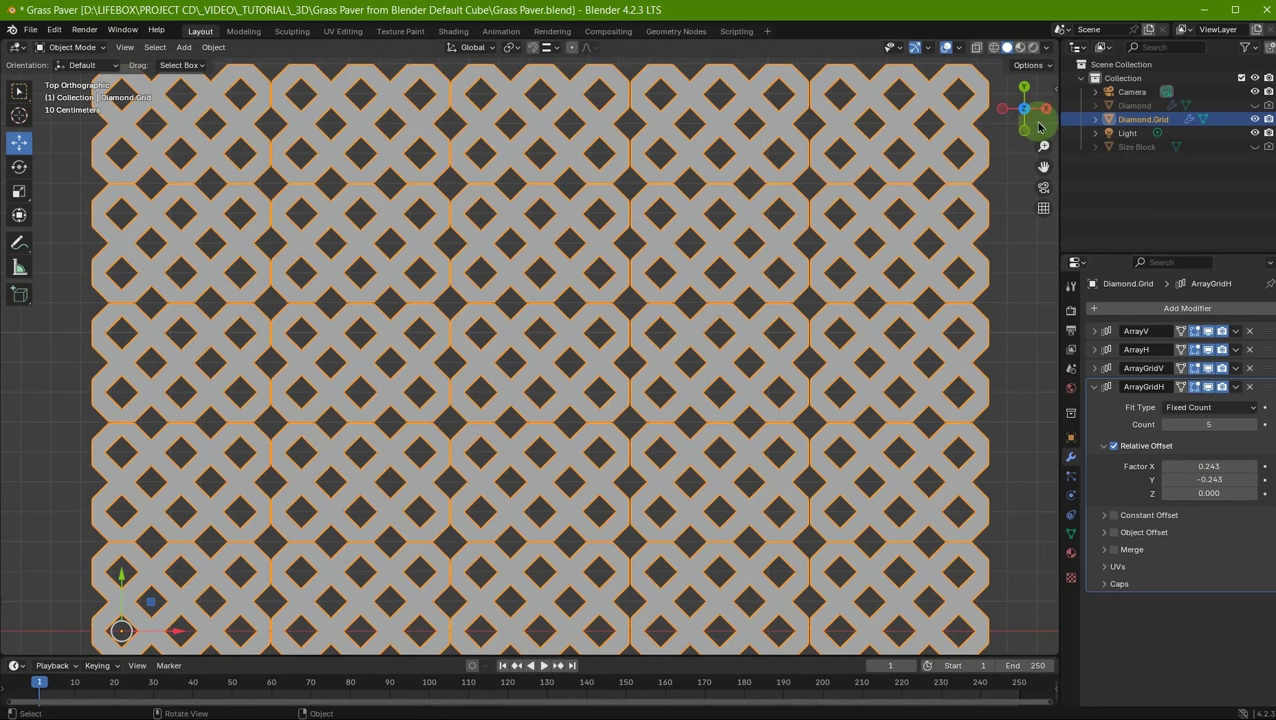
- Orbit into an angled perspective view of the paver field and deselect Diamond.Grid
drag(1039, 125, 1039, 125)
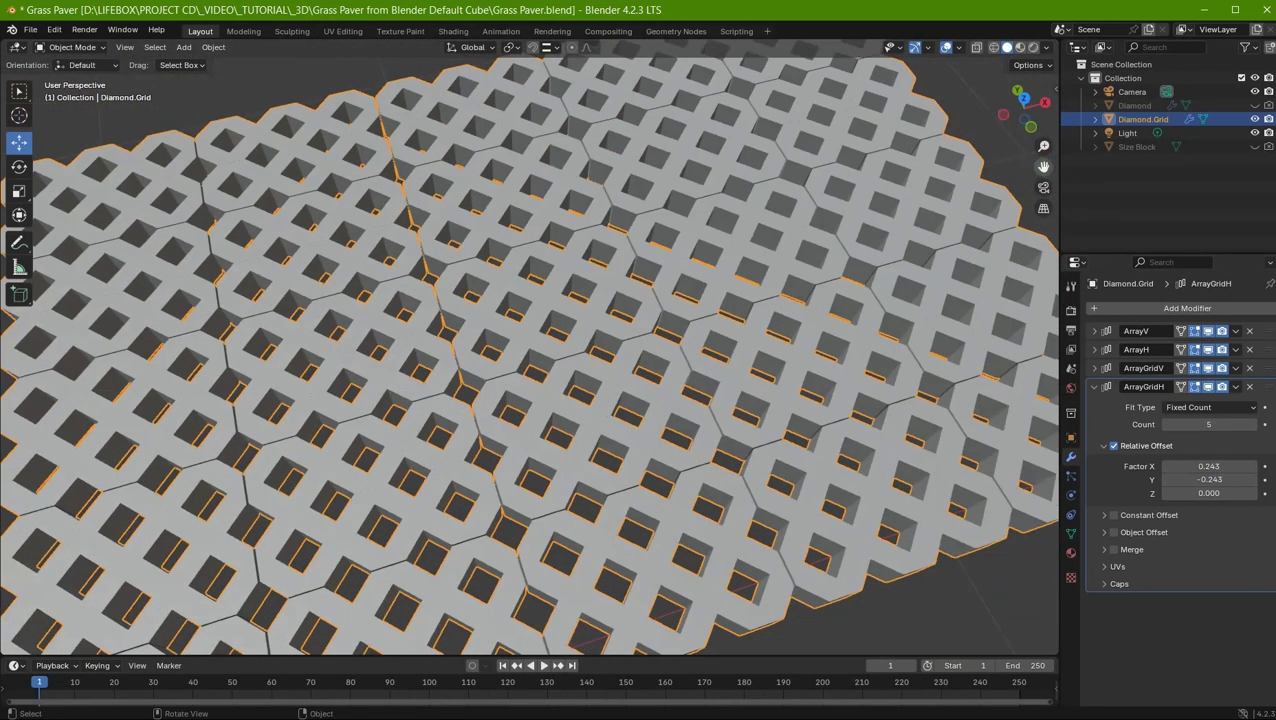
mouse_move(1039, 125)
mouse_down()
mouse_move(1040, 170)
mouse_move(963, 461)
mouse_up()
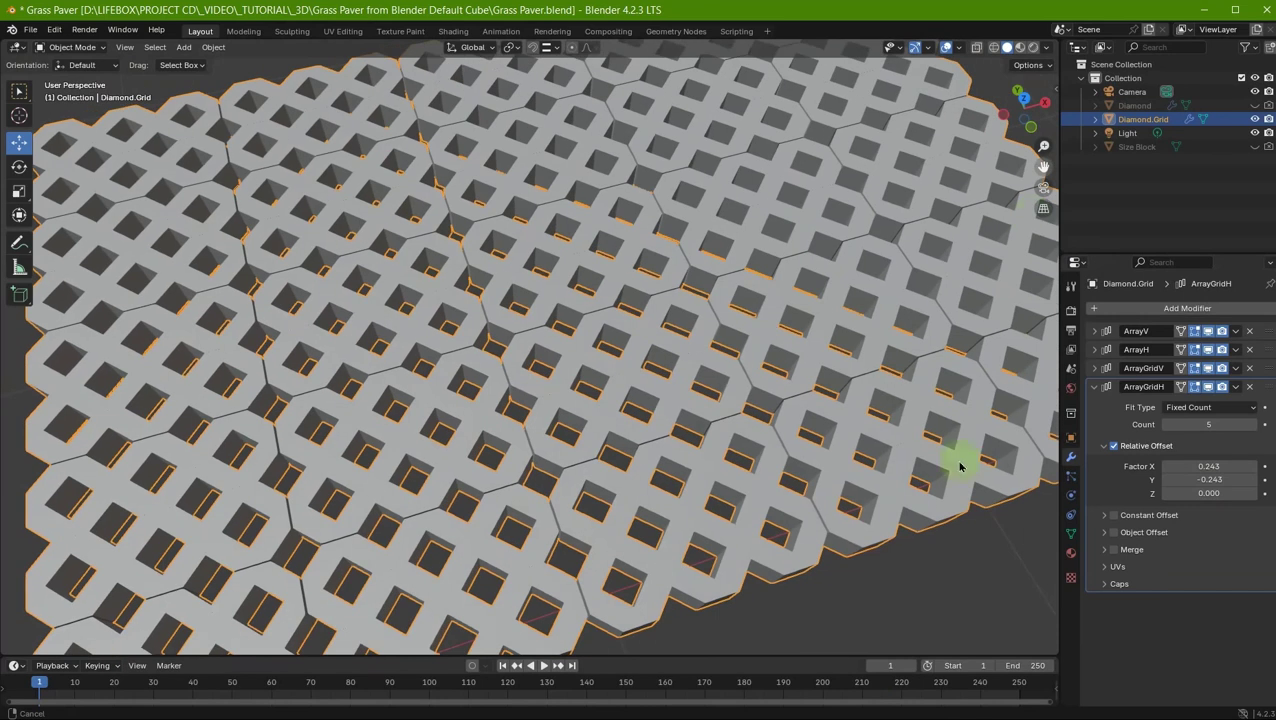
click(926, 614)
drag(1024, 112, 1036, 140)
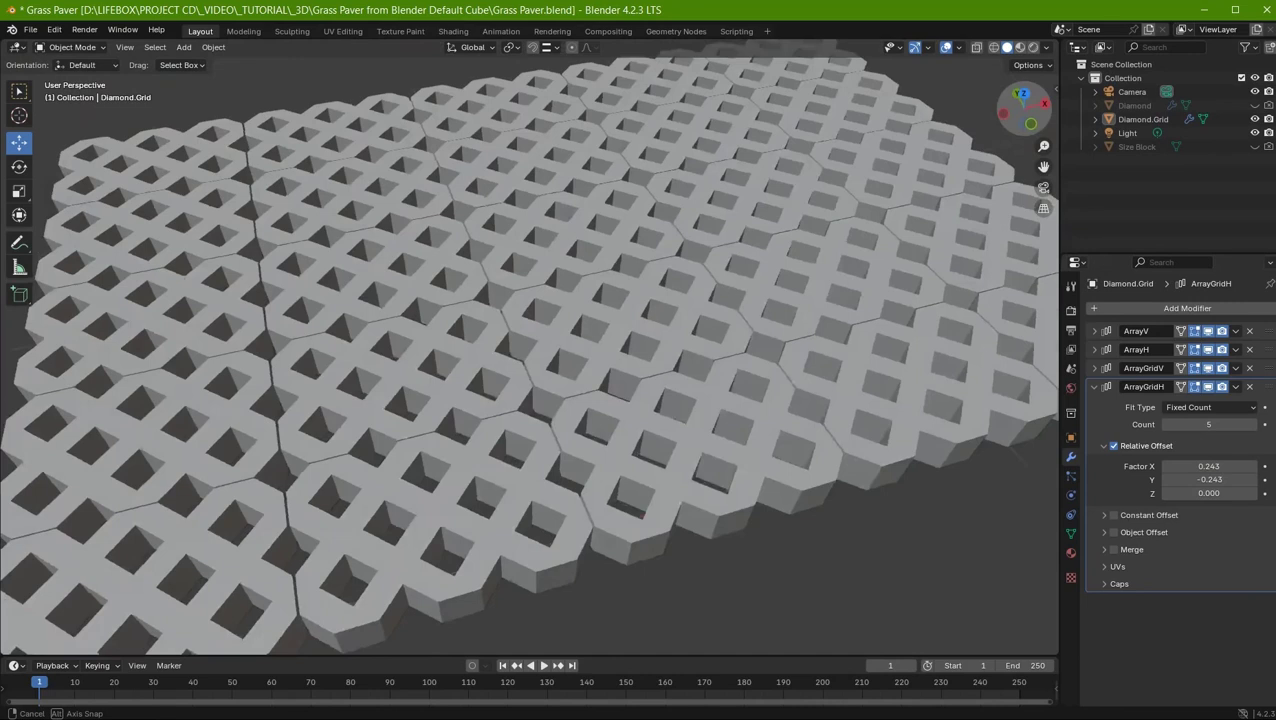